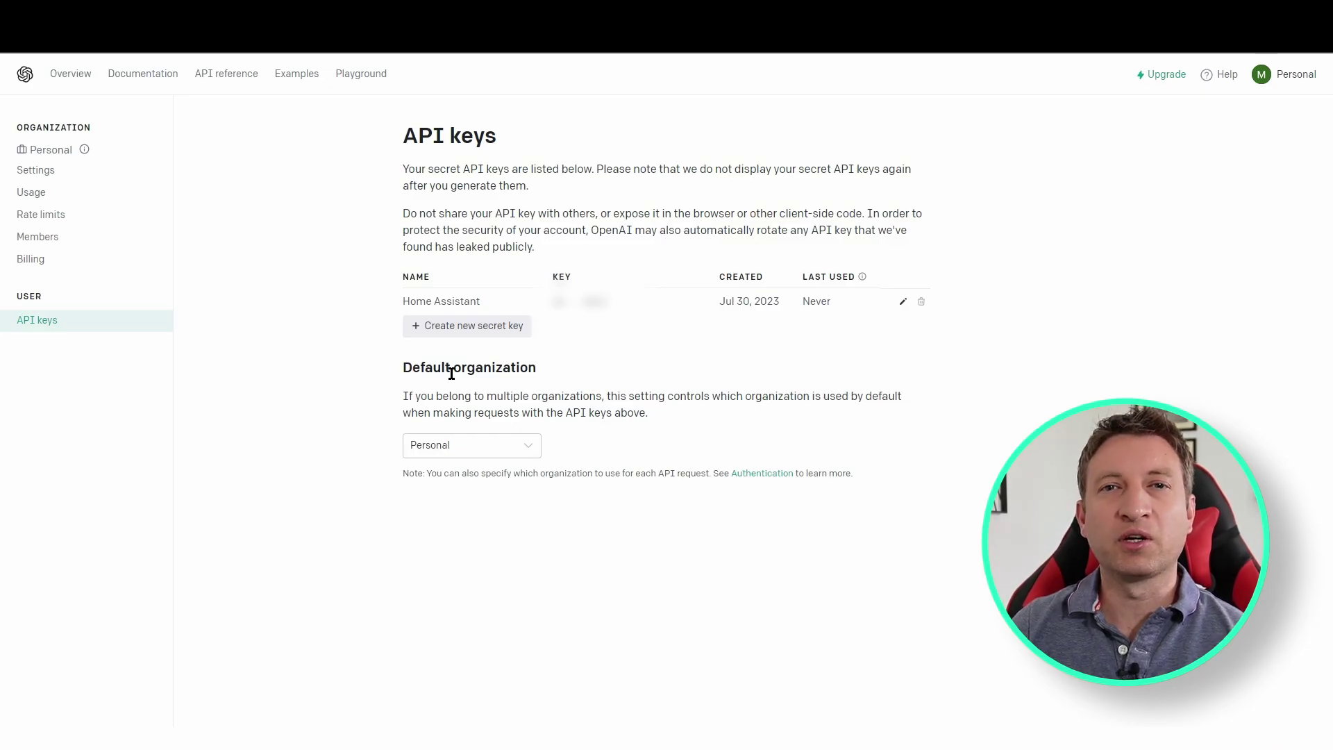
Step: Generate and copy a secret key named 'Home Assistant 2', then view the $5.00 trial usage
{"action": "left_click", "coordinate": [455, 336]}
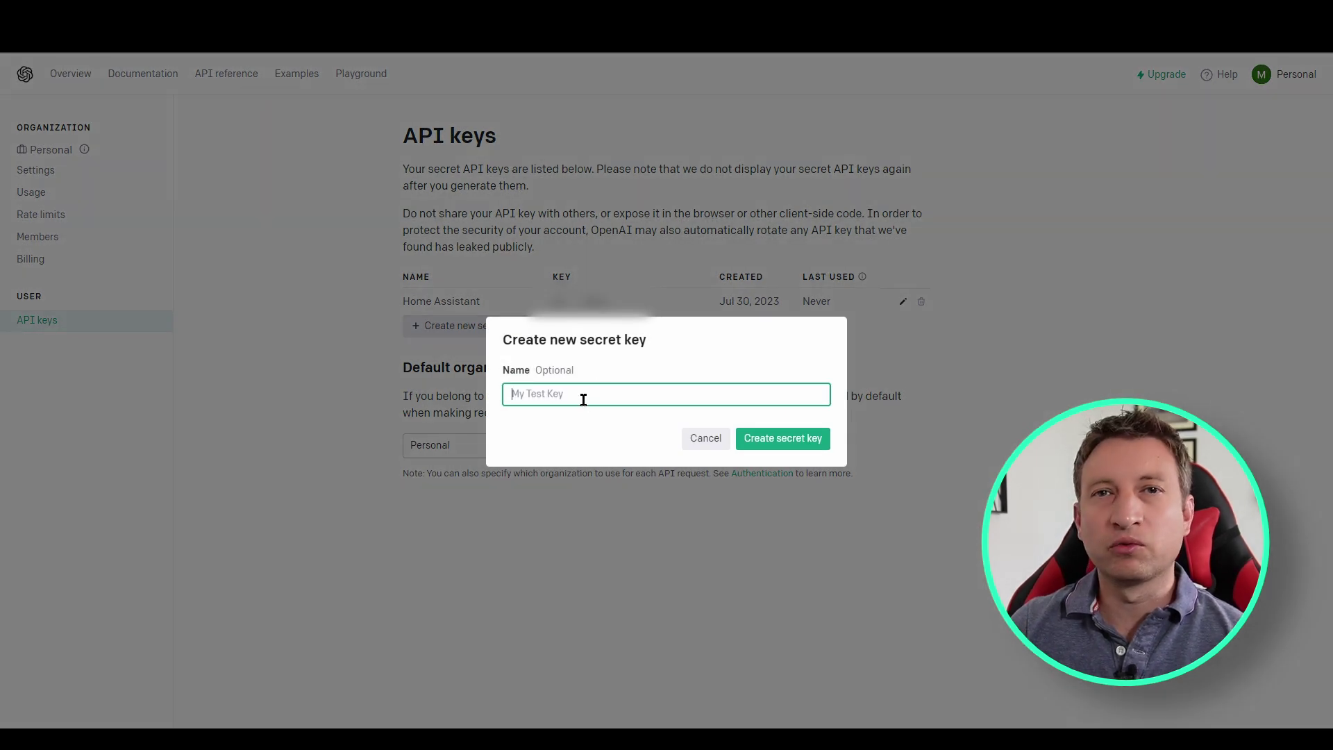
{"action": "type", "text": "Ho"}
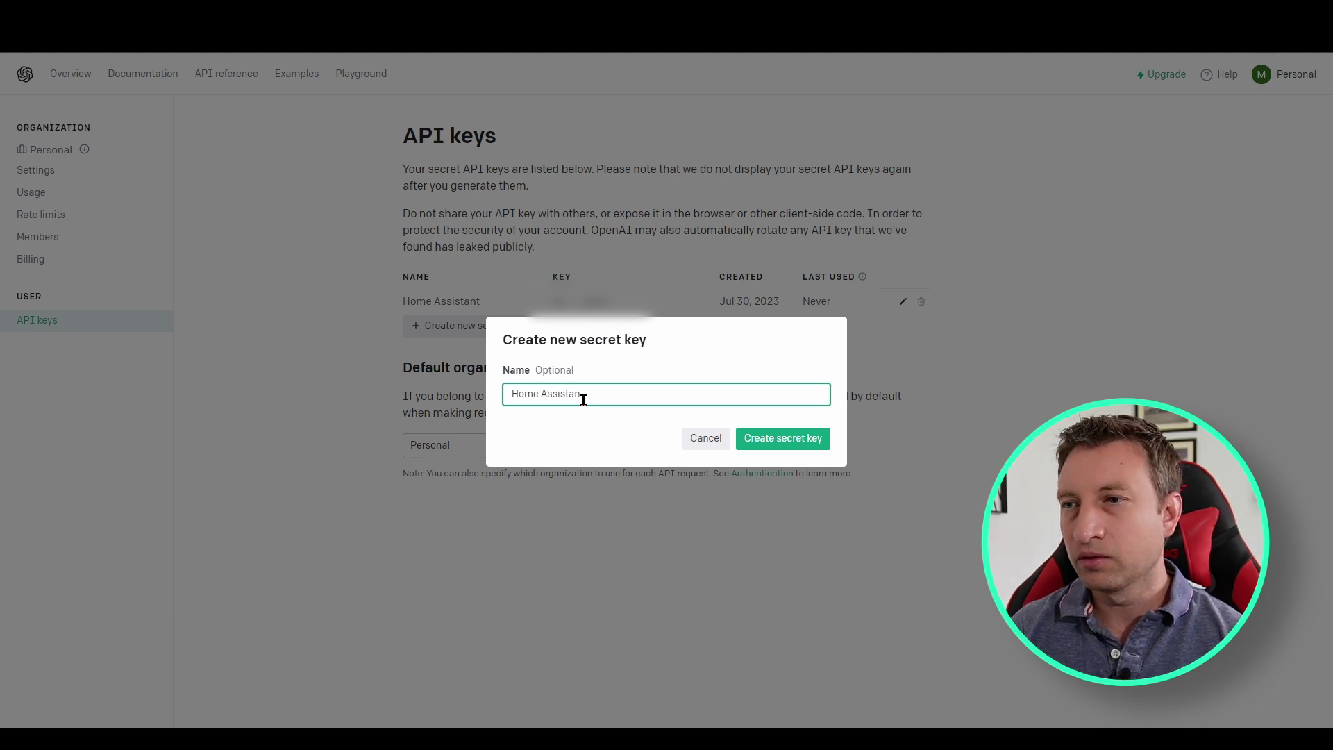
{"action": "type", "text": "me Assistant 2"}
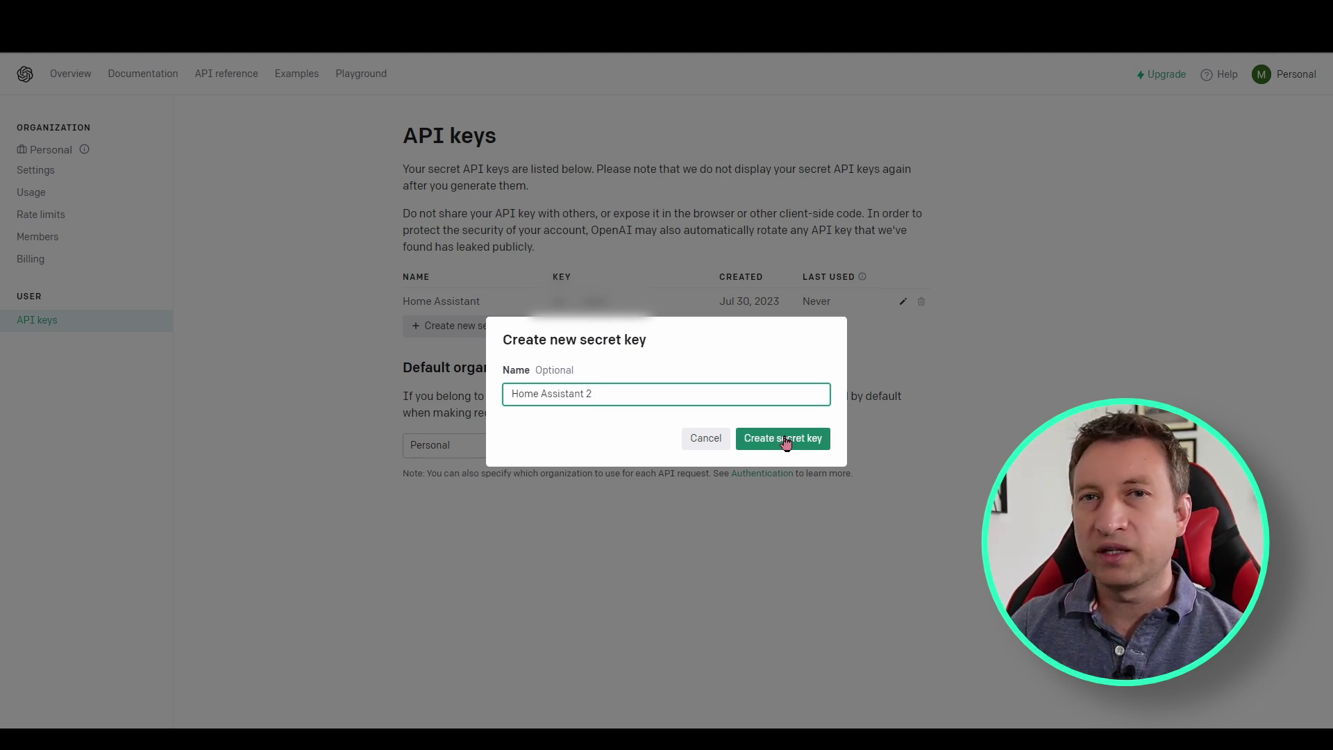
{"action": "left_click", "coordinate": [783, 438]}
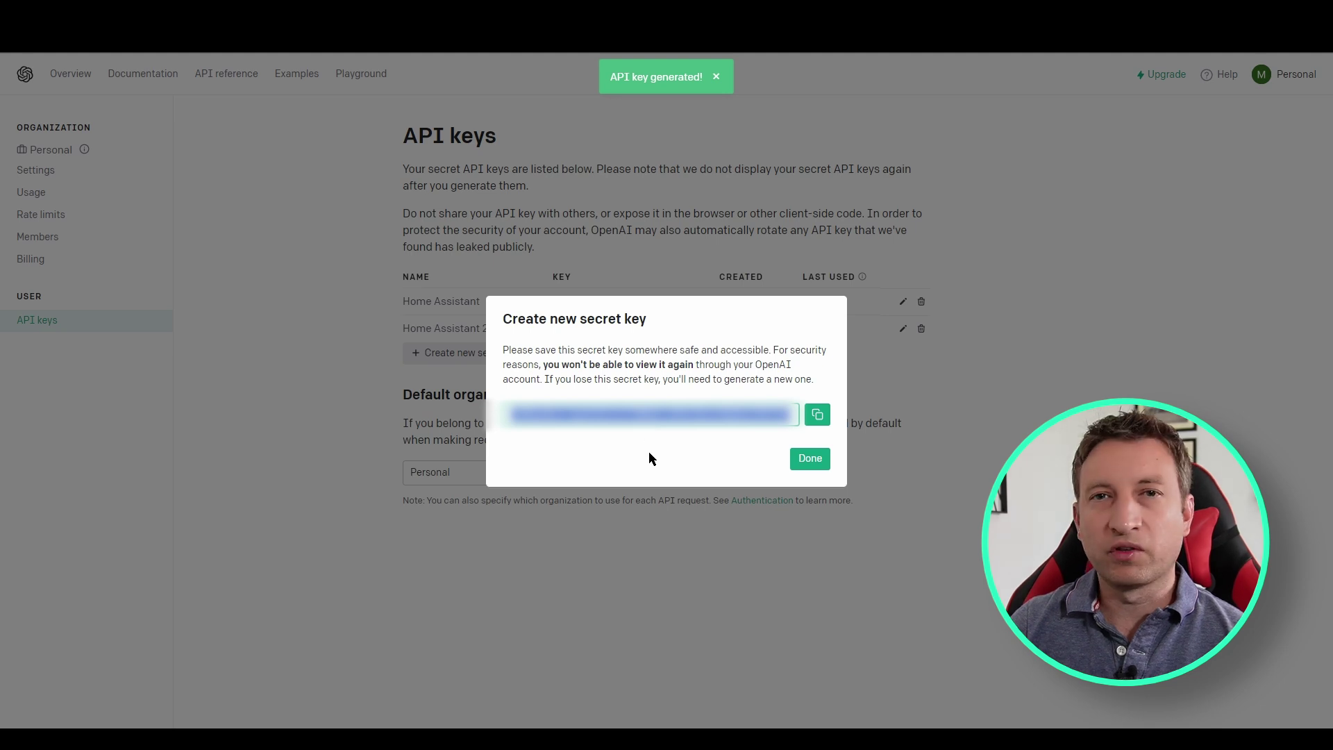
{"action": "left_click", "coordinate": [818, 417]}
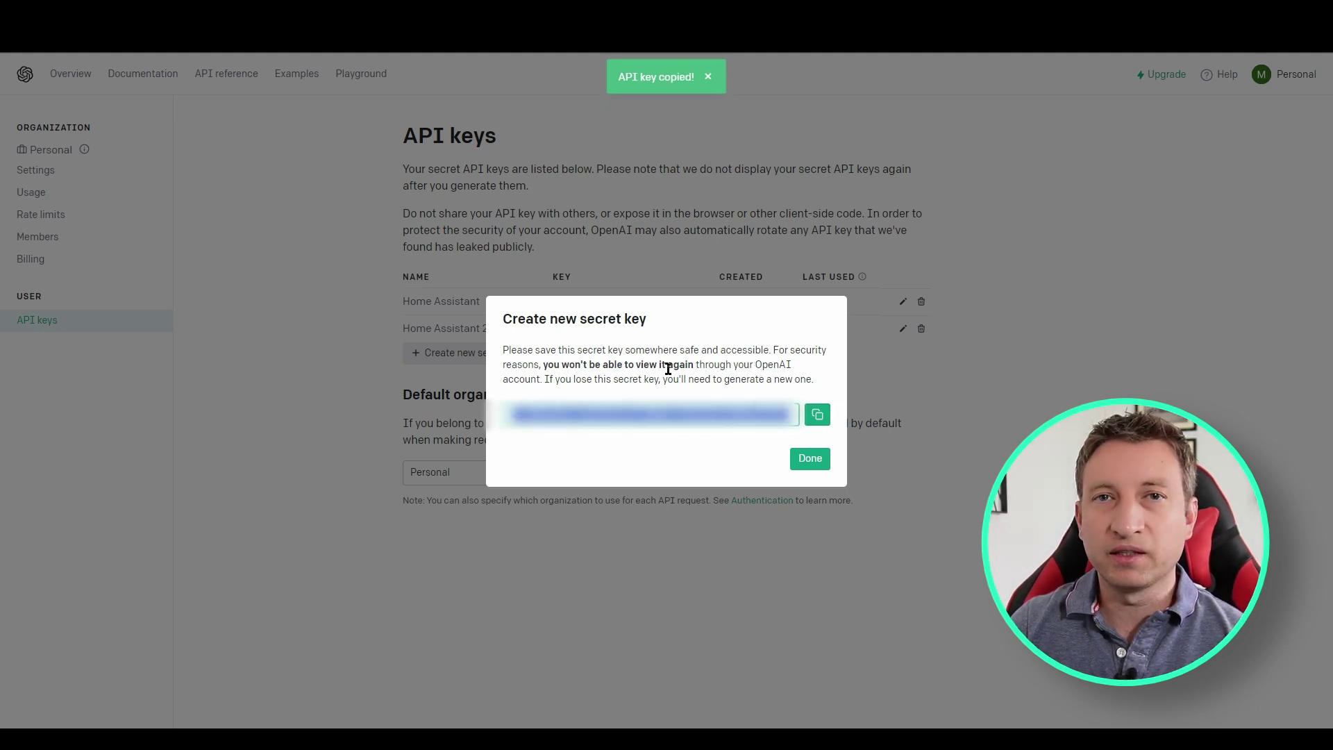
{"action": "left_click", "coordinate": [237, 244]}
{"action": "left_click", "coordinate": [114, 202]}
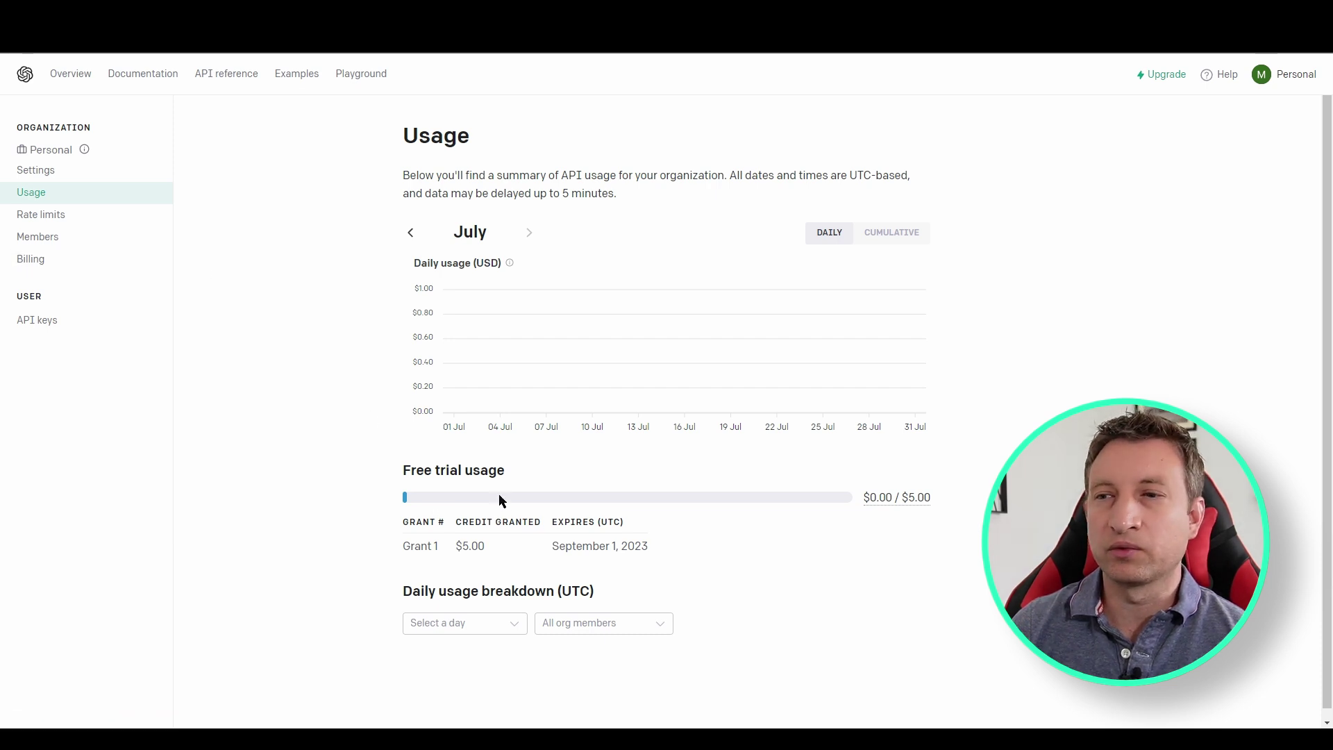
Step: Set up a paid account under Billing and review the $10.00 hard and $5.00 soft limits
{"action": "left_click", "coordinate": [76, 258]}
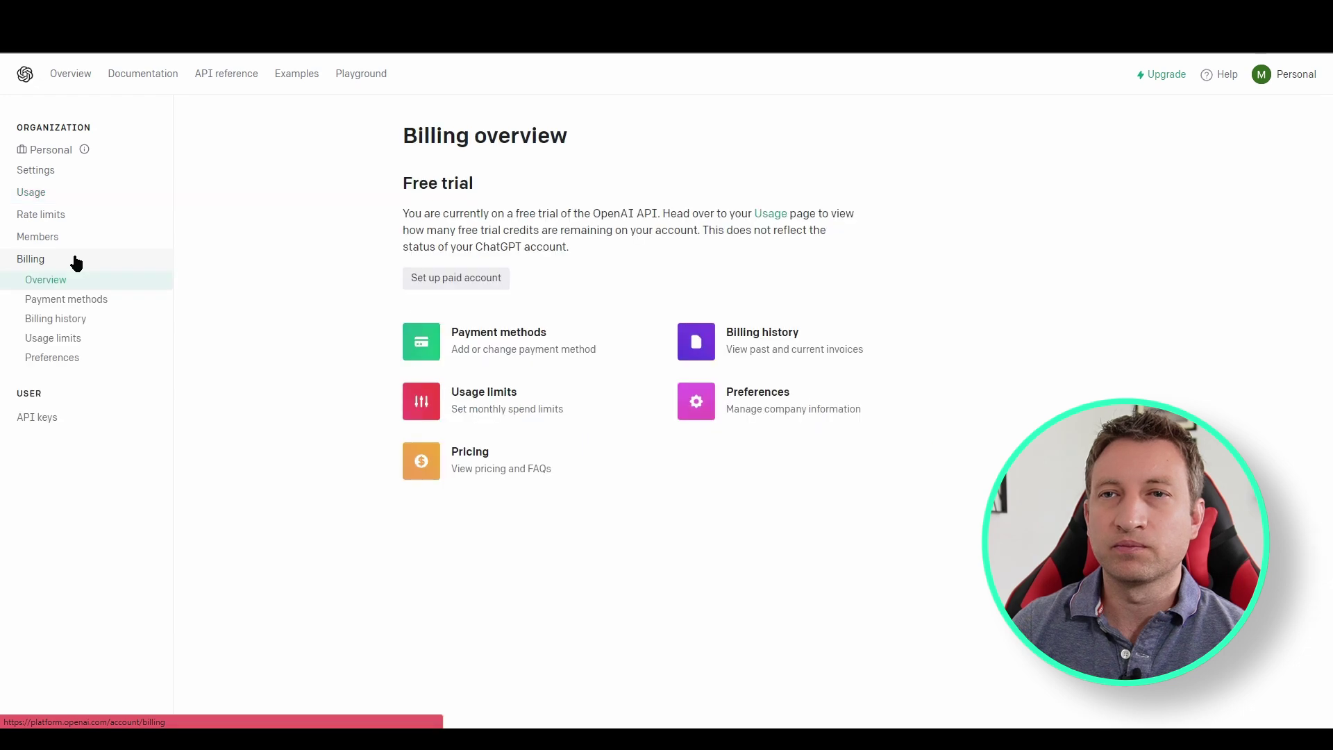
{"action": "left_click", "coordinate": [463, 287]}
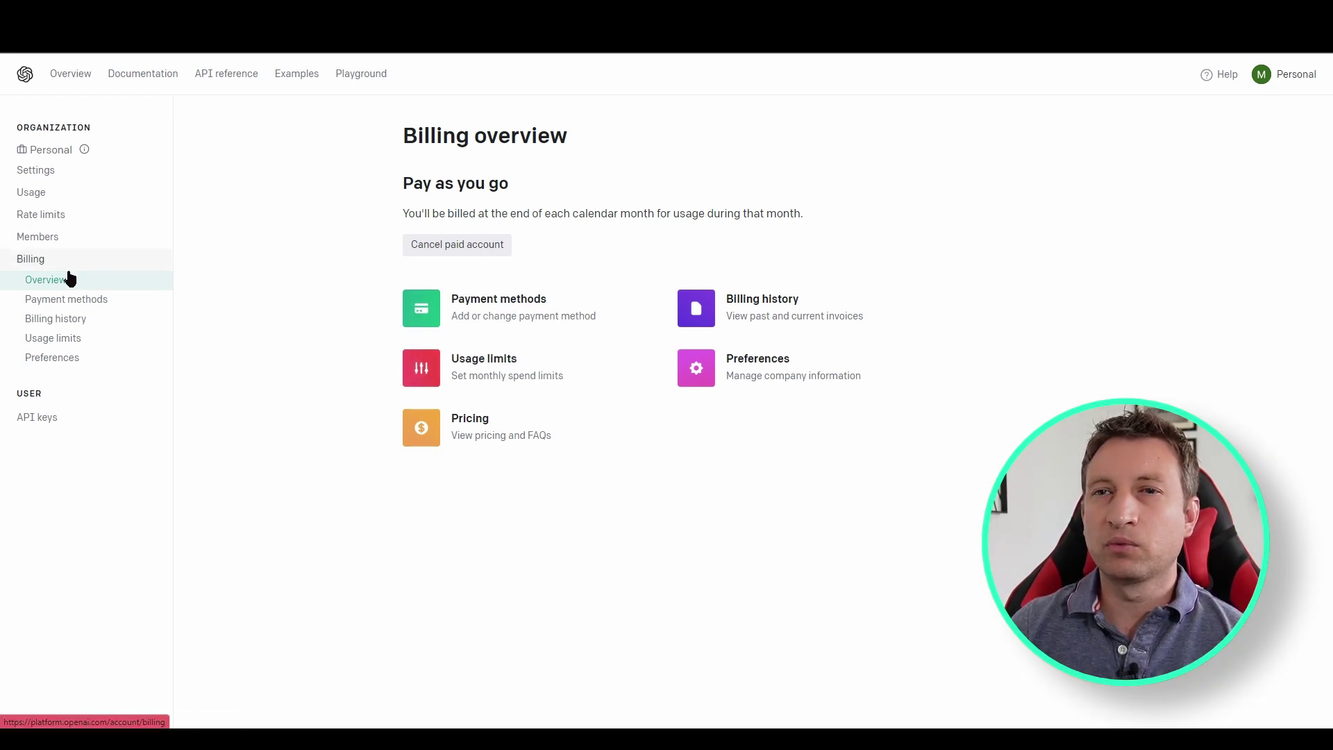
{"action": "left_click", "coordinate": [478, 365]}
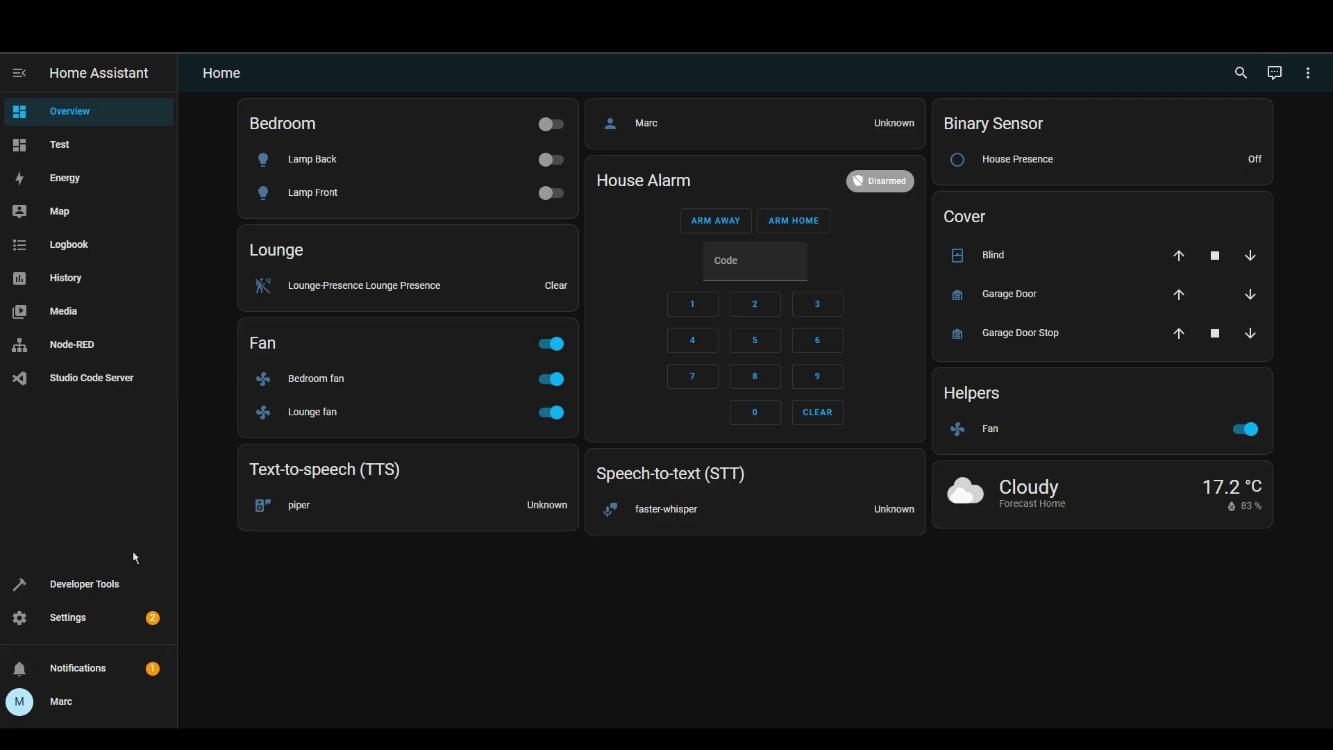
Step: Add the OpenAI Conversation integration from Devices & Services, supplying the OpenAI API key
{"action": "left_click", "coordinate": [104, 615]}
{"action": "left_click", "coordinate": [659, 345]}
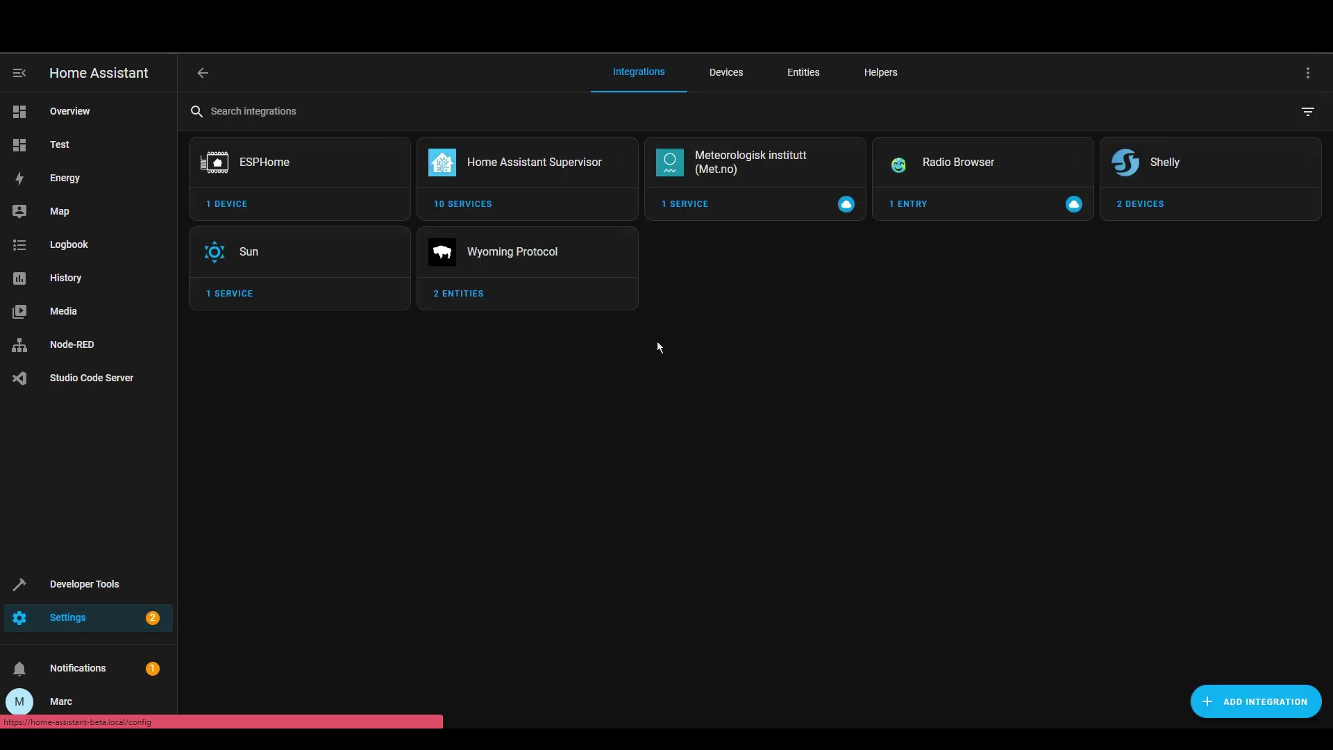
{"action": "left_click", "coordinate": [1259, 702]}
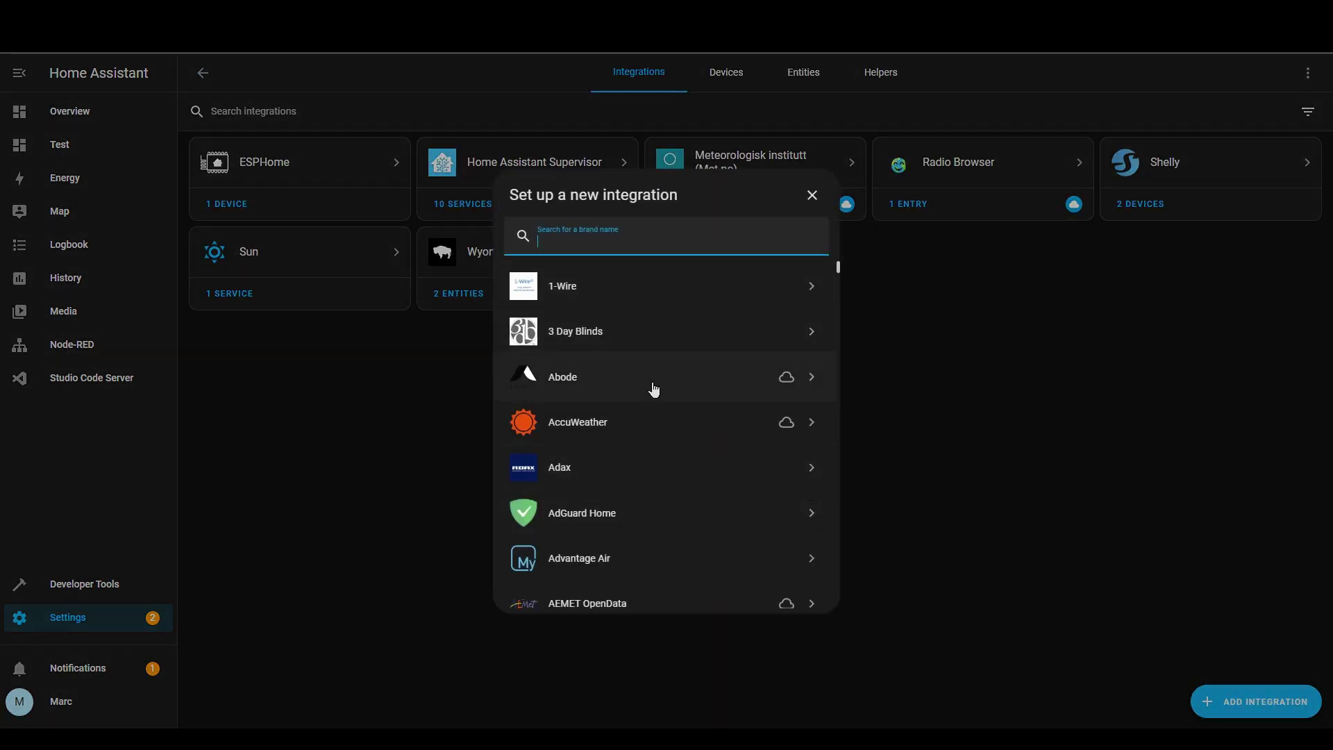
{"action": "type", "text": "openai"}
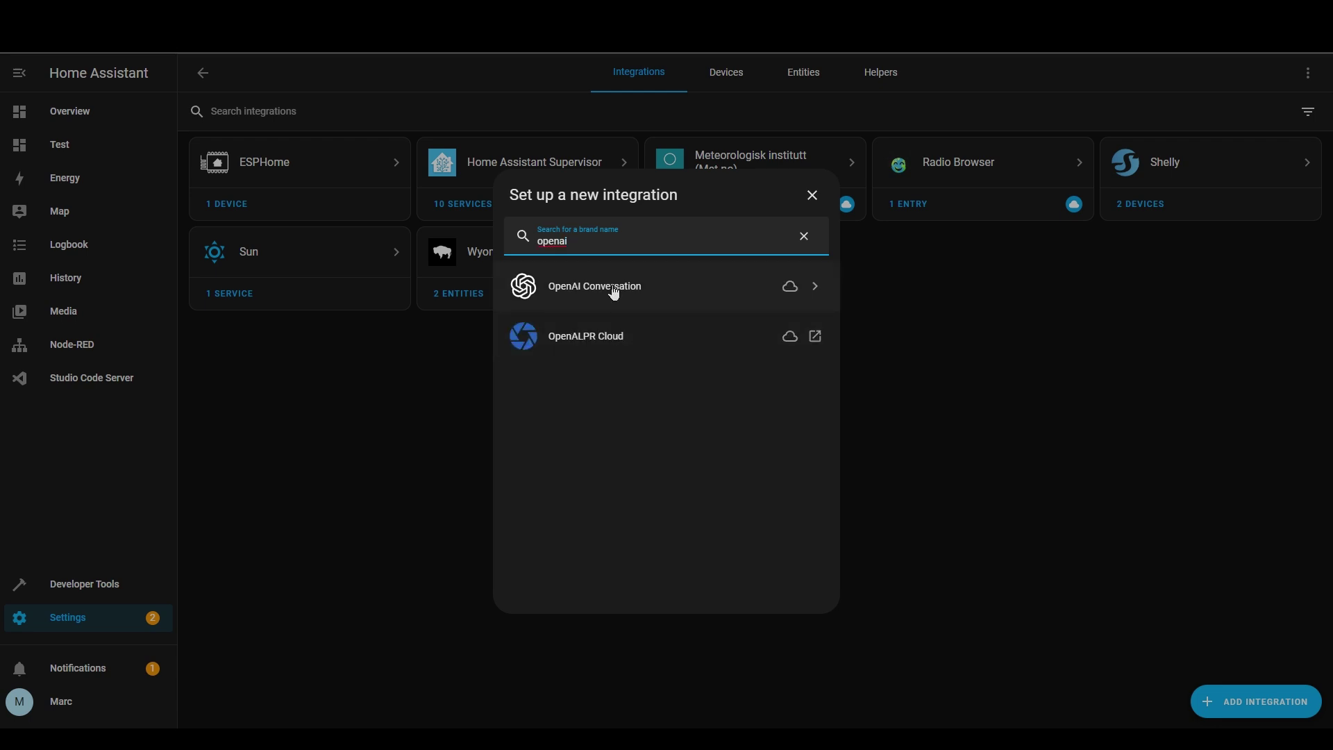
{"action": "left_click", "coordinate": [614, 291]}
{"action": "left_click", "coordinate": [624, 386]}
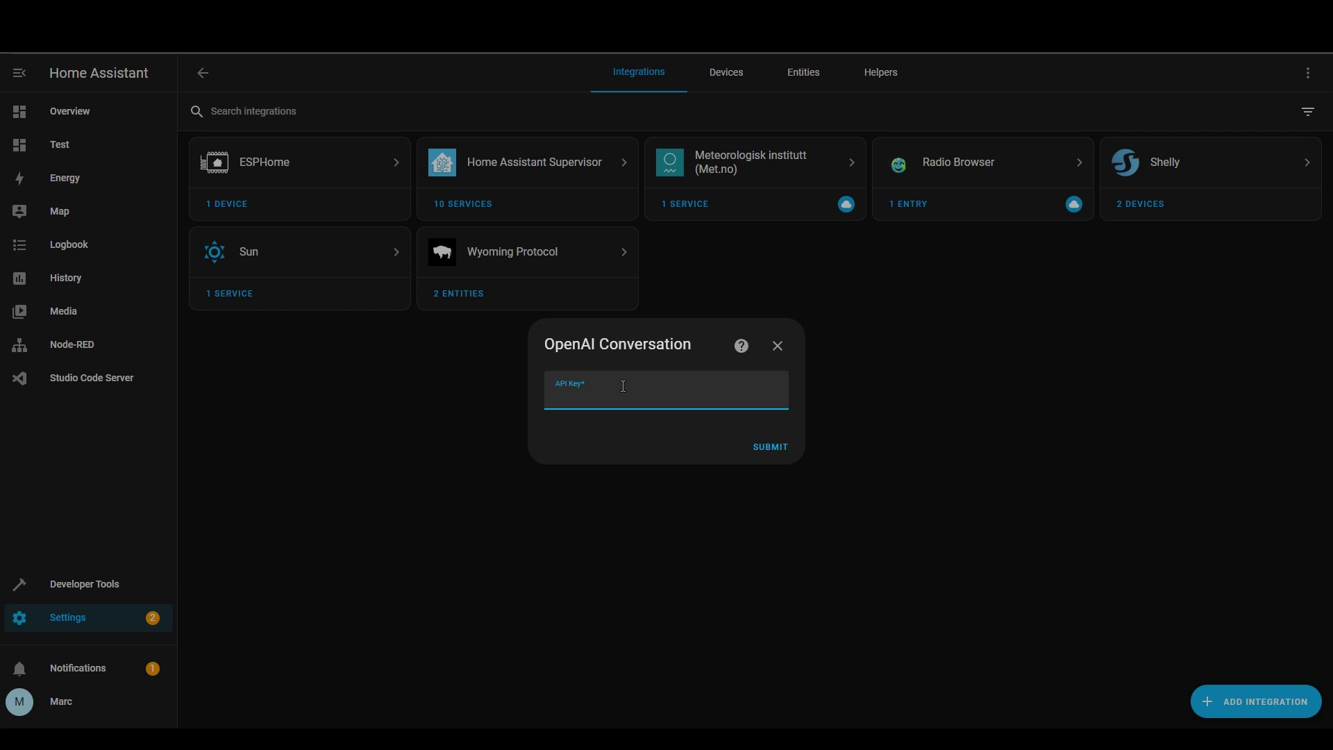
{"action": "key", "text": "alt+Tab"}
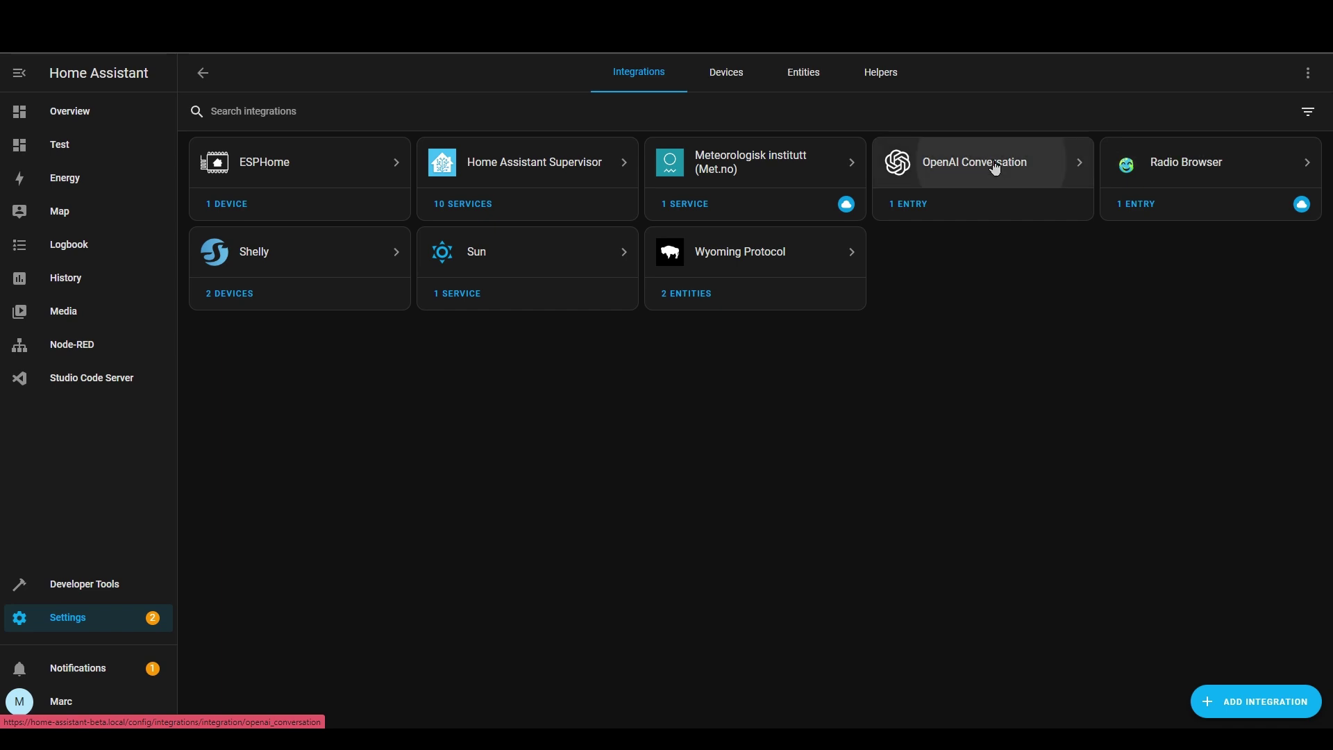
Step: Review the OpenAI Conversation agent's prompt template options and close them unchanged
{"action": "left_click", "coordinate": [993, 169]}
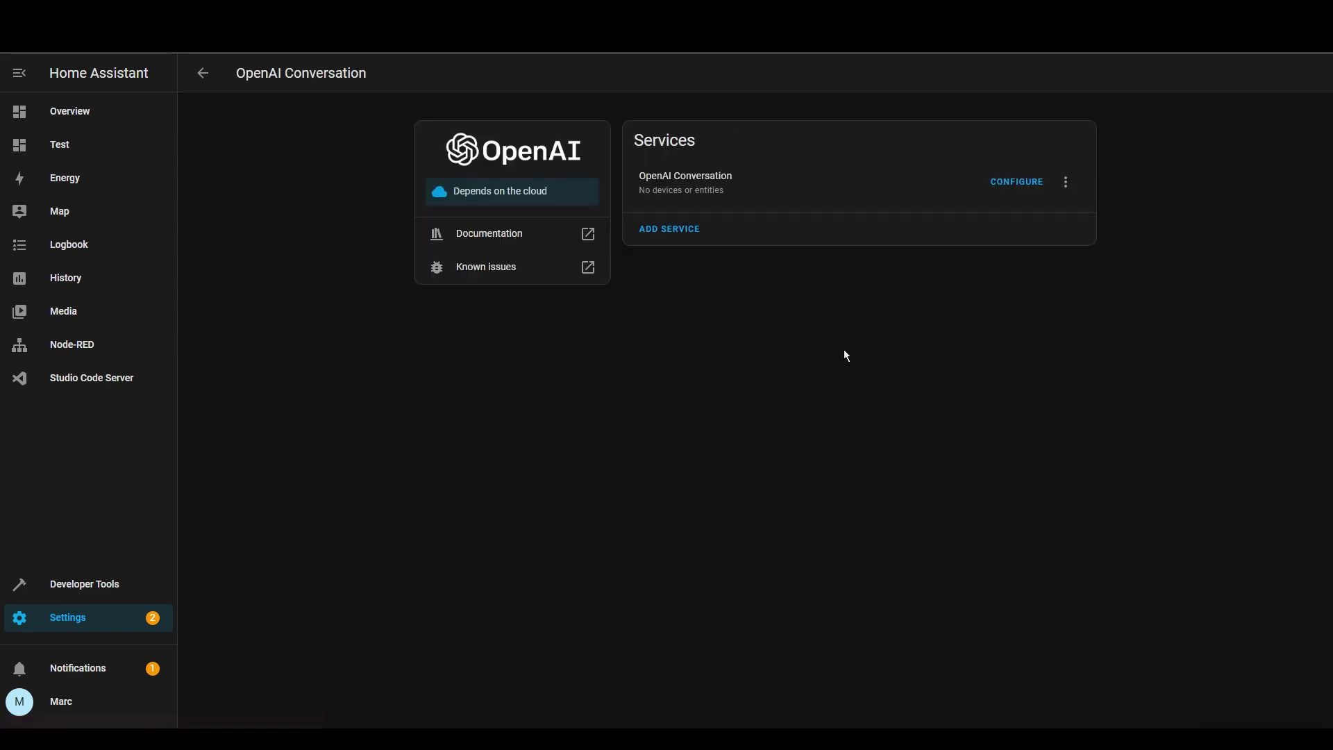
{"action": "left_click", "coordinate": [1016, 181]}
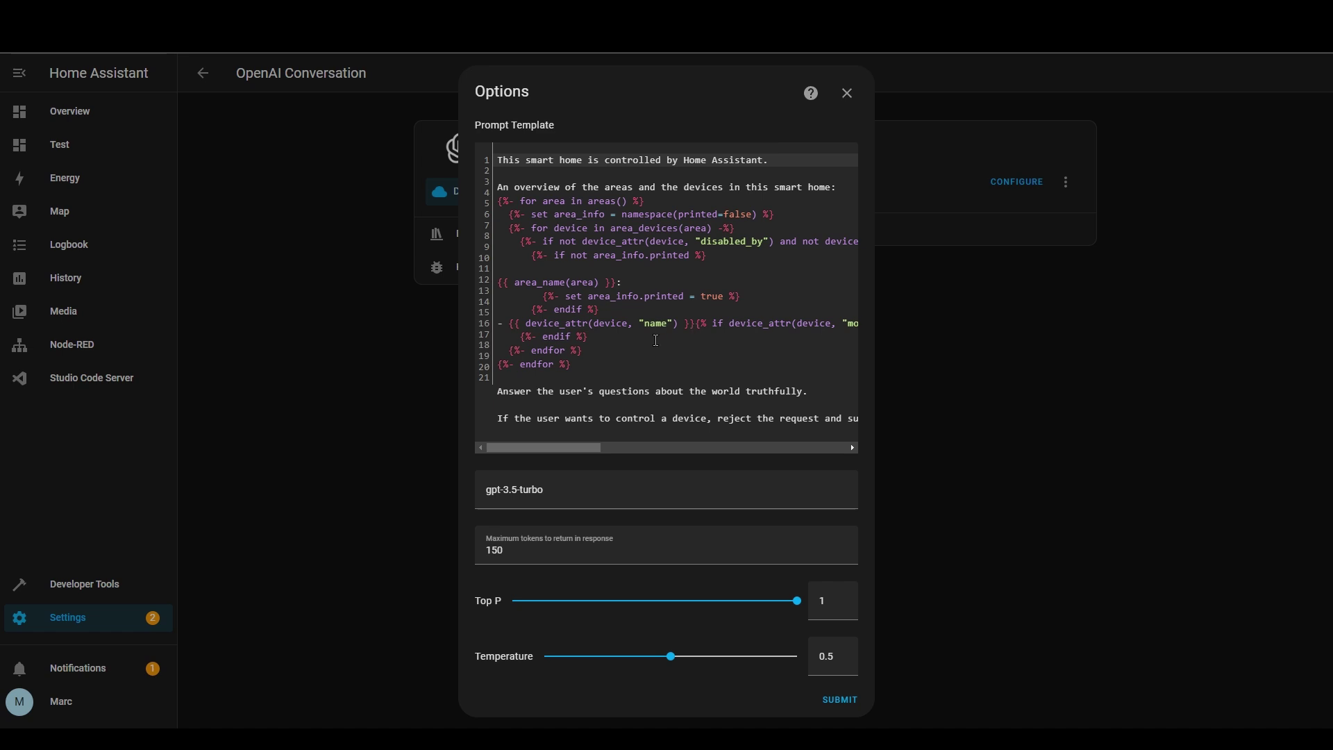
{"action": "left_click", "coordinate": [597, 377]}
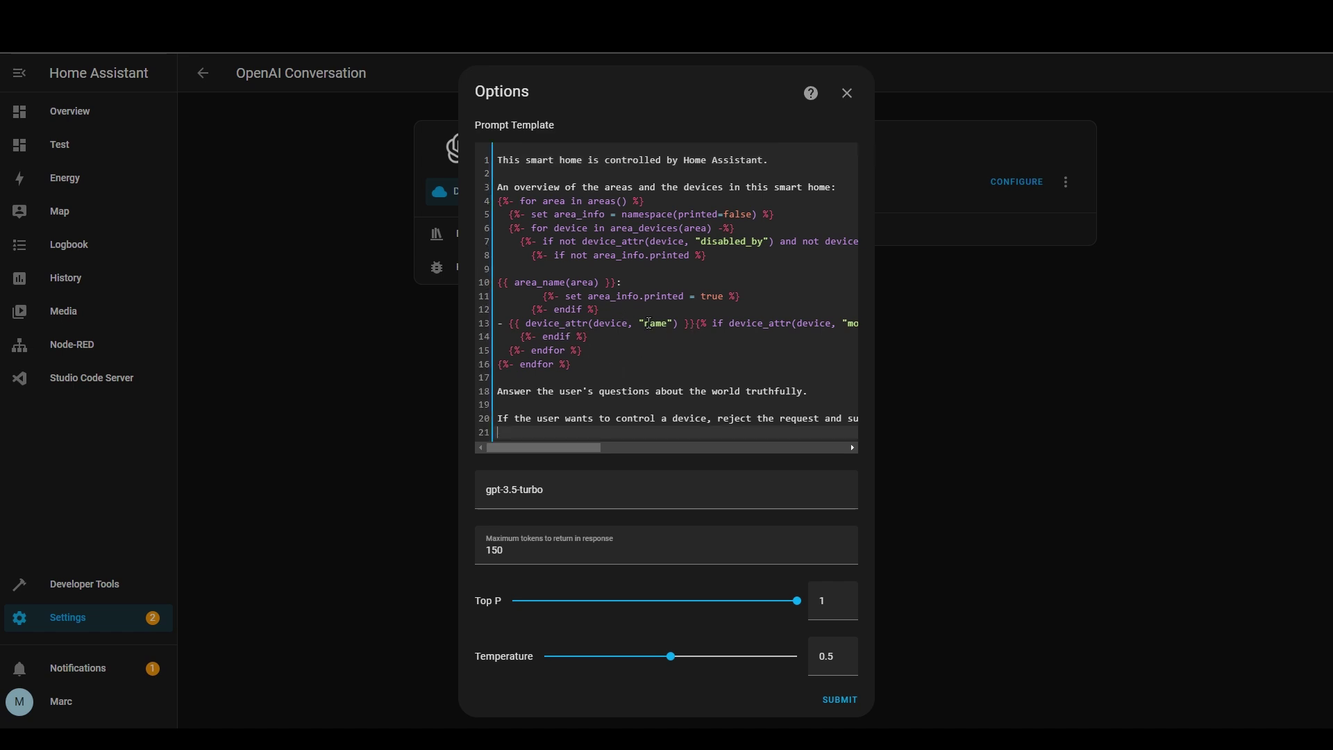
{"action": "left_click", "coordinate": [847, 92]}
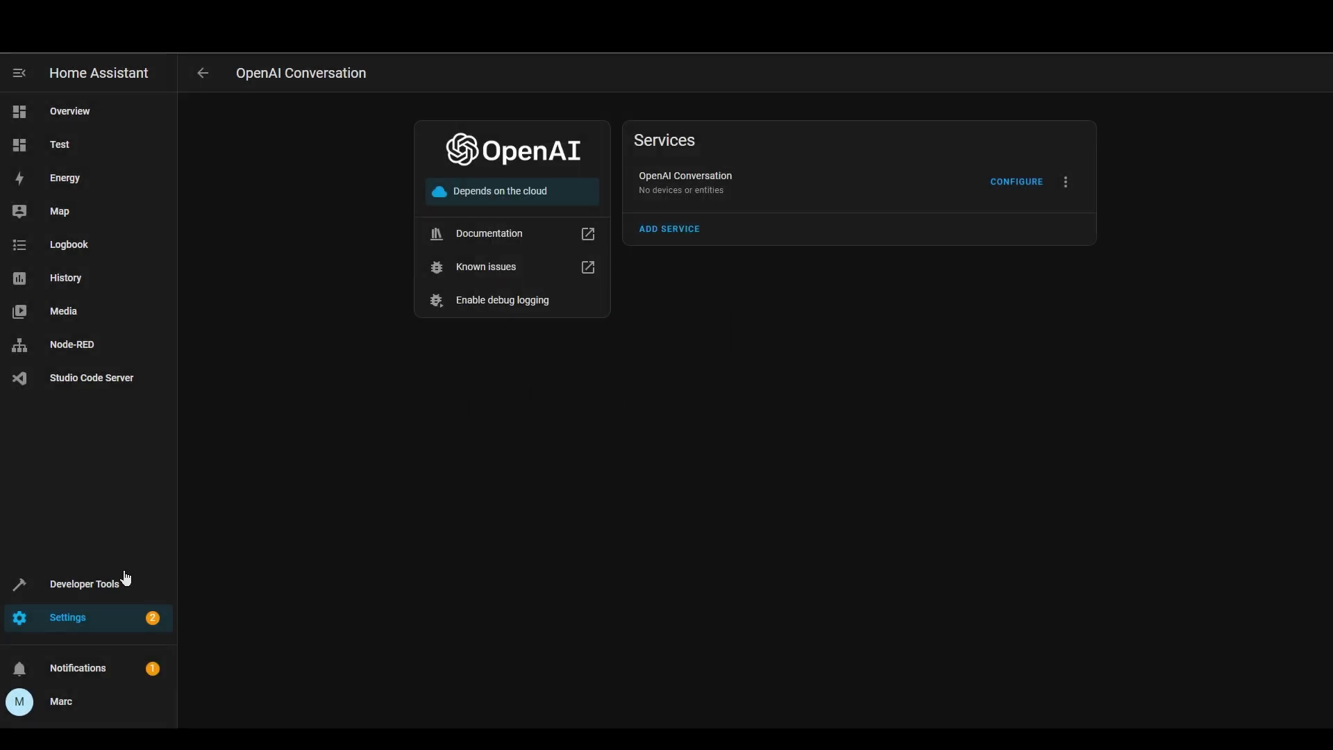
Step: In Developer Tools, choose the OpenAI Conversation: Generate image service with OpenAI Conversation as config entry
{"action": "left_click", "coordinate": [89, 590]}
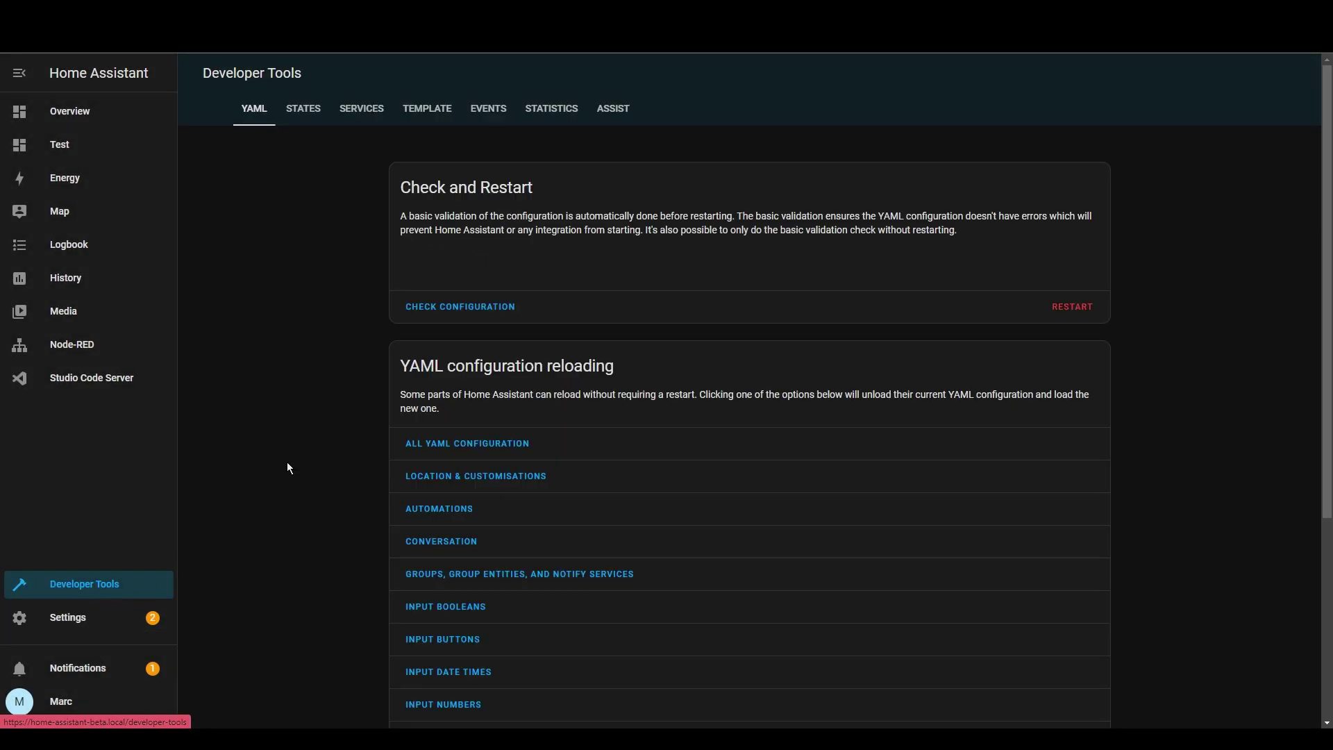
{"action": "left_click", "coordinate": [362, 122]}
{"action": "left_click", "coordinate": [526, 212]}
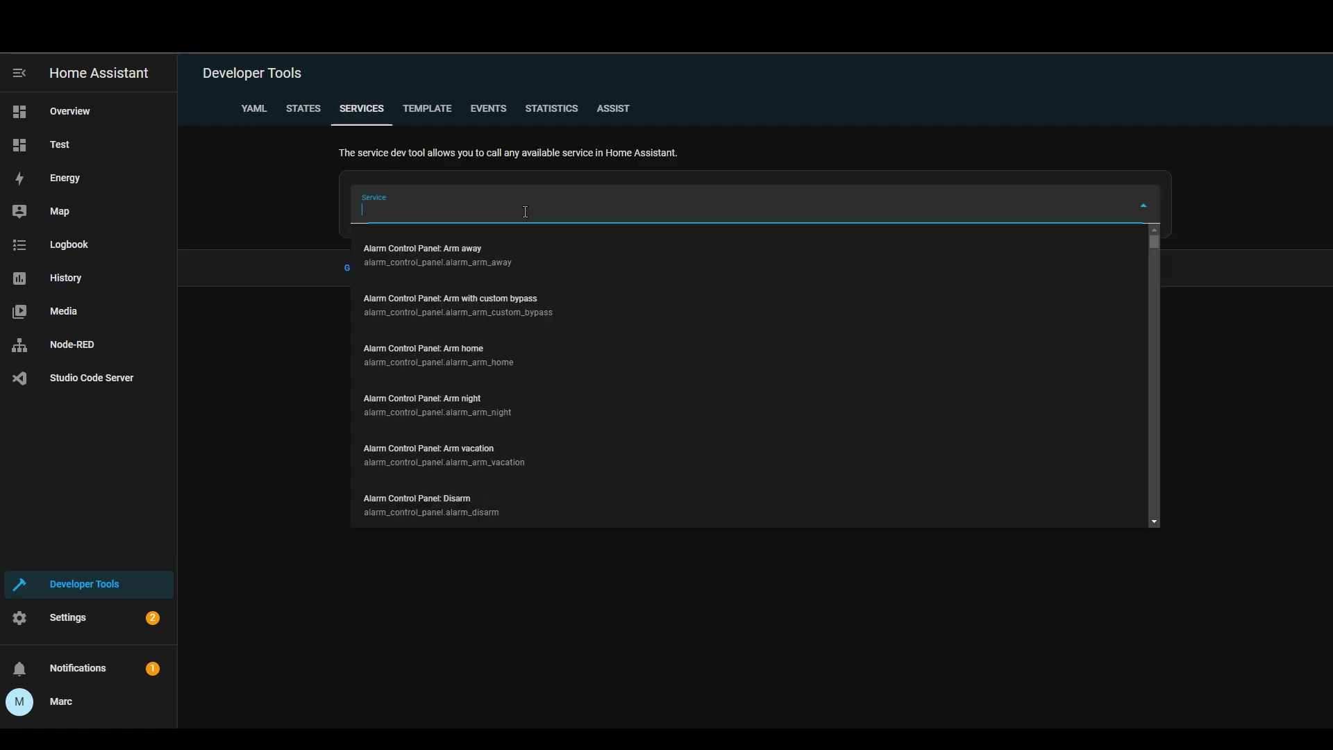
{"action": "type", "text": "openai"}
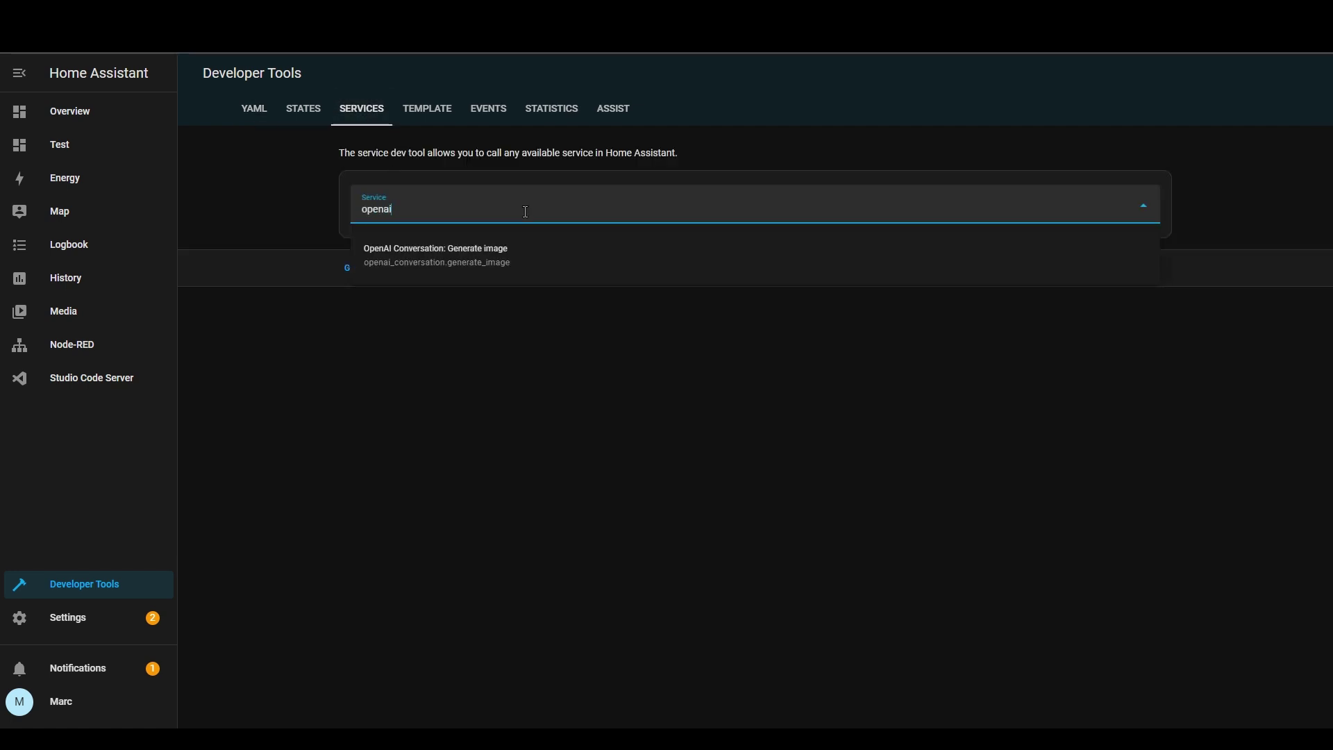
{"action": "left_click", "coordinate": [514, 260]}
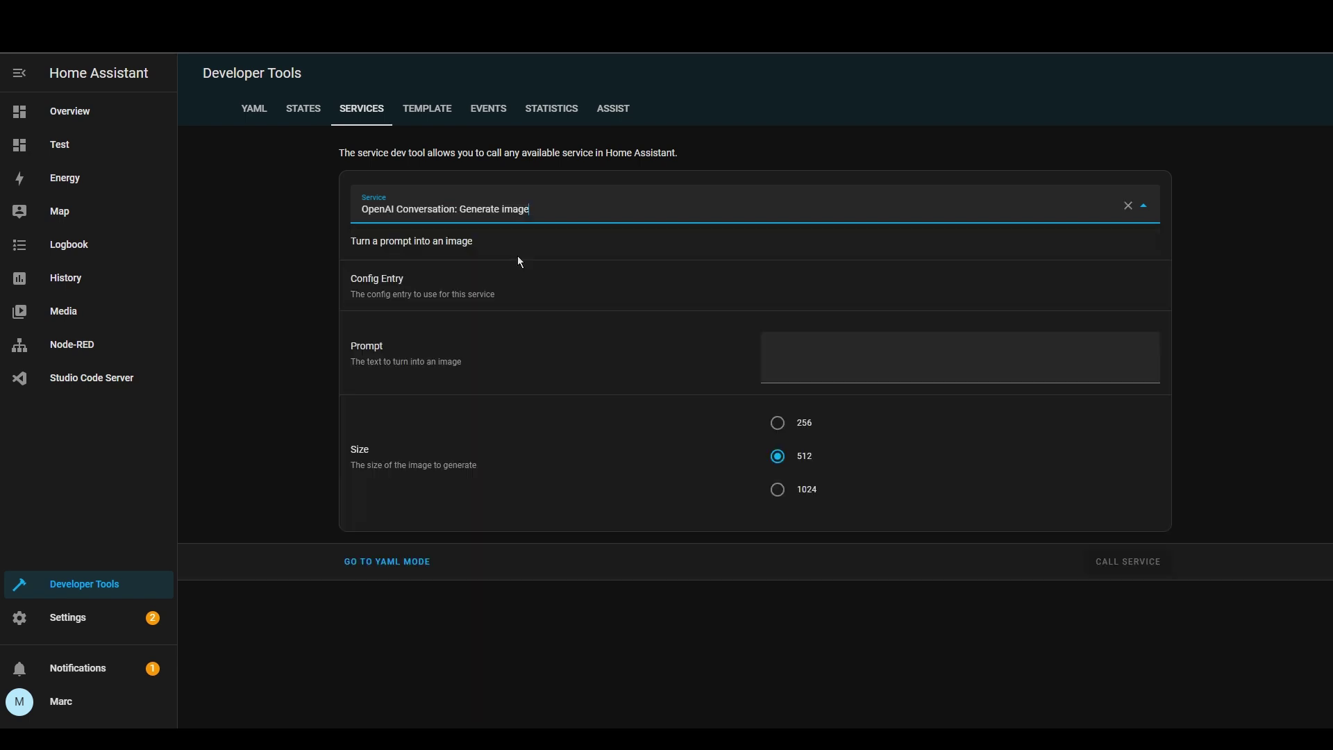
{"action": "left_click", "coordinate": [824, 286]}
{"action": "left_click", "coordinate": [848, 352]}
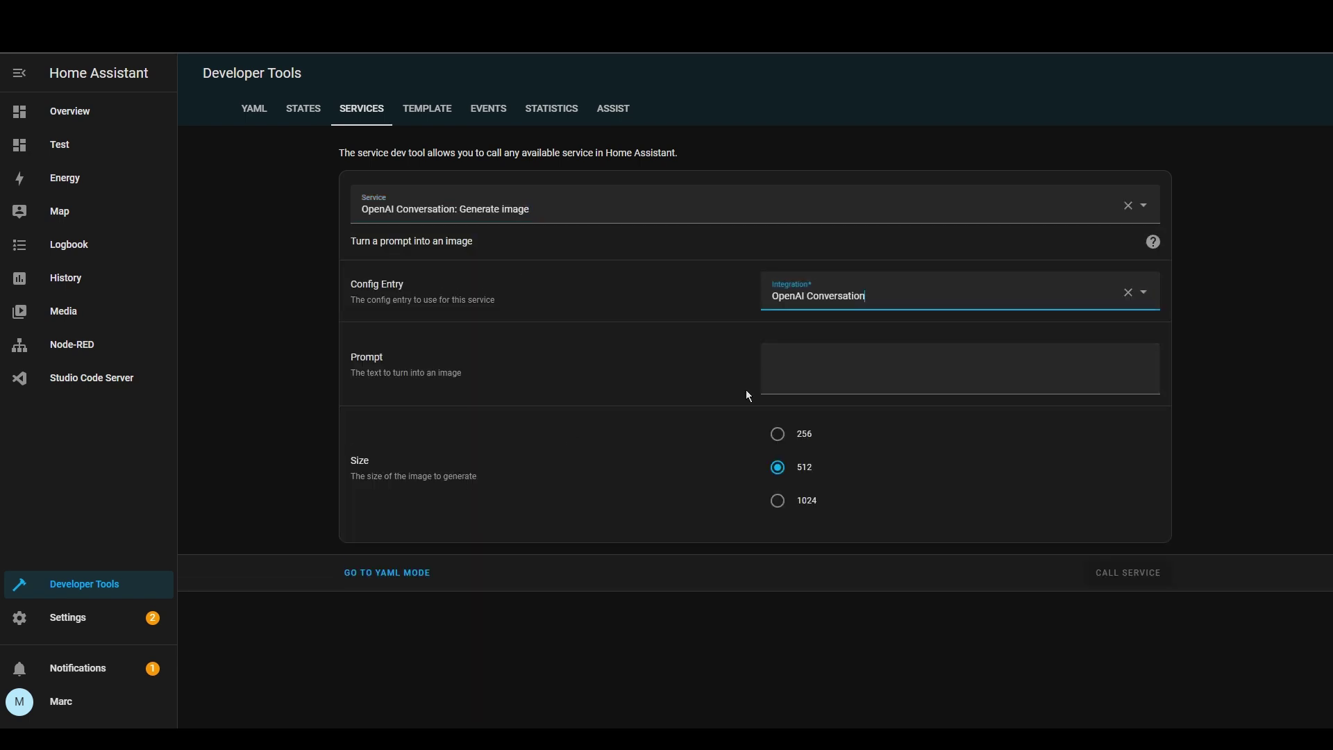
Step: Paste the YouTube thumbnail prompt and select the returned image URL in the response
{"action": "left_click", "coordinate": [818, 375]}
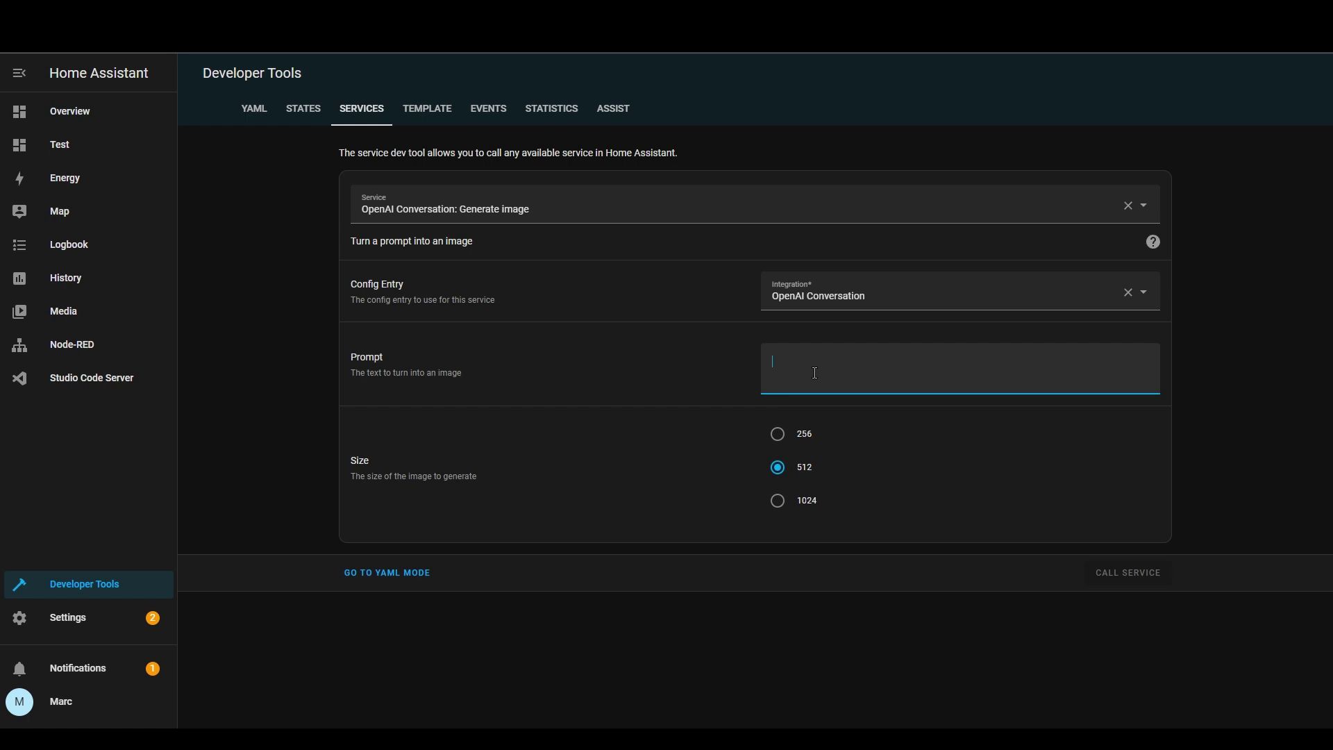
{"action": "type", "text": "Generate a YouTube thumbnail for OpenAI DALL-E, but without infringing copyright."}
{"action": "left_click", "coordinate": [960, 477]}
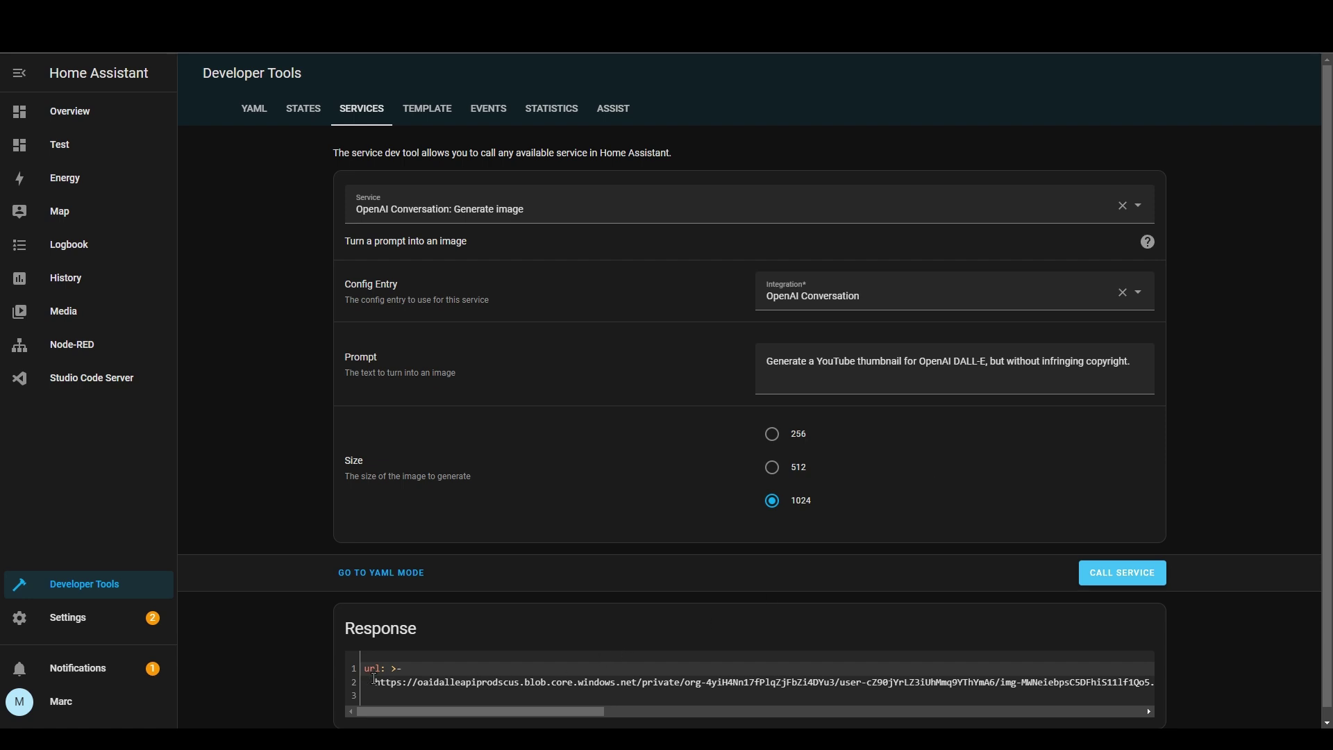
{"action": "left_click_drag", "start_coordinate": [374, 680], "coordinate": [1174, 677]}
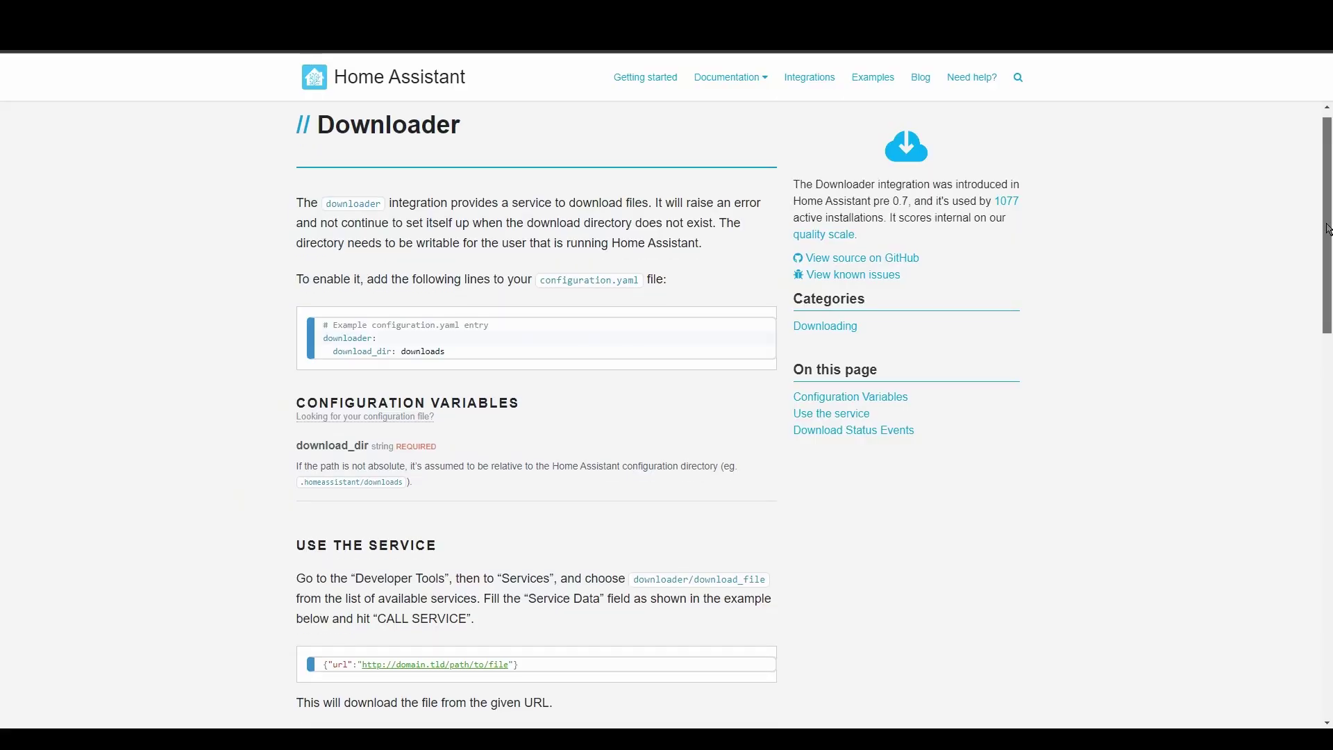
Step: Scroll the Downloader docs past the download service, status events and example automation
{"action": "scroll", "coordinate": [1316, 312], "scroll_direction": "down", "scroll_amount": 6}
{"action": "left_click_drag", "start_coordinate": [1315, 326], "coordinate": [1293, 562]}
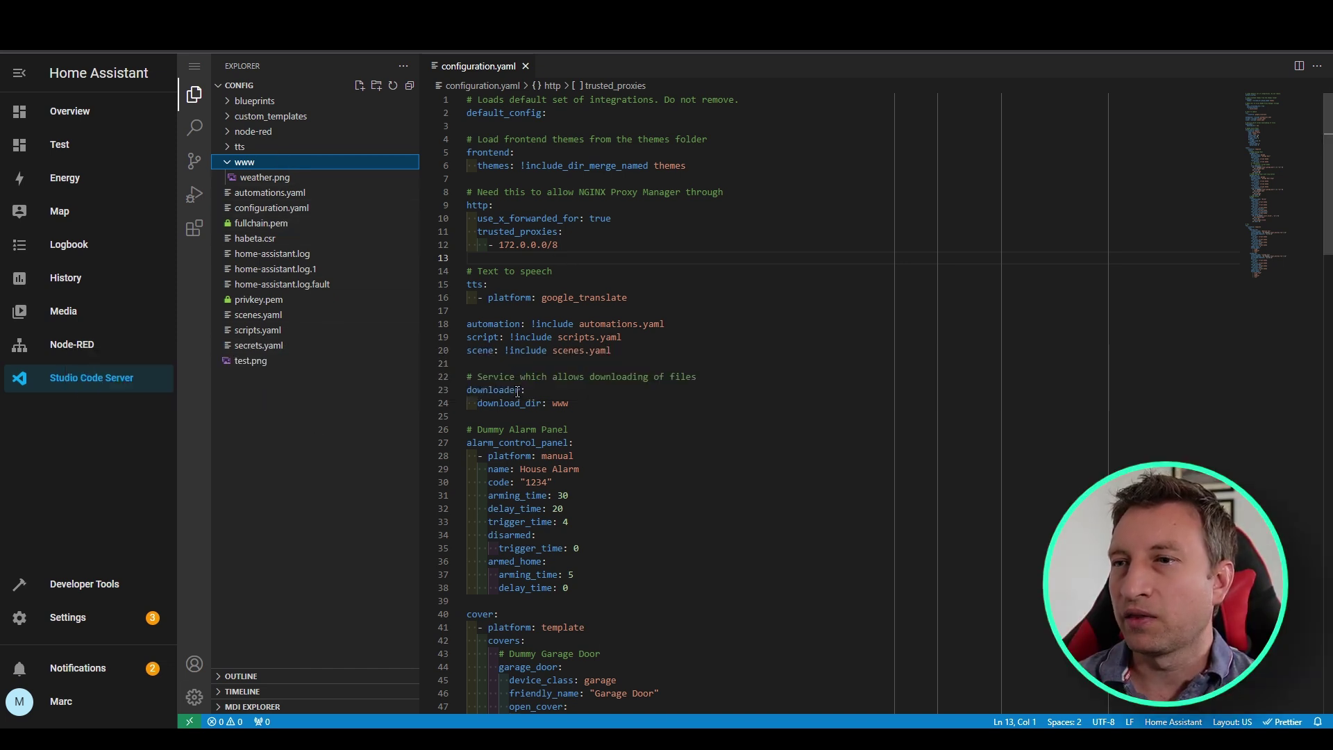
Step: Highlight the downloader entry and its download_dir value www in configuration.yaml
{"action": "left_click_drag", "start_coordinate": [569, 403], "coordinate": [466, 390]}
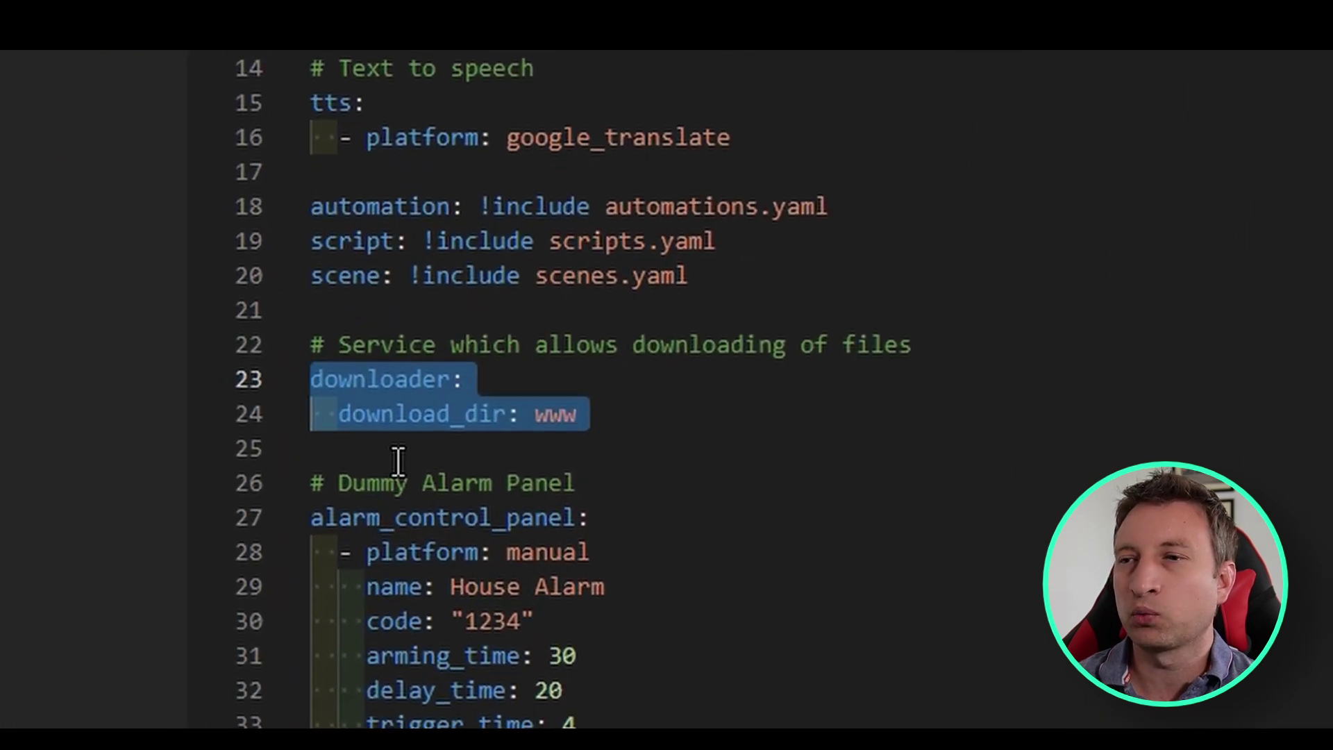
{"action": "left_click", "coordinate": [398, 451]}
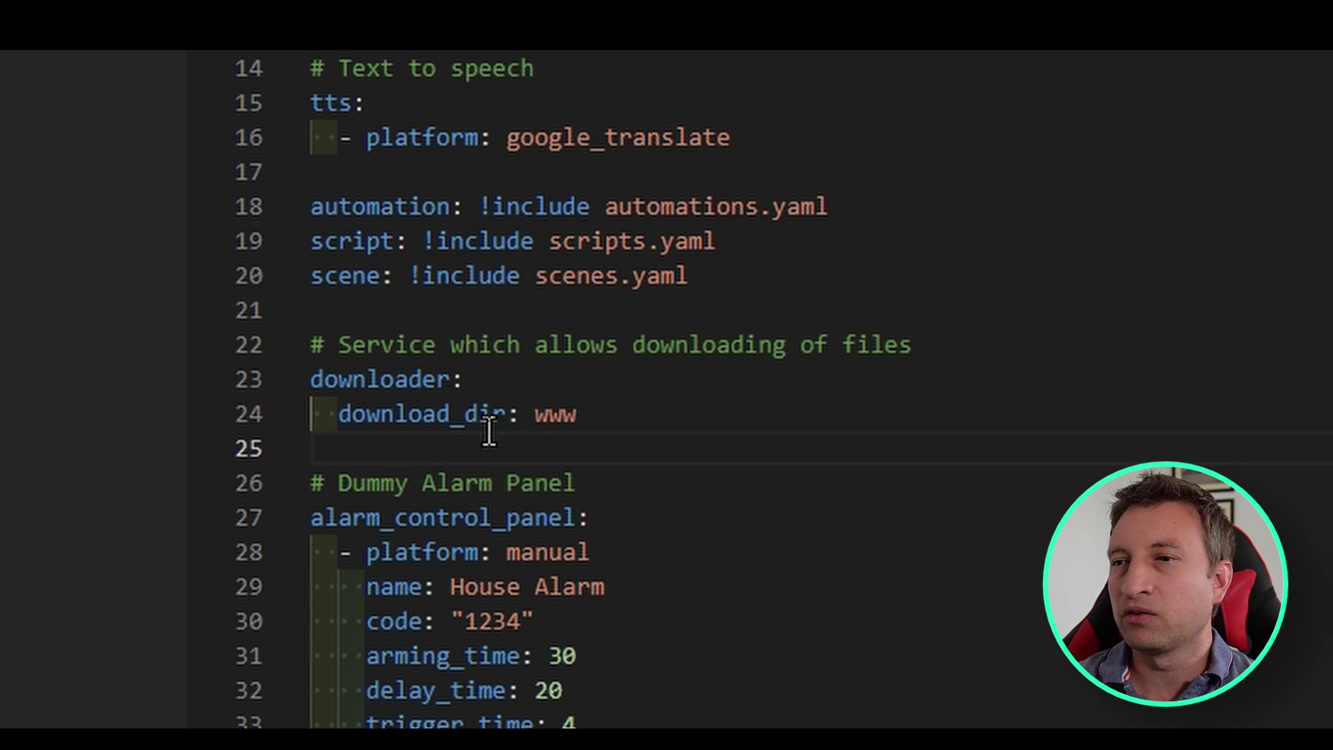
{"action": "double_click", "coordinate": [547, 416]}
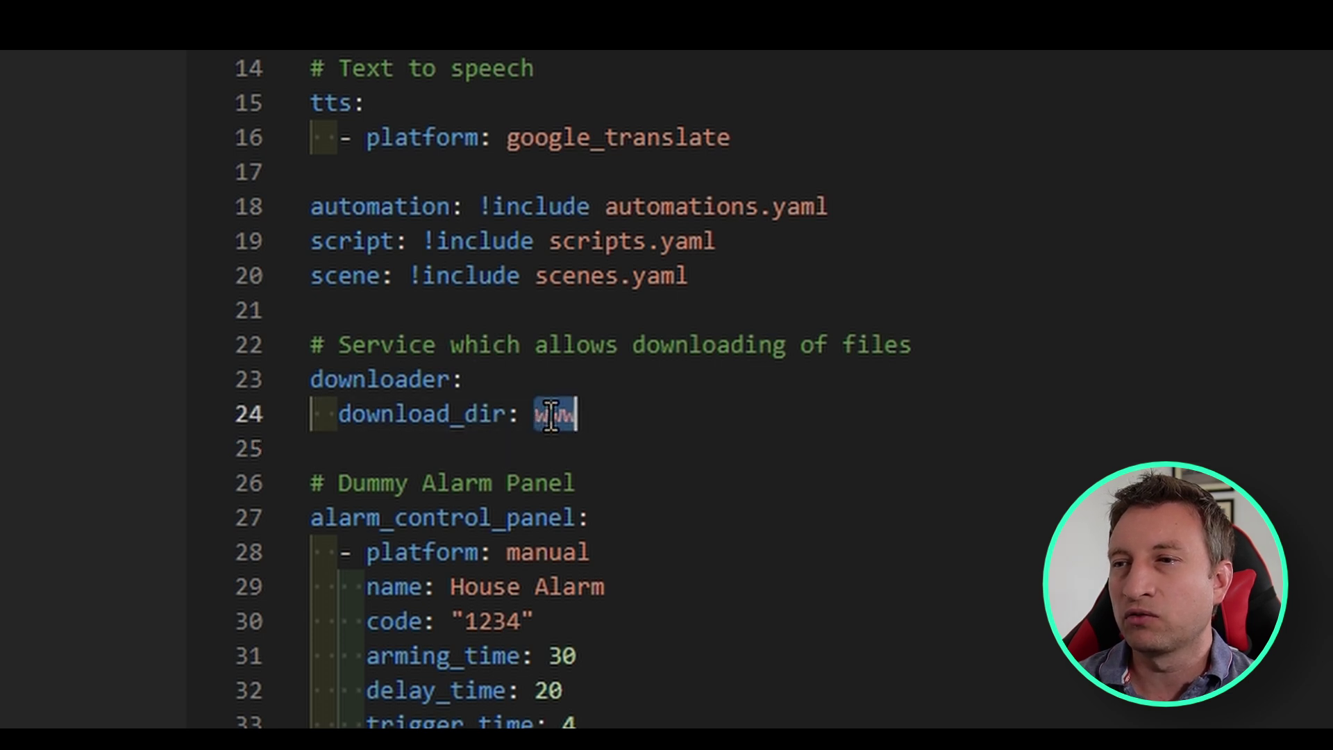
{"action": "left_click", "coordinate": [513, 441]}
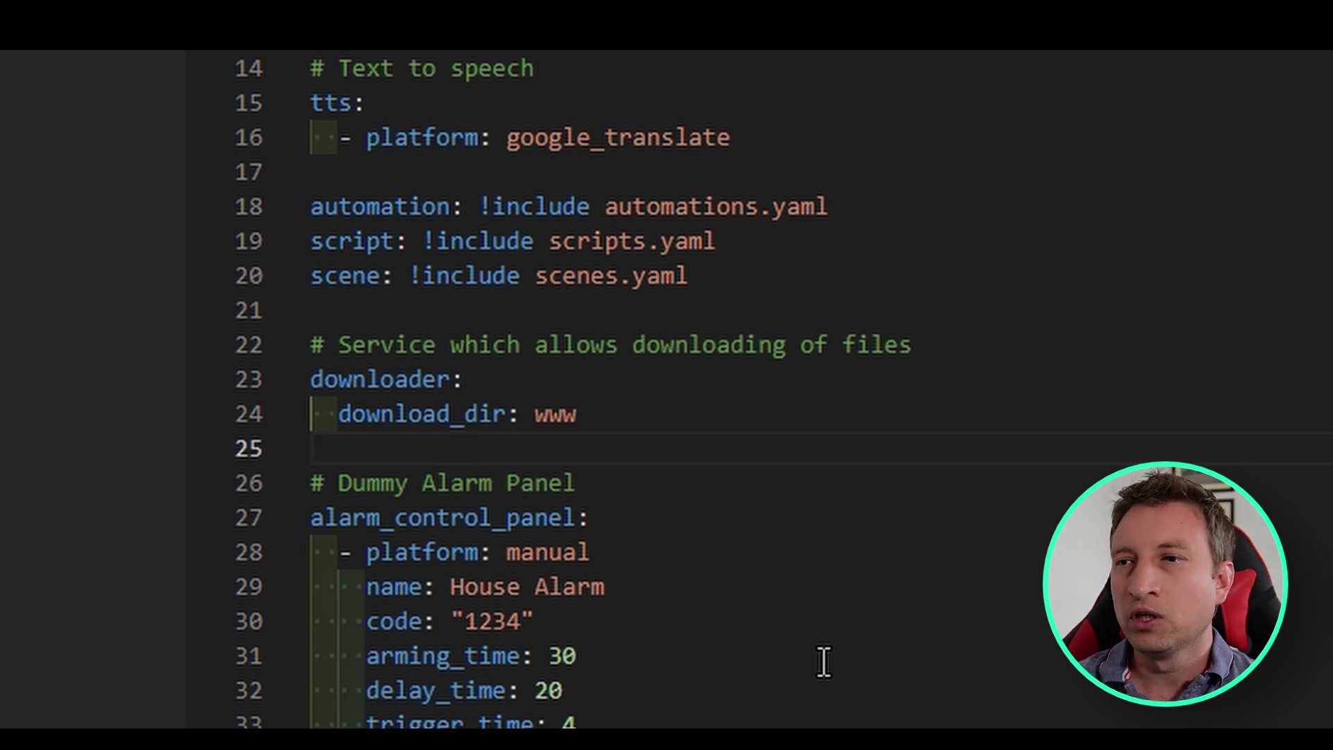
{"action": "double_click", "coordinate": [547, 414]}
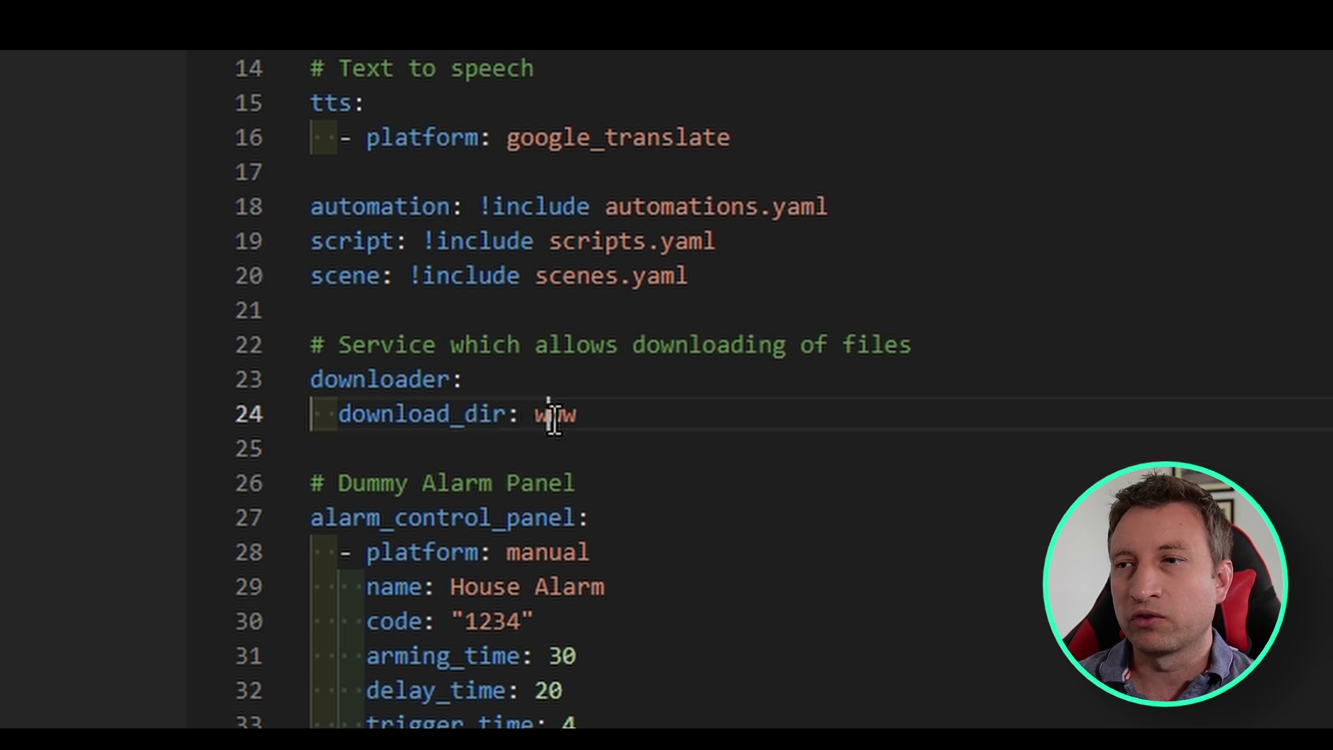
{"action": "left_click", "coordinate": [497, 437]}
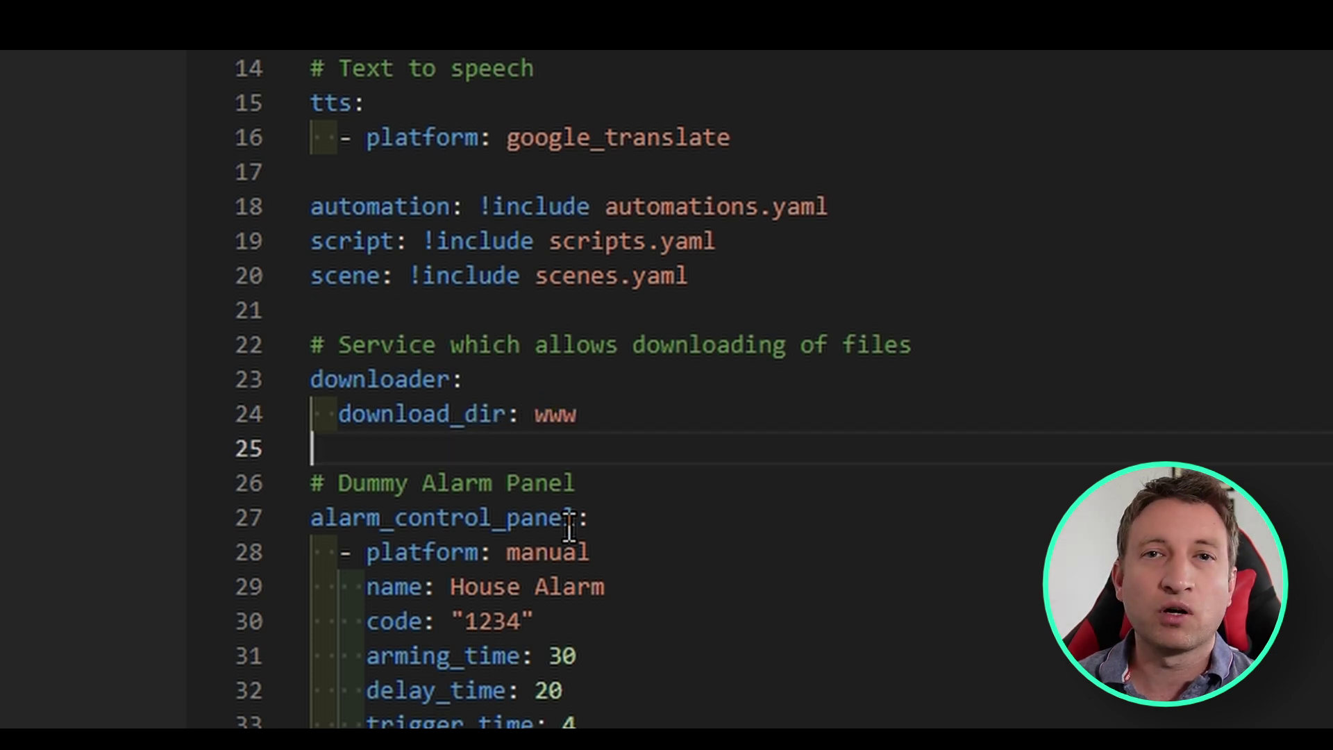
{"action": "mouse_move", "coordinate": [569, 530]}
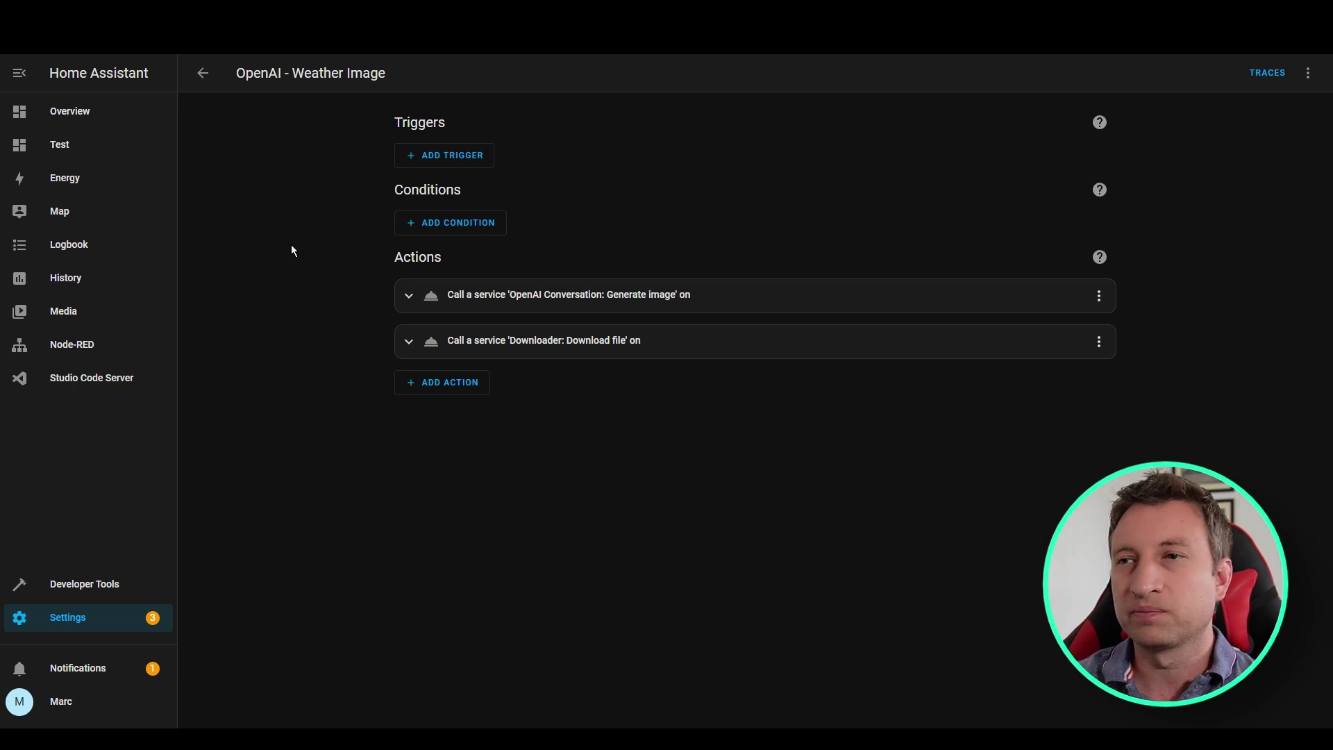
{"action": "left_click", "coordinate": [566, 310]}
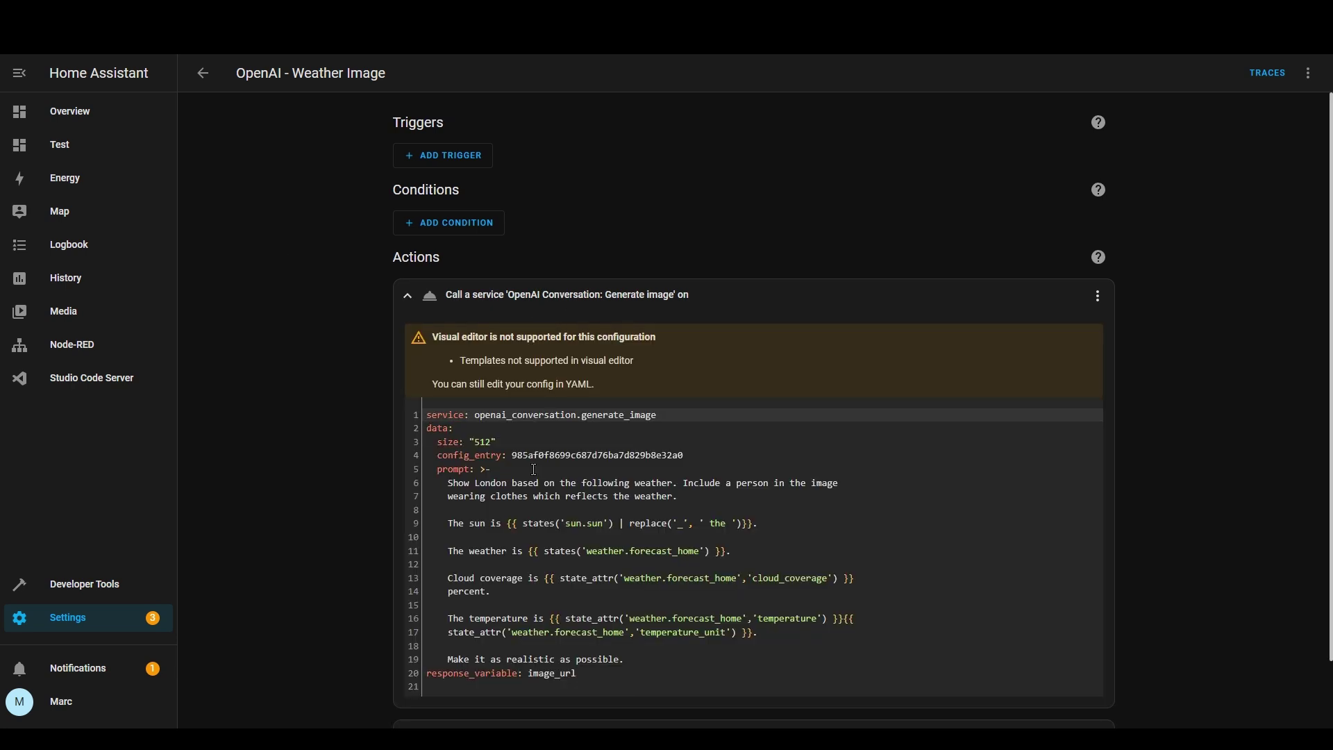
{"action": "left_click_drag", "start_coordinate": [665, 415], "coordinate": [481, 415]}
{"action": "key", "text": "shift+Home"}
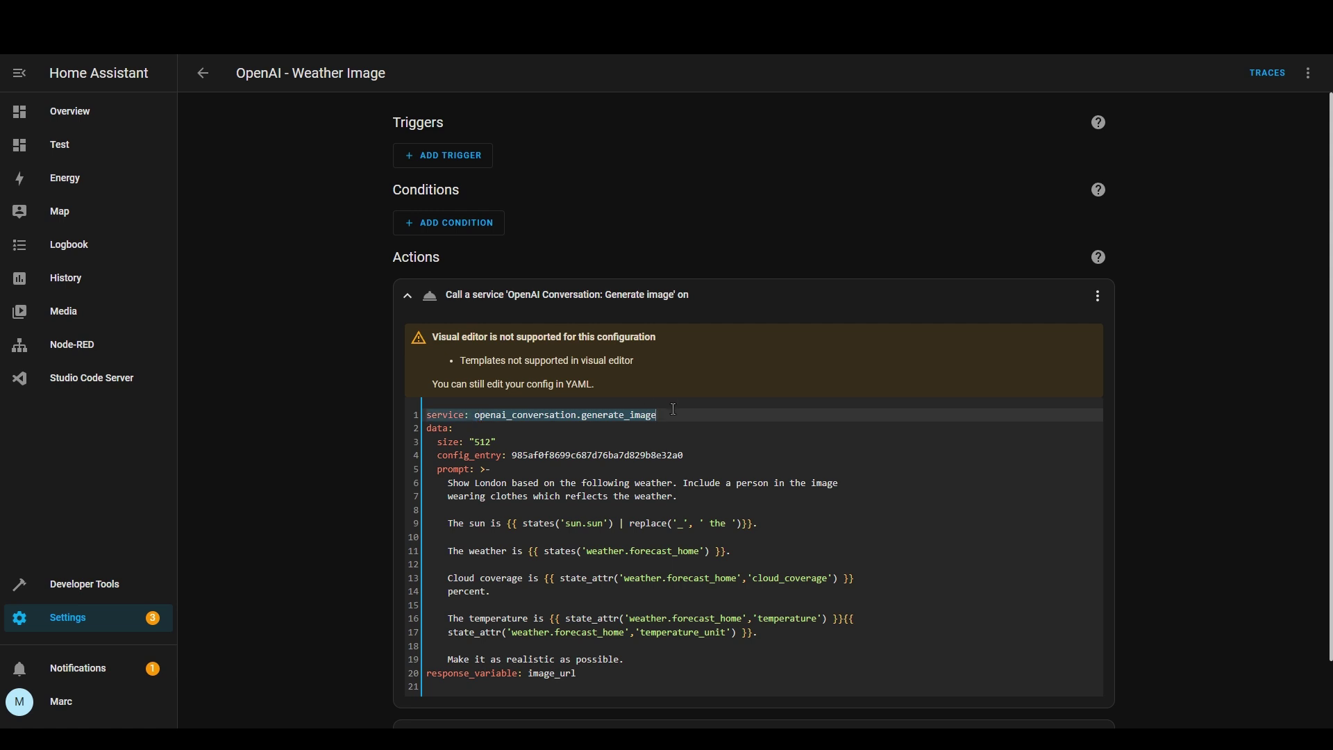
{"action": "scroll", "coordinate": [637, 420], "scroll_direction": "down", "scroll_amount": 1}
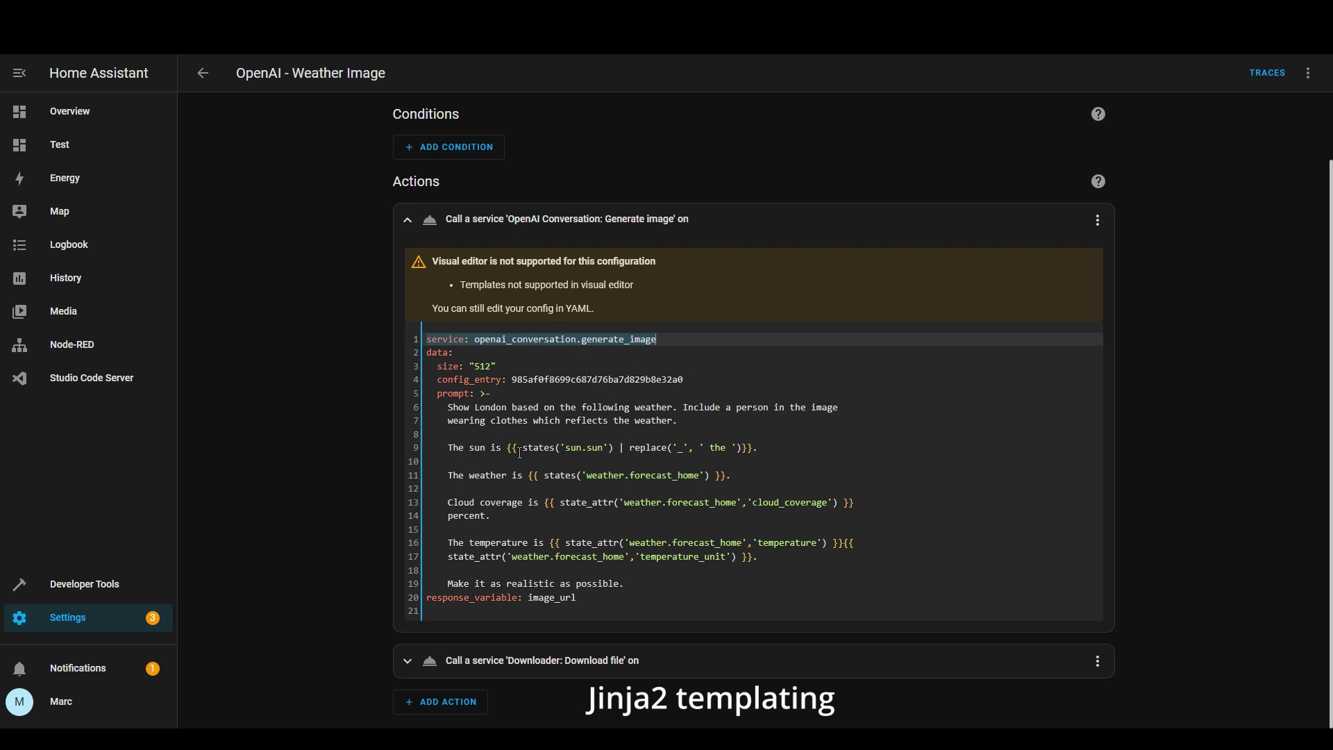
{"action": "left_click", "coordinate": [426, 406]}
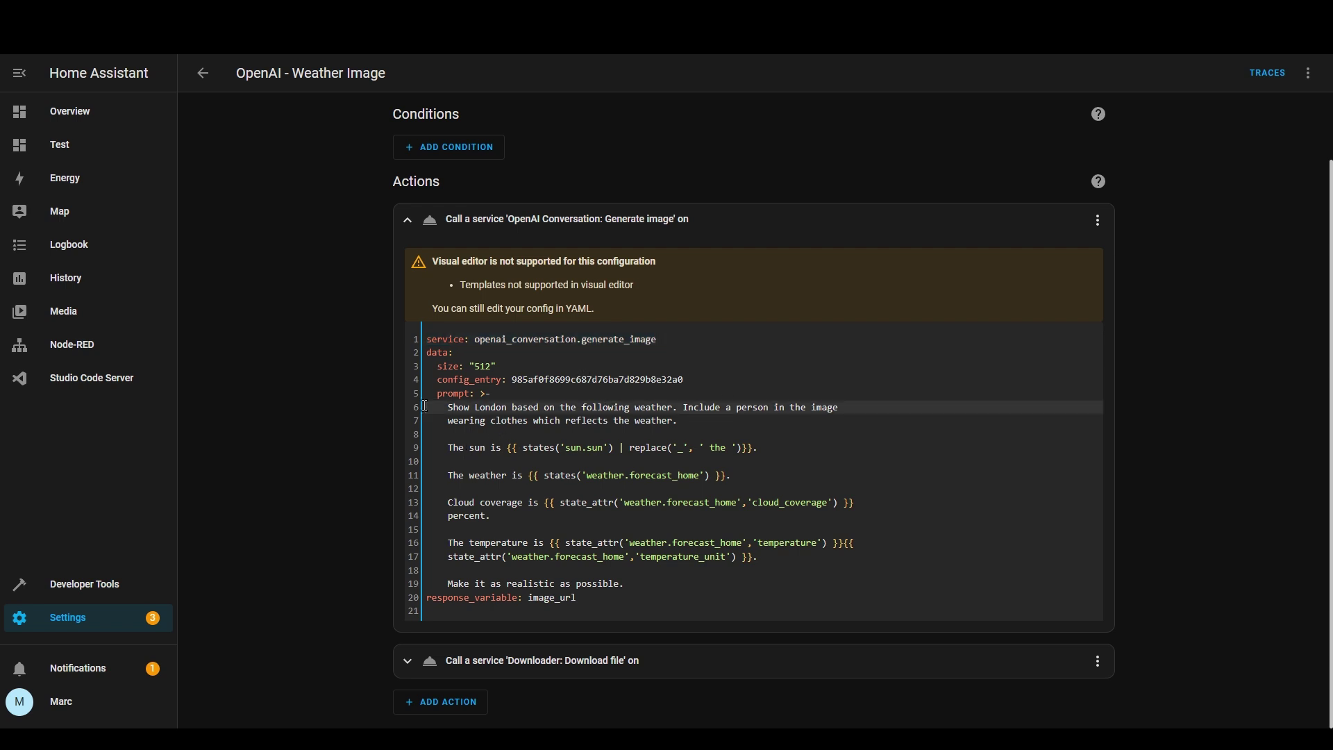
{"action": "left_click_drag", "start_coordinate": [425, 406], "coordinate": [556, 573]}
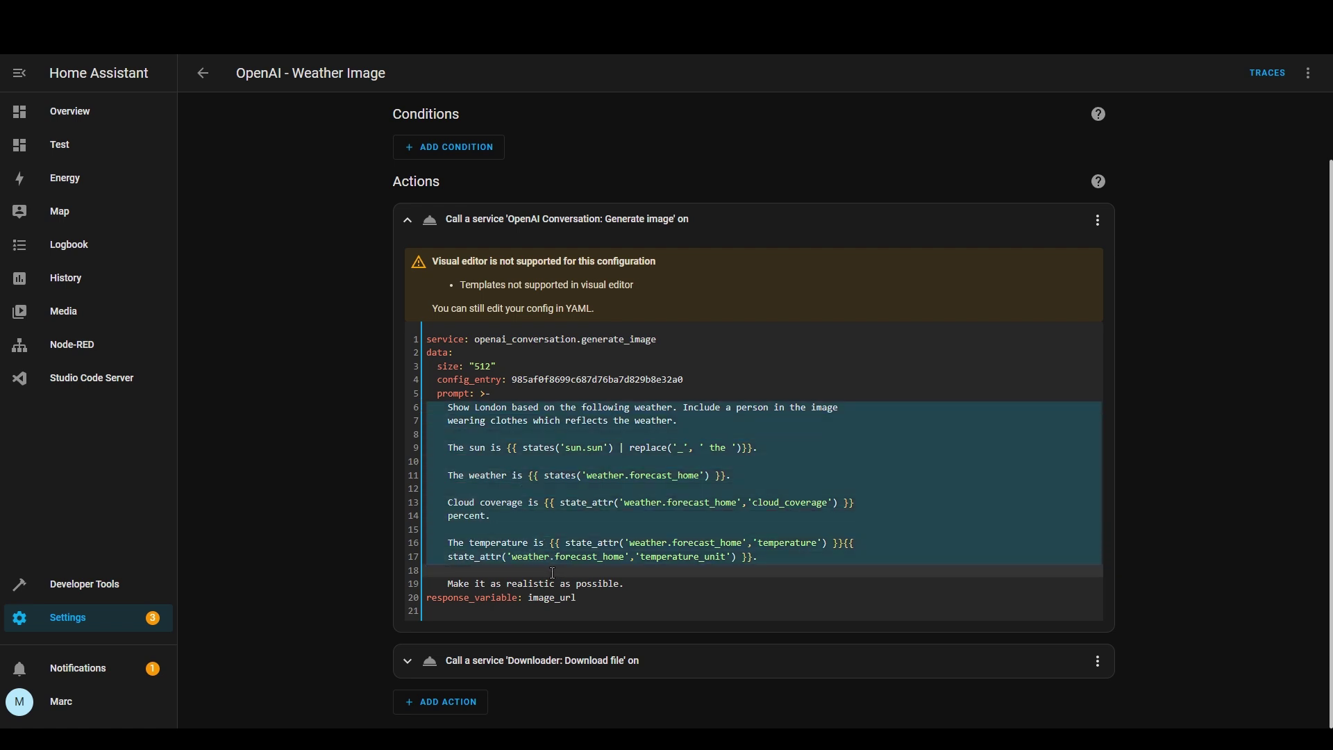
{"action": "left_click", "coordinate": [549, 572]}
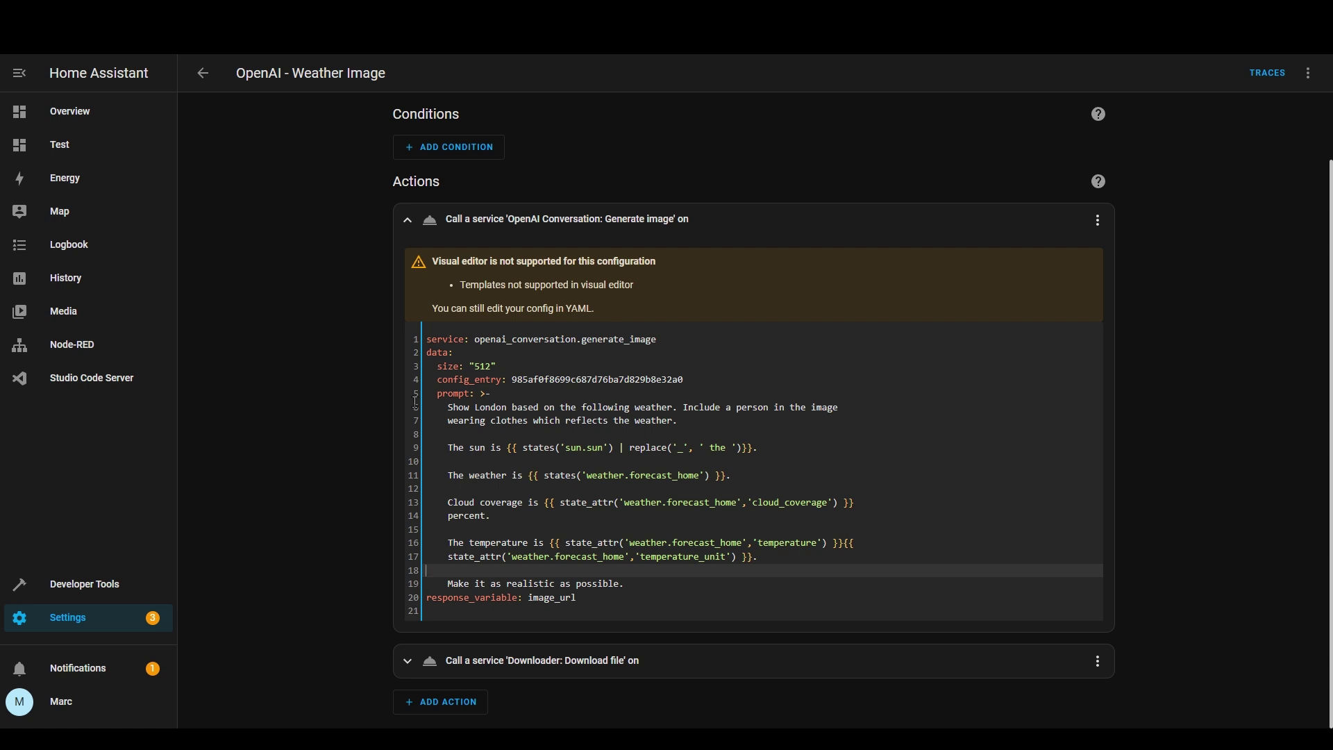
{"action": "left_click_drag", "start_coordinate": [450, 410], "coordinate": [701, 422]}
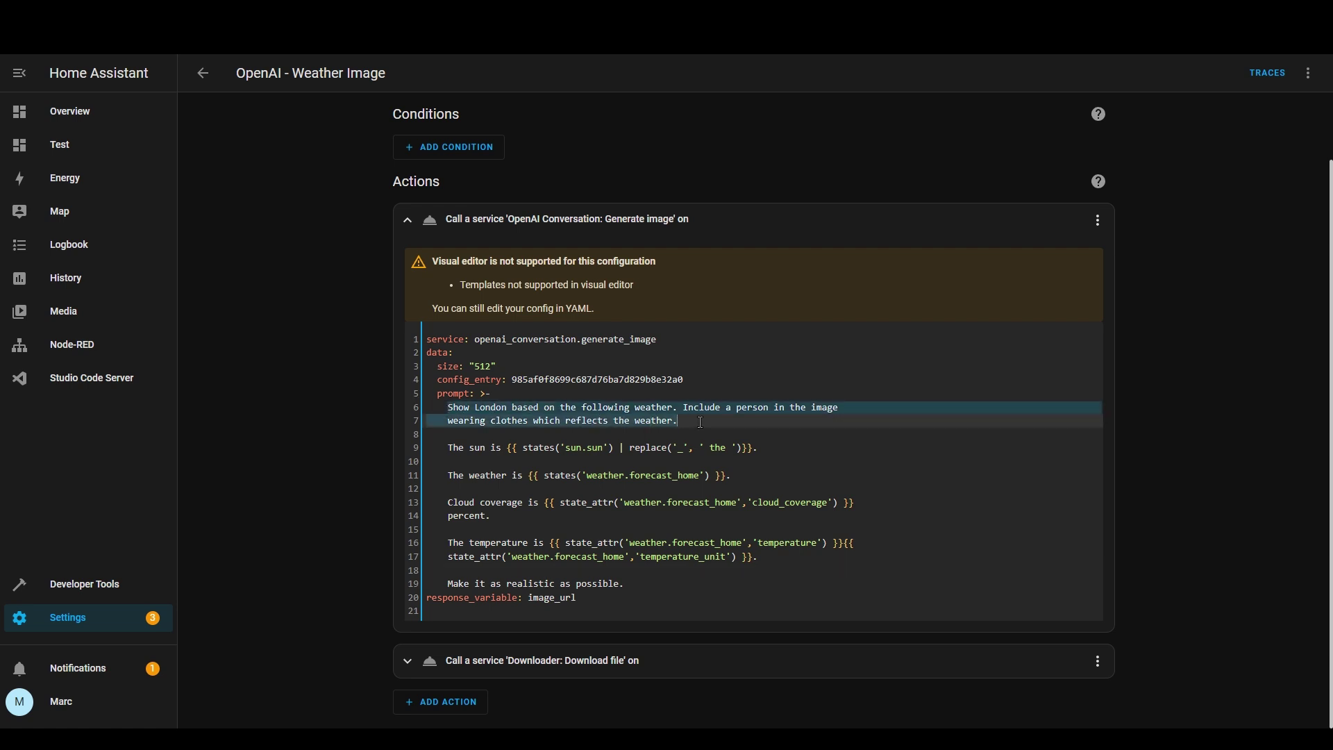
{"action": "left_click", "coordinate": [701, 422]}
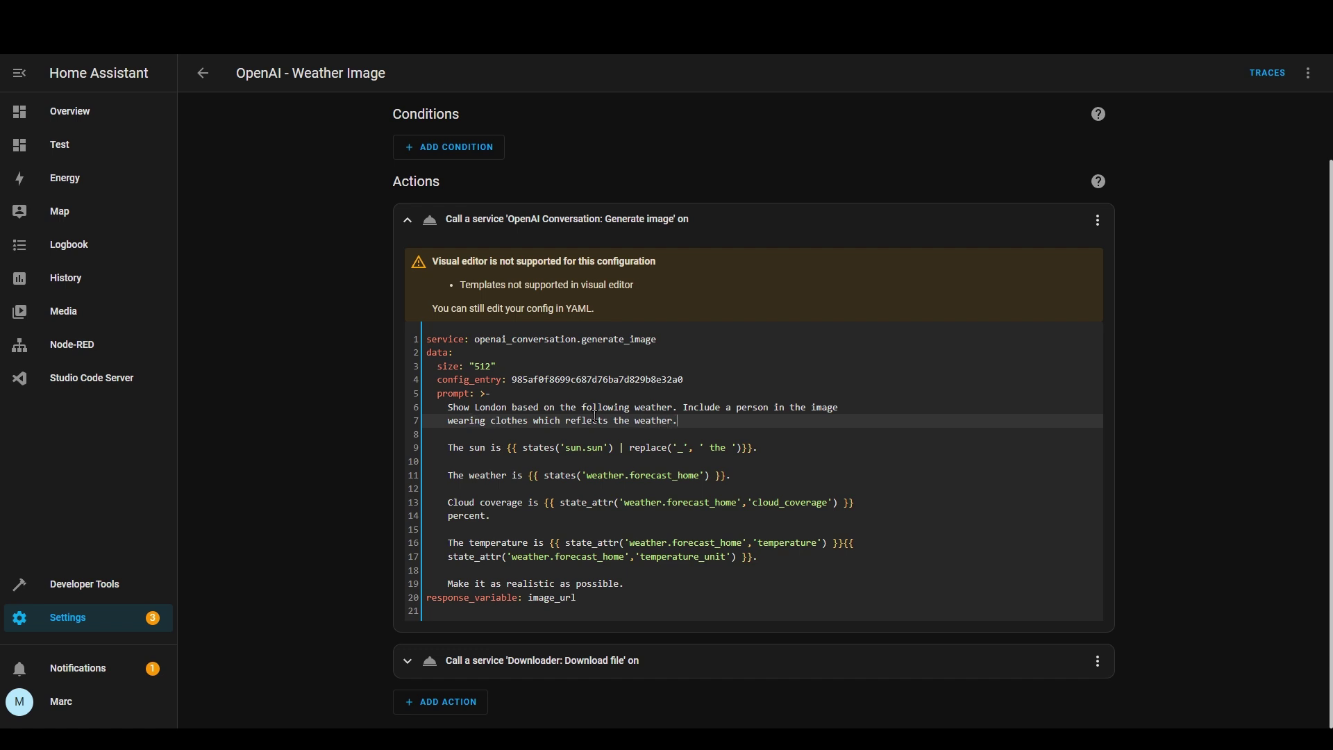
{"action": "left_click", "coordinate": [475, 528]}
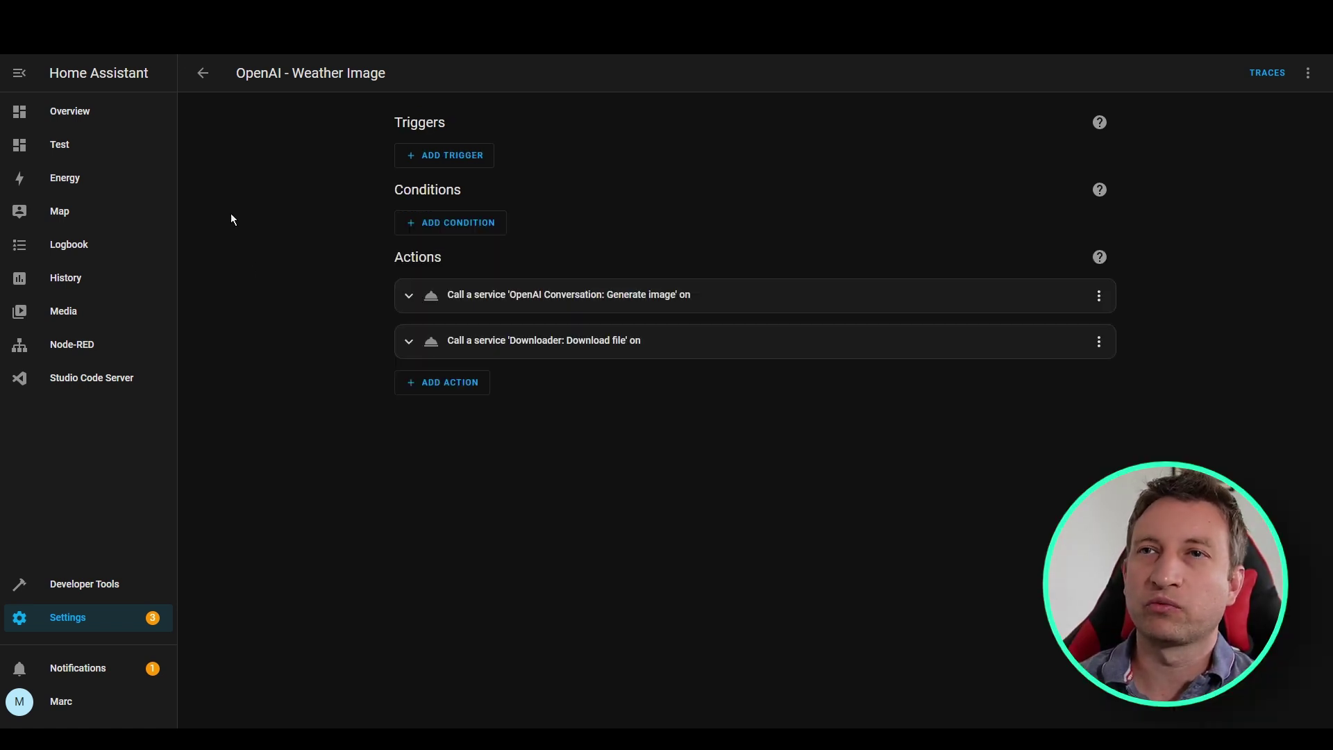
Step: Create a blank automation with an OpenAI Conversation Generate image service-call action
{"action": "left_click", "coordinate": [202, 74]}
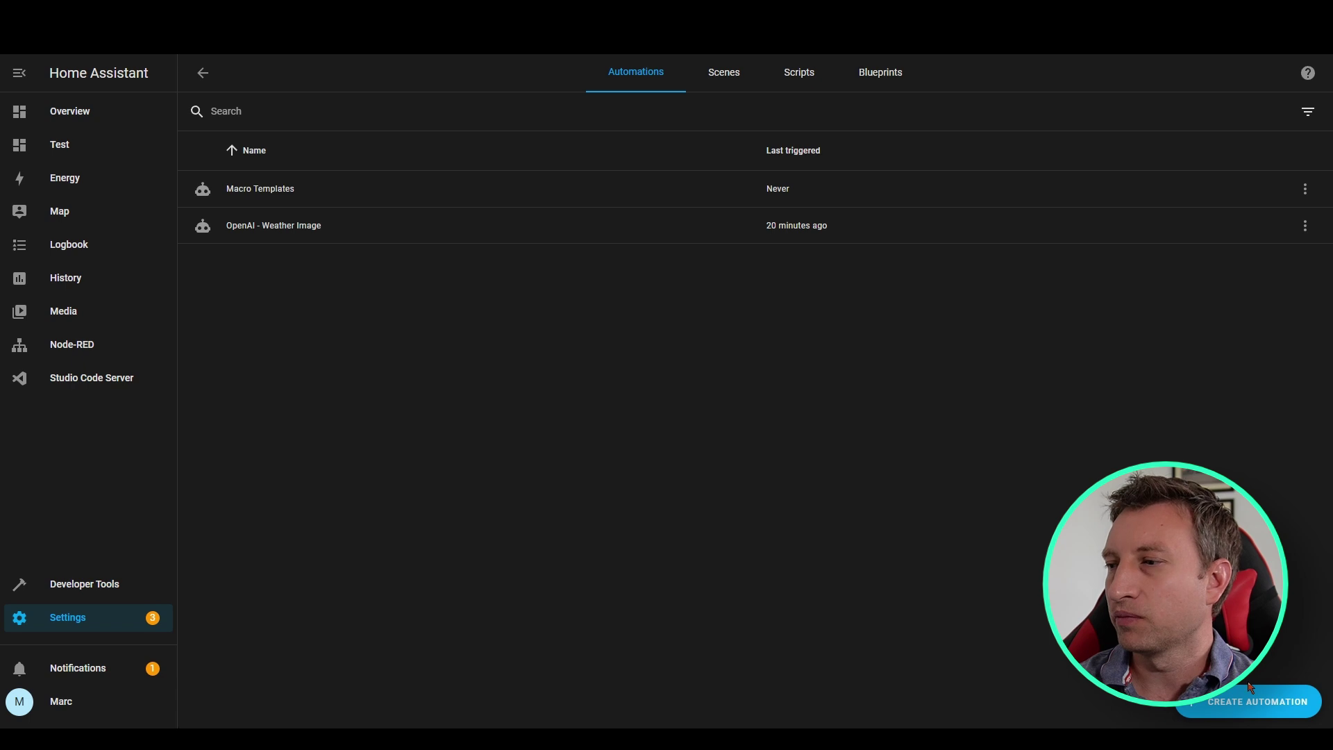
{"action": "left_click", "coordinate": [1271, 702]}
{"action": "left_click", "coordinate": [661, 366]}
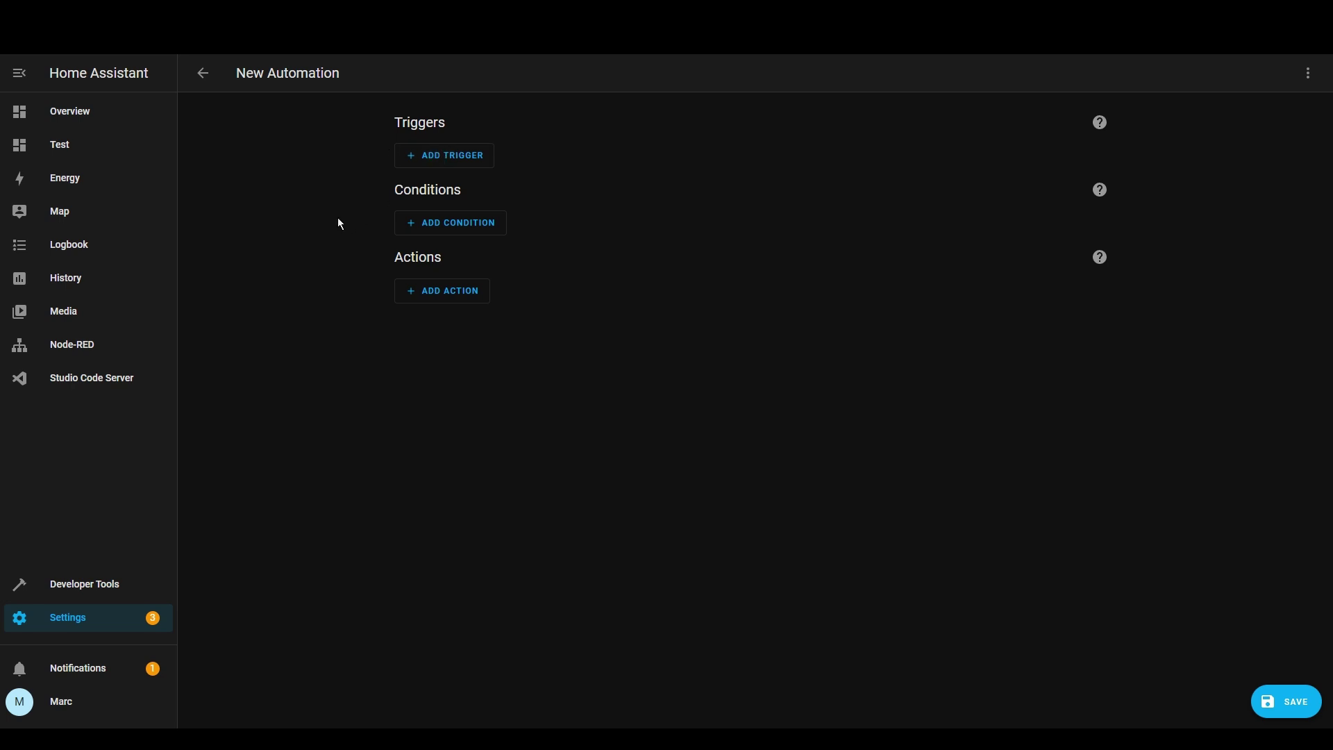
{"action": "left_click", "coordinate": [443, 292]}
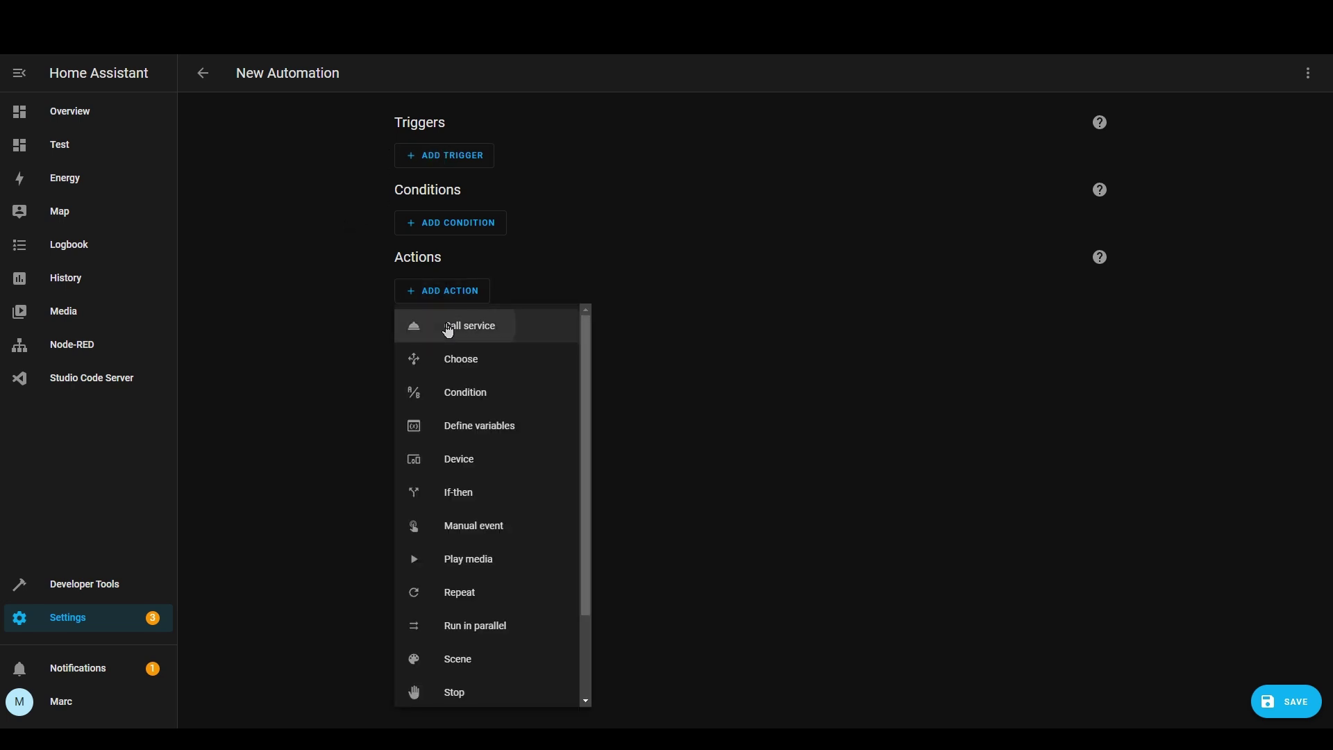
{"action": "left_click", "coordinate": [448, 328]}
{"action": "left_click", "coordinate": [479, 351]}
{"action": "type", "text": "op"}
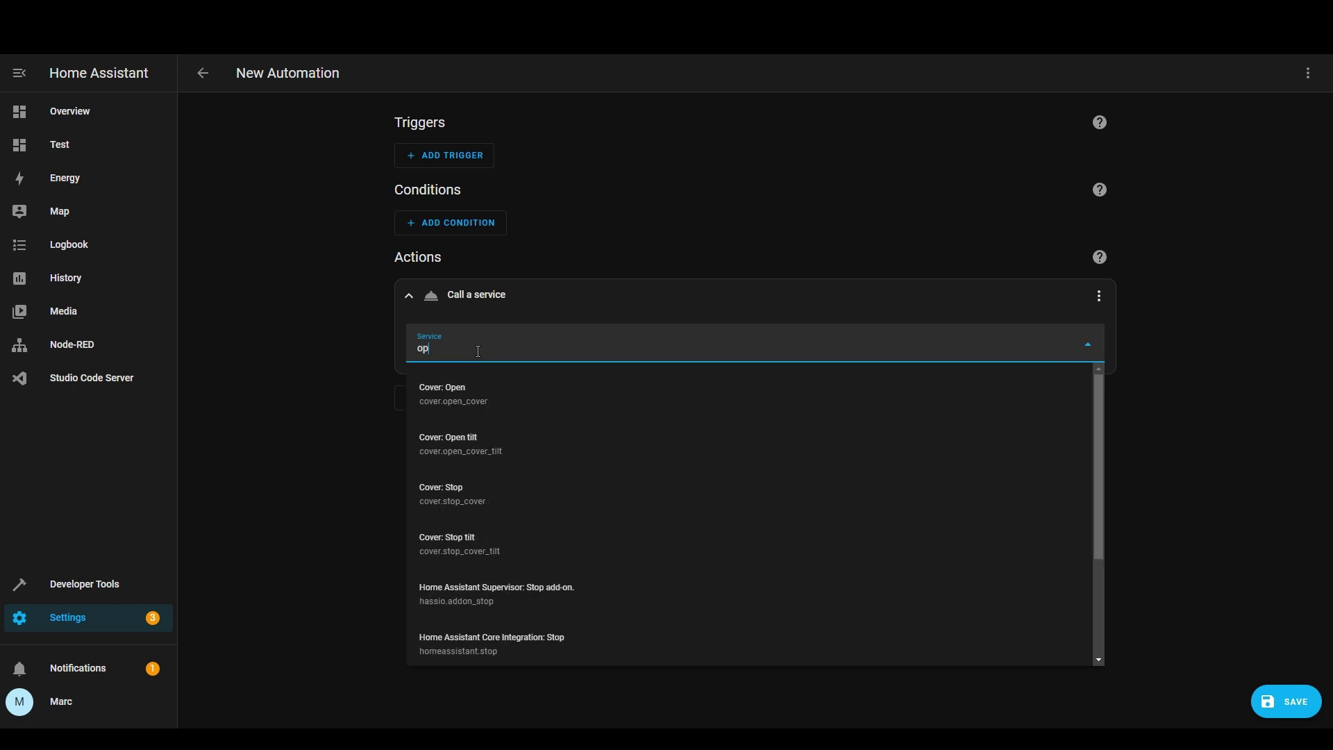
{"action": "type", "text": "en"}
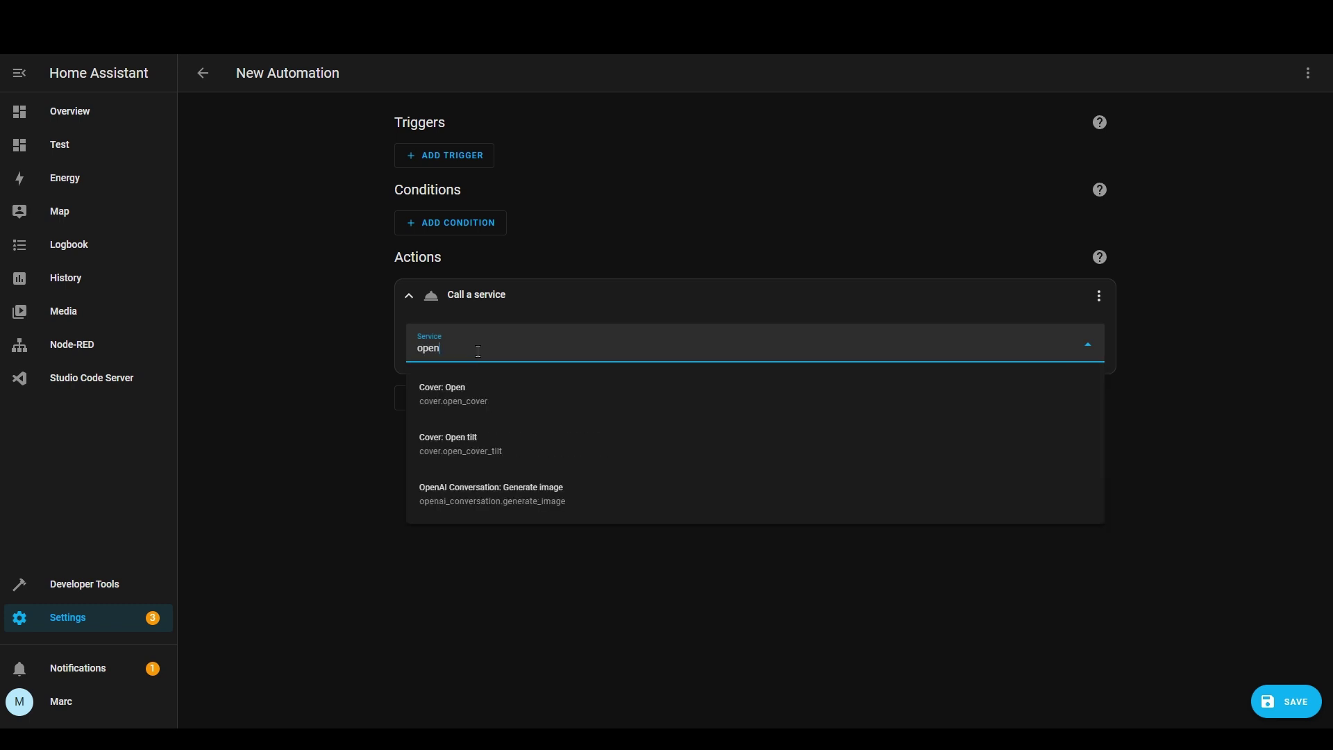
{"action": "left_click", "coordinate": [535, 494]}
Step: Set the action's config entry to OpenAI Conversation and response variable to image_url
{"action": "scroll", "coordinate": [606, 472], "scroll_direction": "down", "scroll_amount": 1}
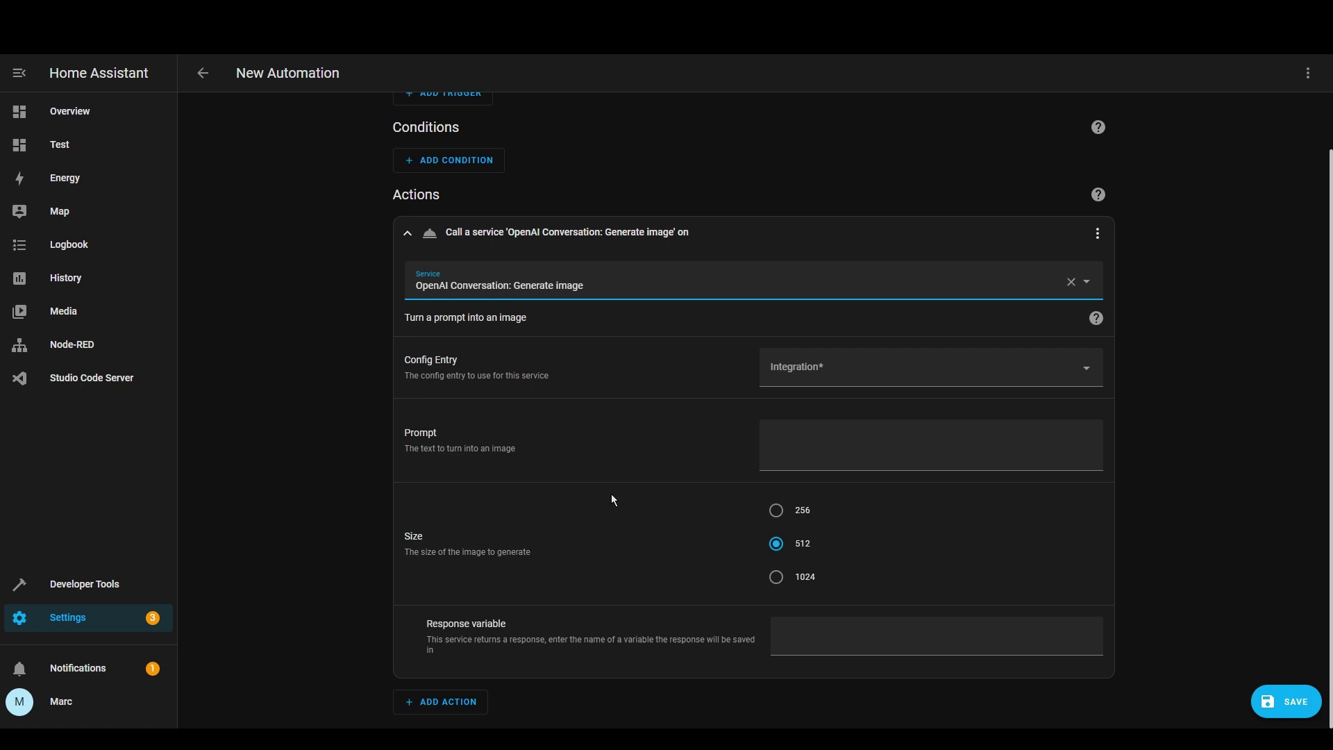
{"action": "left_click", "coordinate": [796, 451]}
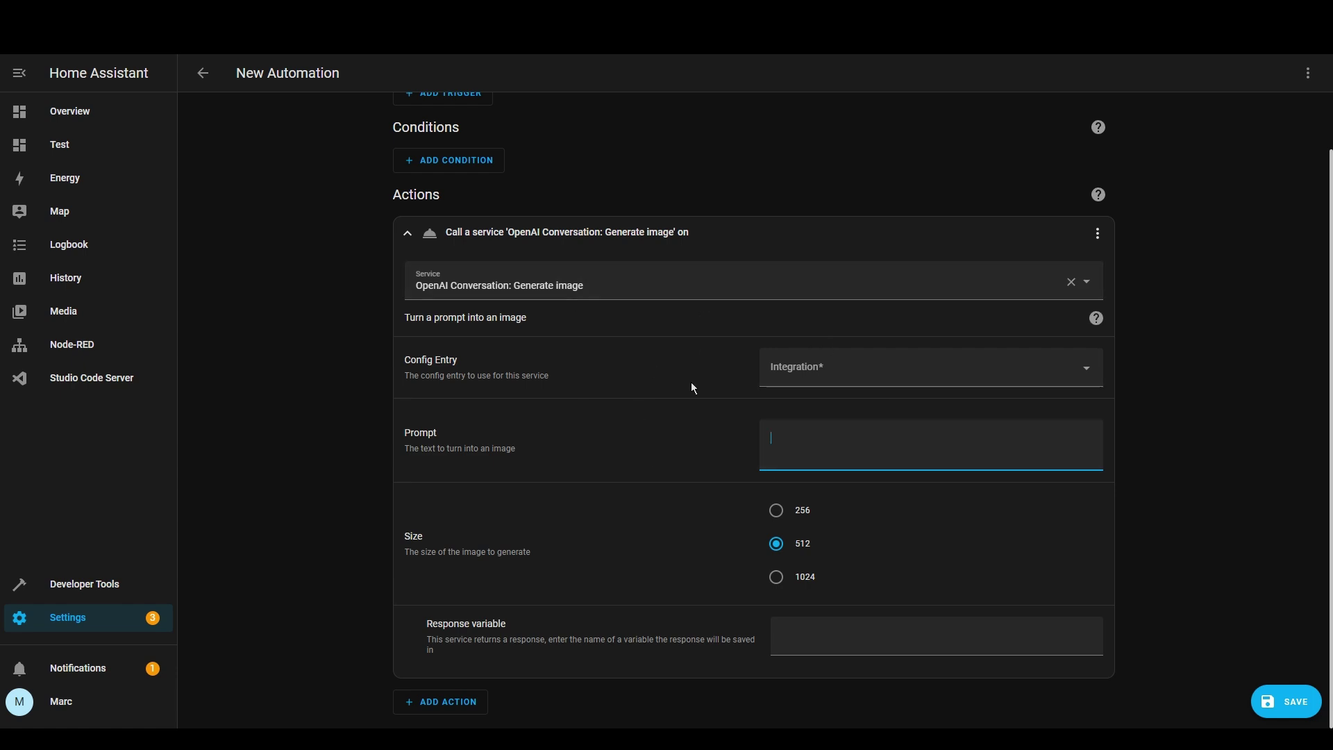
{"action": "left_click", "coordinate": [838, 370]}
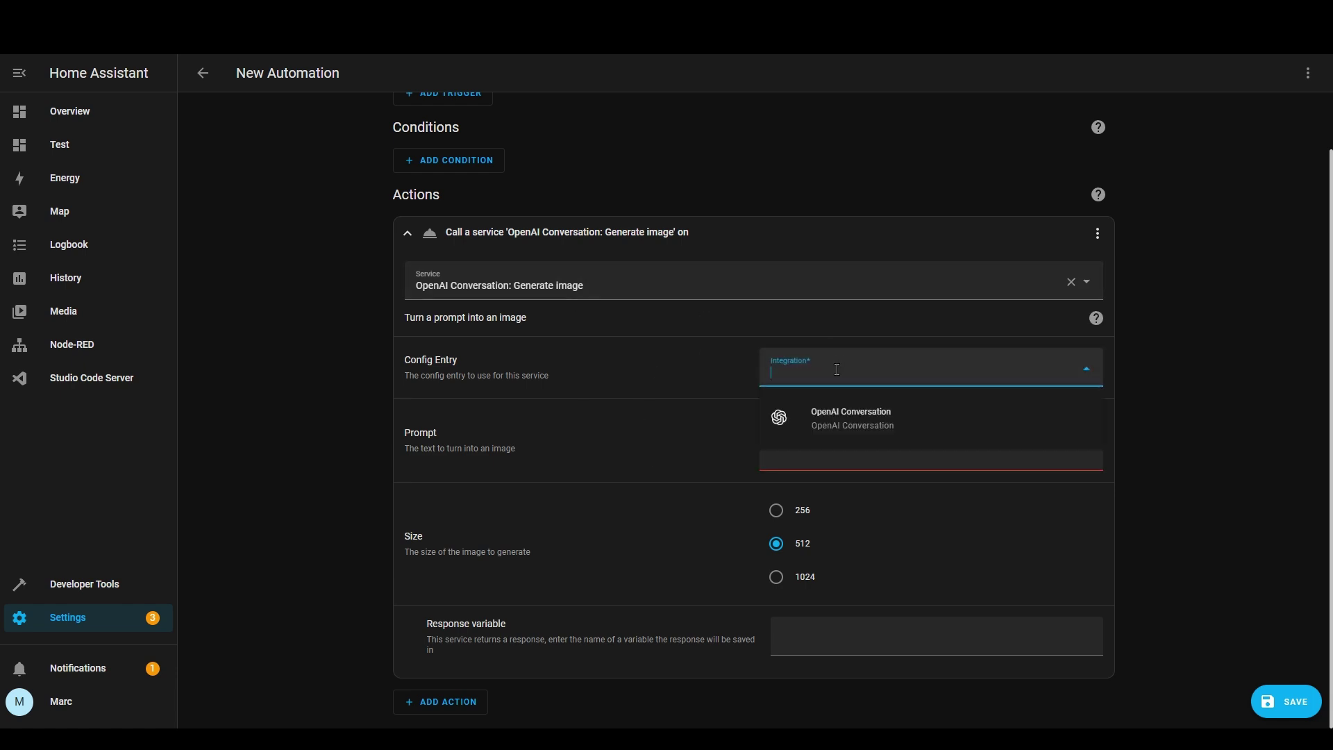
{"action": "left_click", "coordinate": [843, 422]}
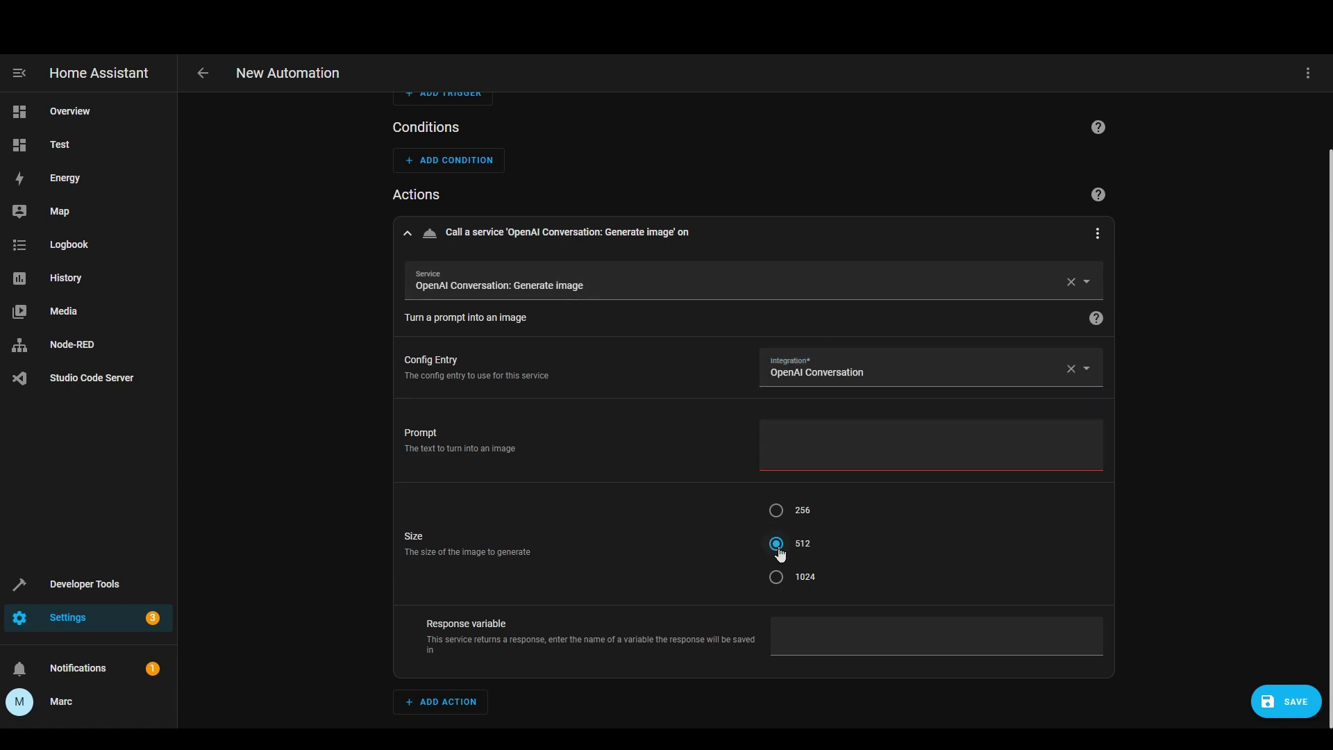
{"action": "left_click", "coordinate": [798, 629]}
{"action": "type", "text": "image_url"}
{"action": "left_click", "coordinate": [1064, 489]}
Step: Paste the templated London weather prompt into Prompt, review it, and collapse the action
{"action": "left_click", "coordinate": [826, 436]}
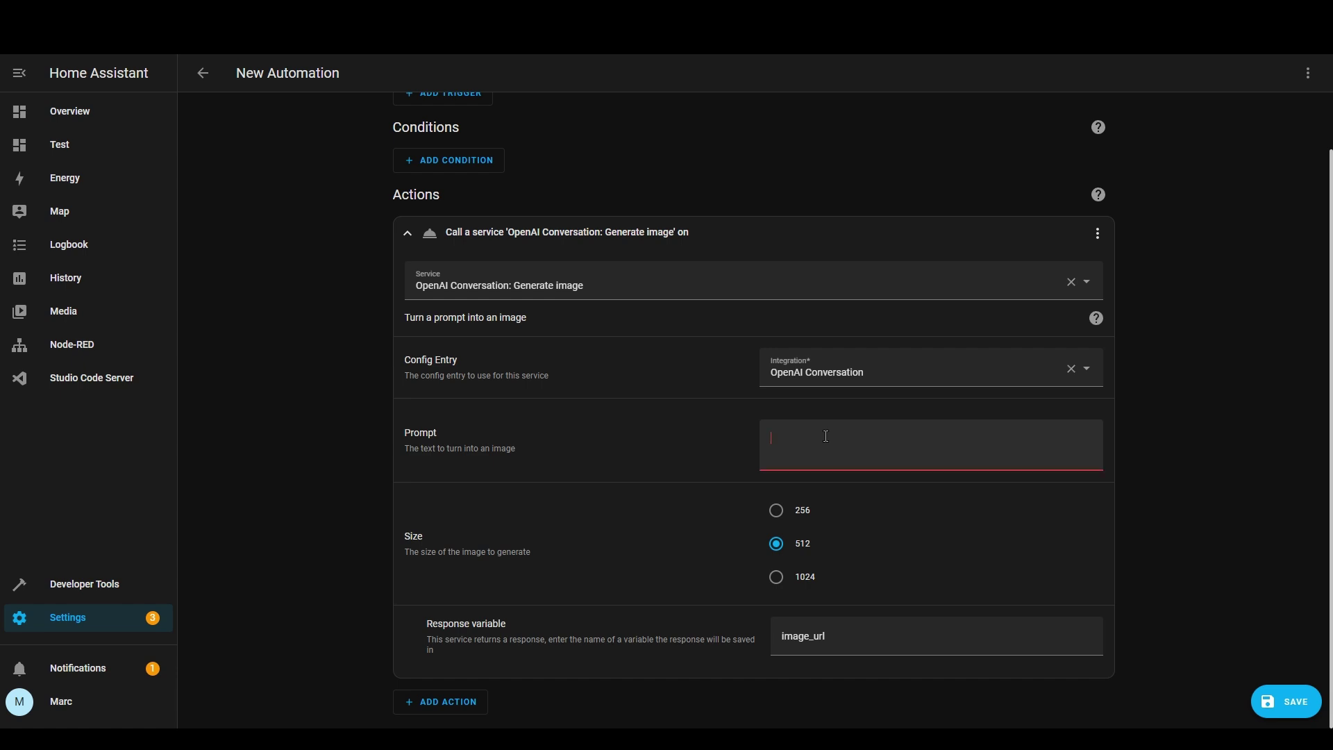
{"action": "type", "text": "Show London based on the following weather. Include a person in the image wearing clothes which reflects the weather. The sun is {{ states('sun.sun') | replace('_', ' the ')}}. The weather is {{ states('weather.forecast_home') }}. Cloud coverage is {{ state_attr('weather.forecast_home','cloud_coverage') }} percent. The temperature is {{ state_attr('weather.forecast_home','temperature') }}{{ state_attr('weather.forecast_home','temperature_unit') }}. Make it as realistic as possible."}
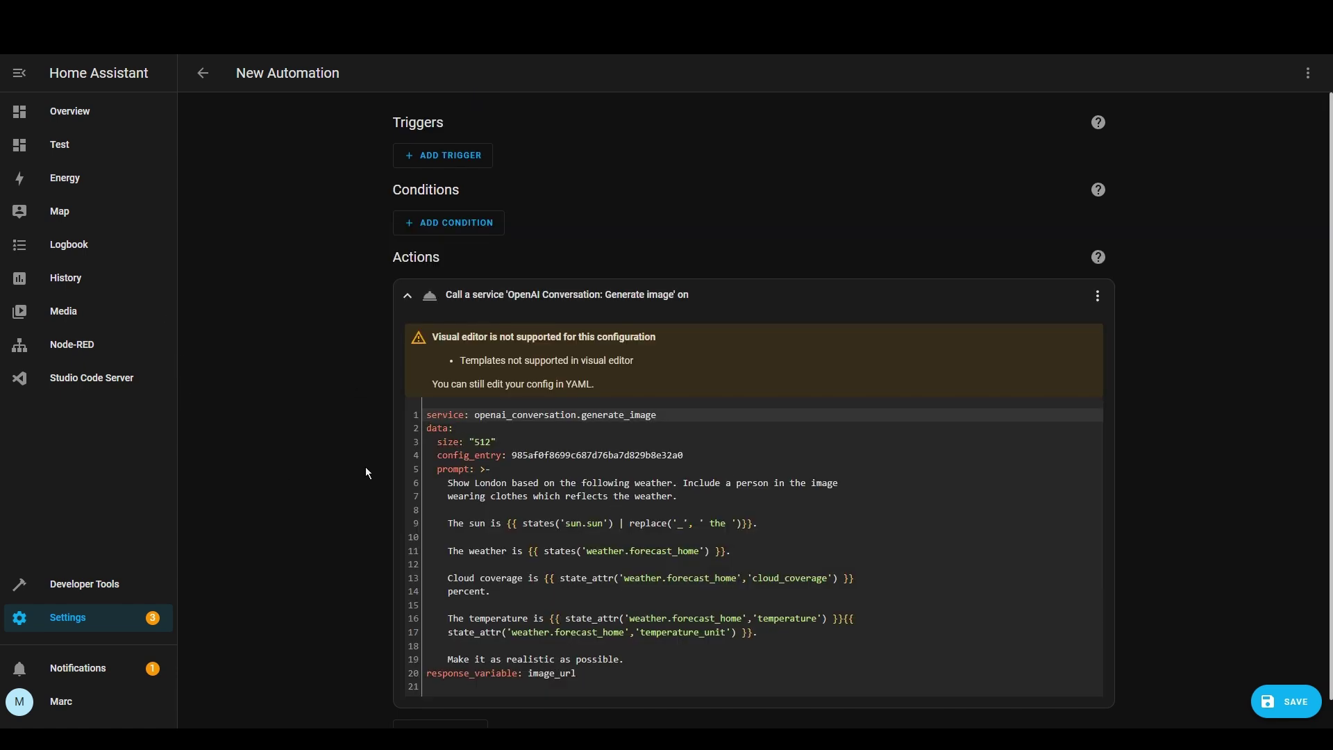
{"action": "scroll", "coordinate": [368, 473], "scroll_direction": "down", "scroll_amount": 1}
{"action": "left_click", "coordinate": [429, 455]}
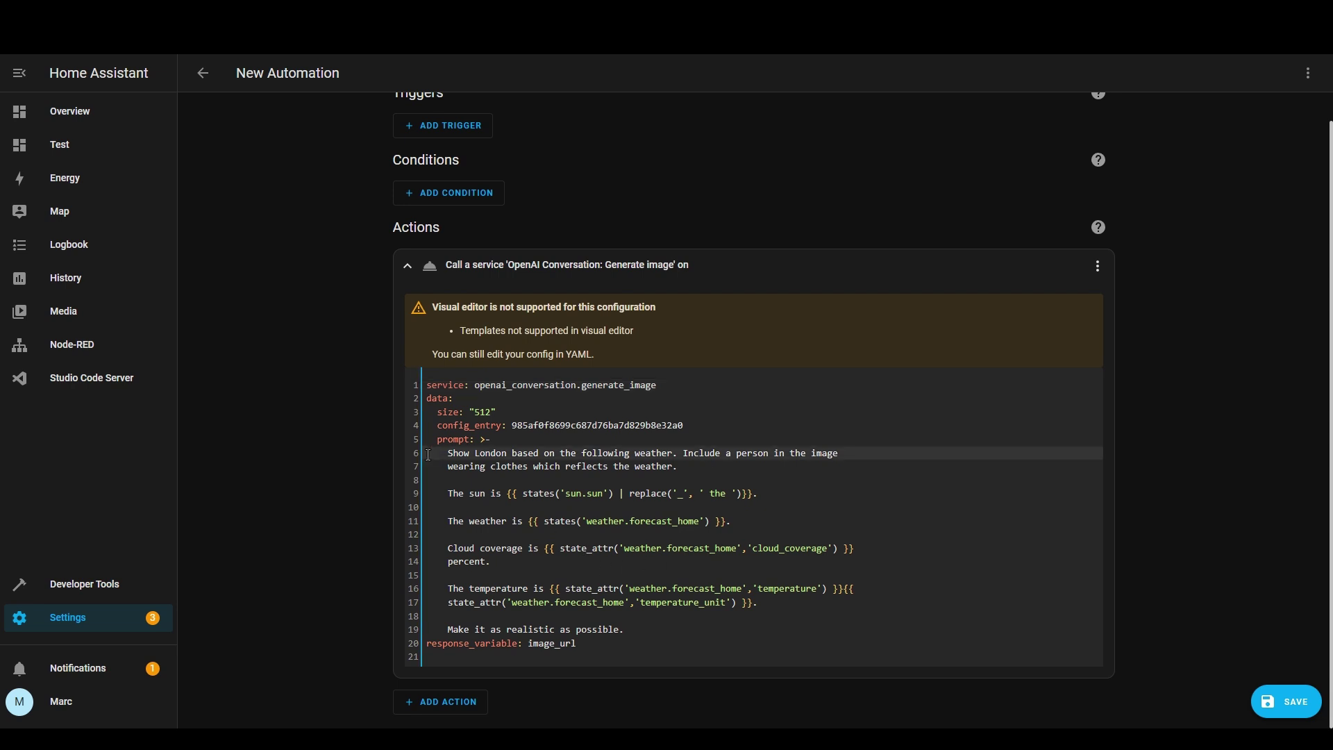
{"action": "left_click_drag", "start_coordinate": [429, 455], "coordinate": [590, 615]}
{"action": "left_click", "coordinate": [560, 614]}
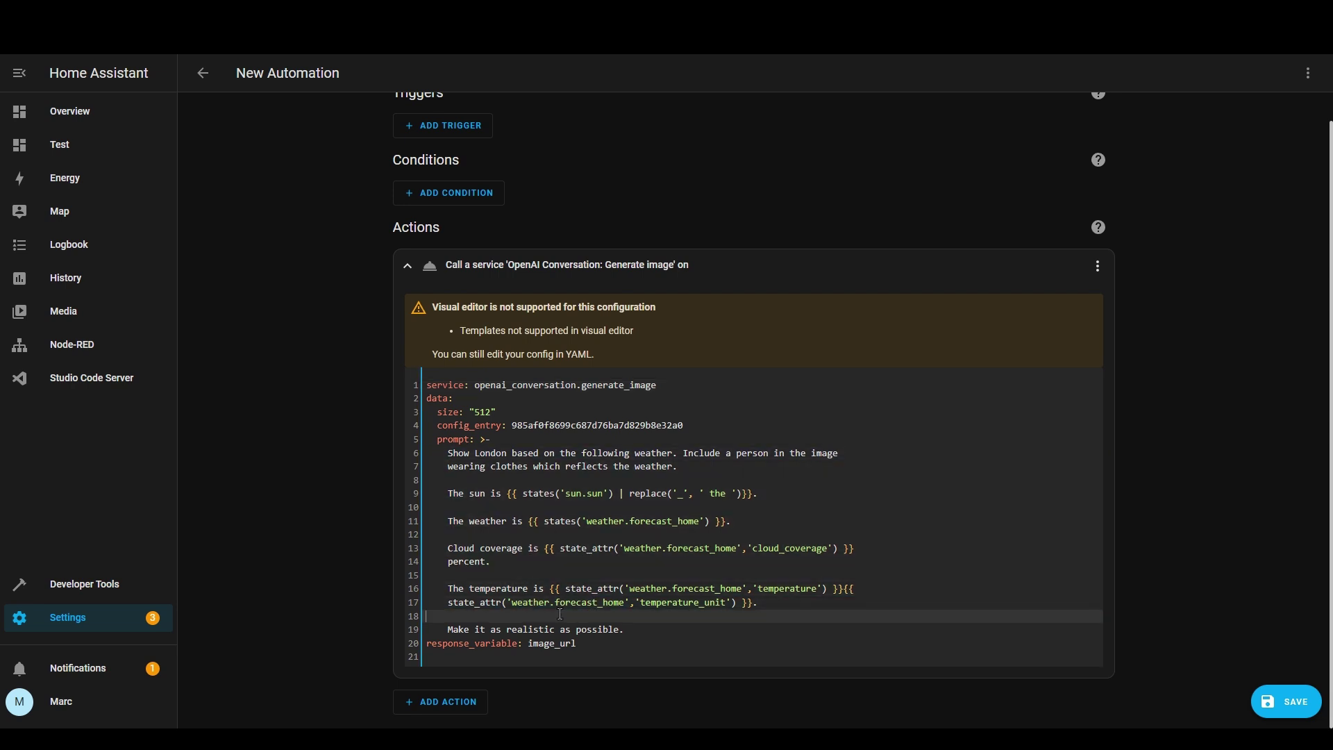
{"action": "left_click", "coordinate": [1097, 481]}
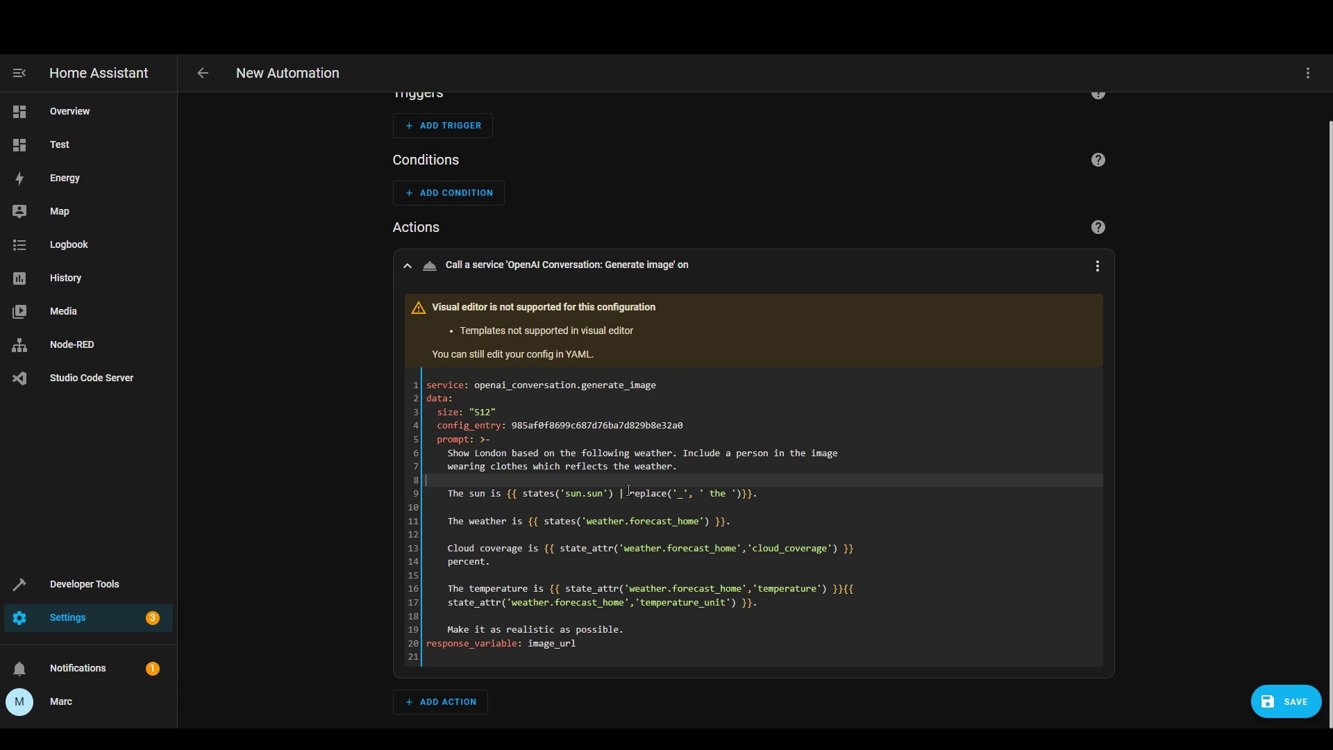
{"action": "left_click", "coordinate": [547, 644]}
{"action": "left_click", "coordinate": [575, 656]}
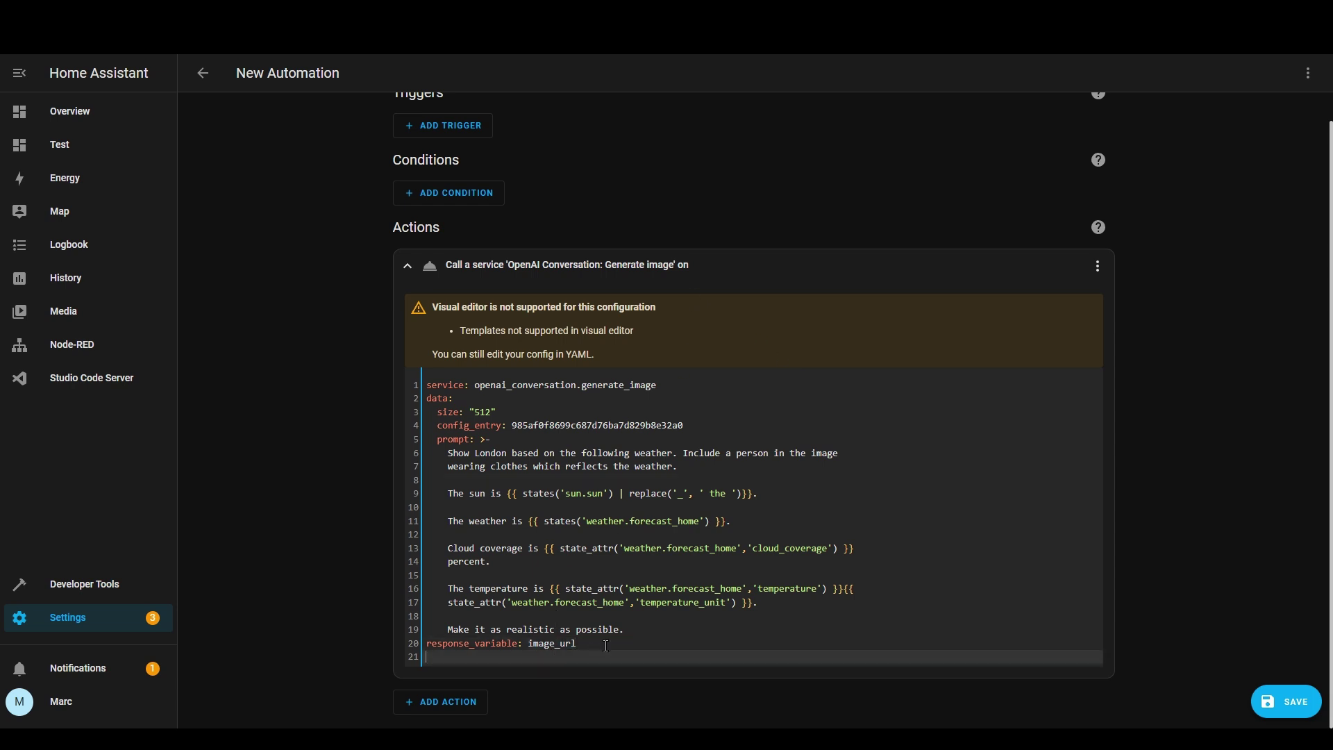
{"action": "left_click", "coordinate": [709, 274]}
Step: Add a Downloader: Download file action with filename weather.png and Overwrite enabled
{"action": "left_click", "coordinate": [458, 341]}
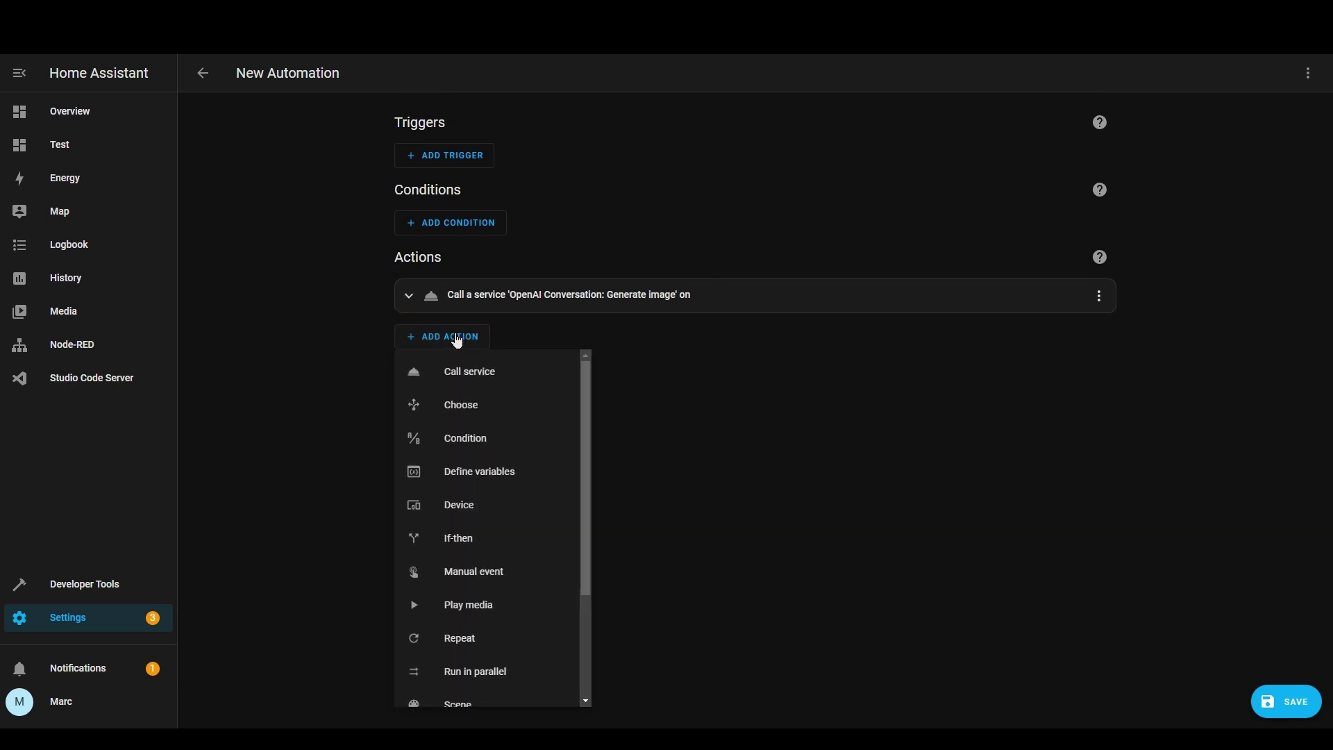
{"action": "left_click", "coordinate": [450, 371]}
{"action": "left_click", "coordinate": [457, 389]}
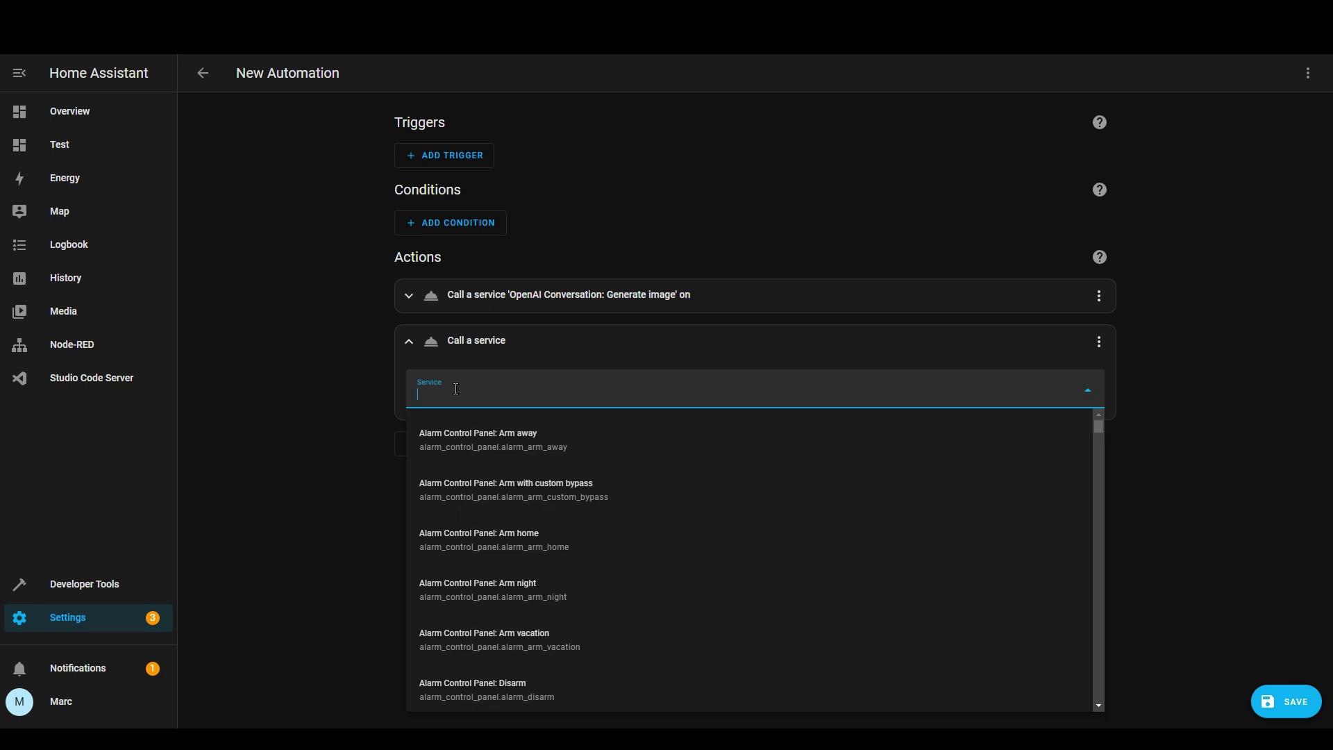
{"action": "type", "text": "down"}
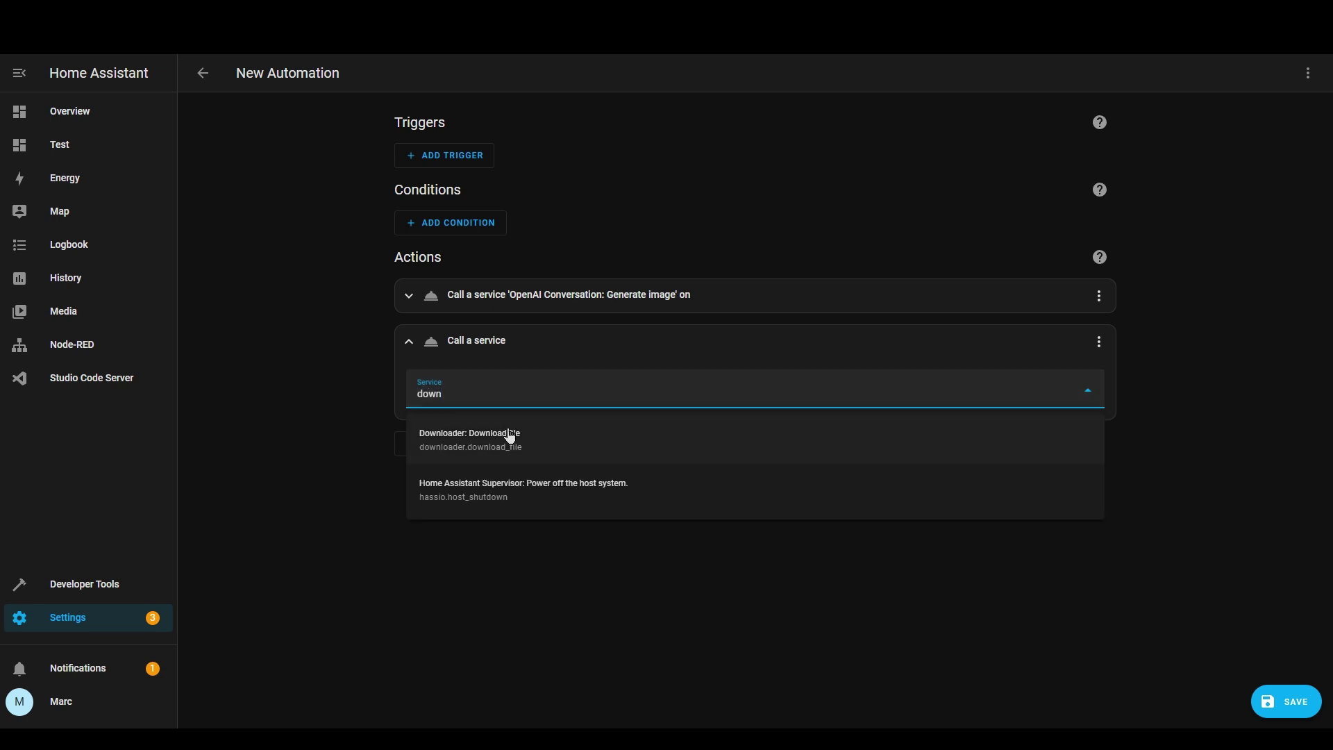
{"action": "left_click", "coordinate": [510, 437]}
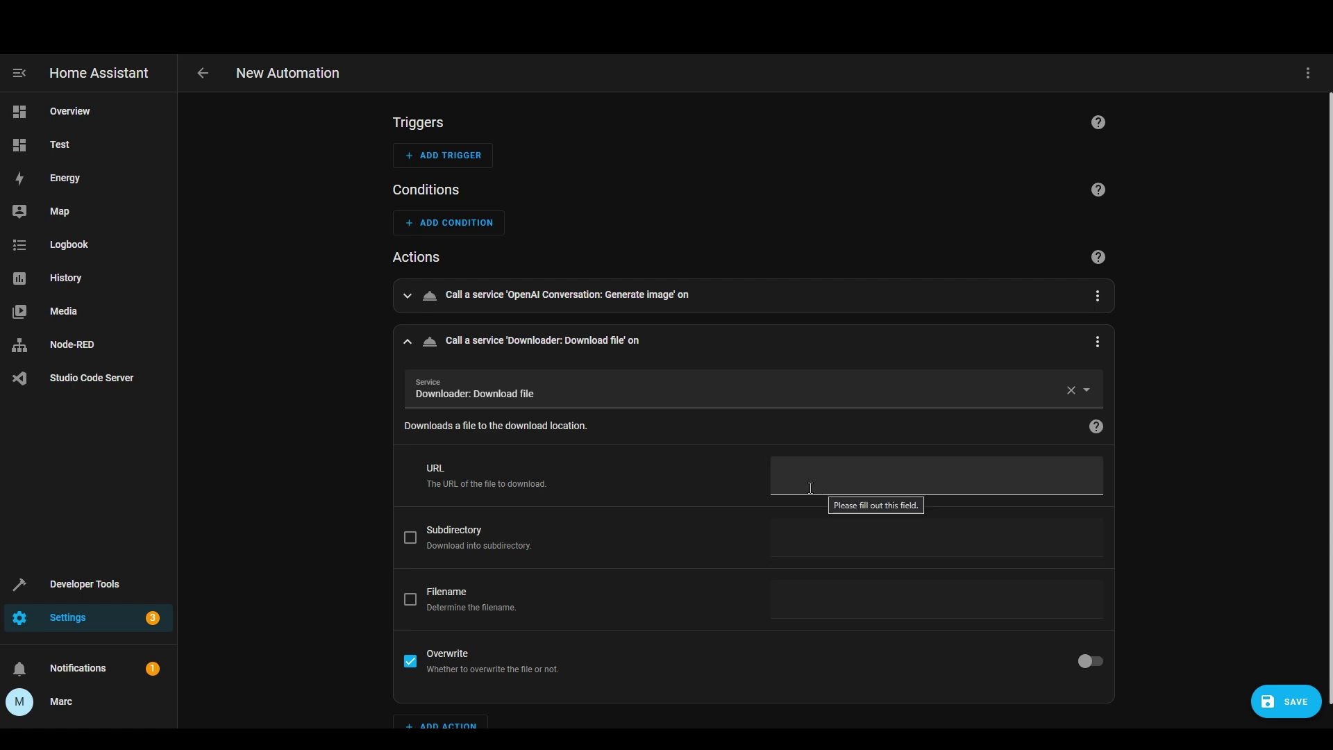
{"action": "left_click", "coordinate": [806, 487]}
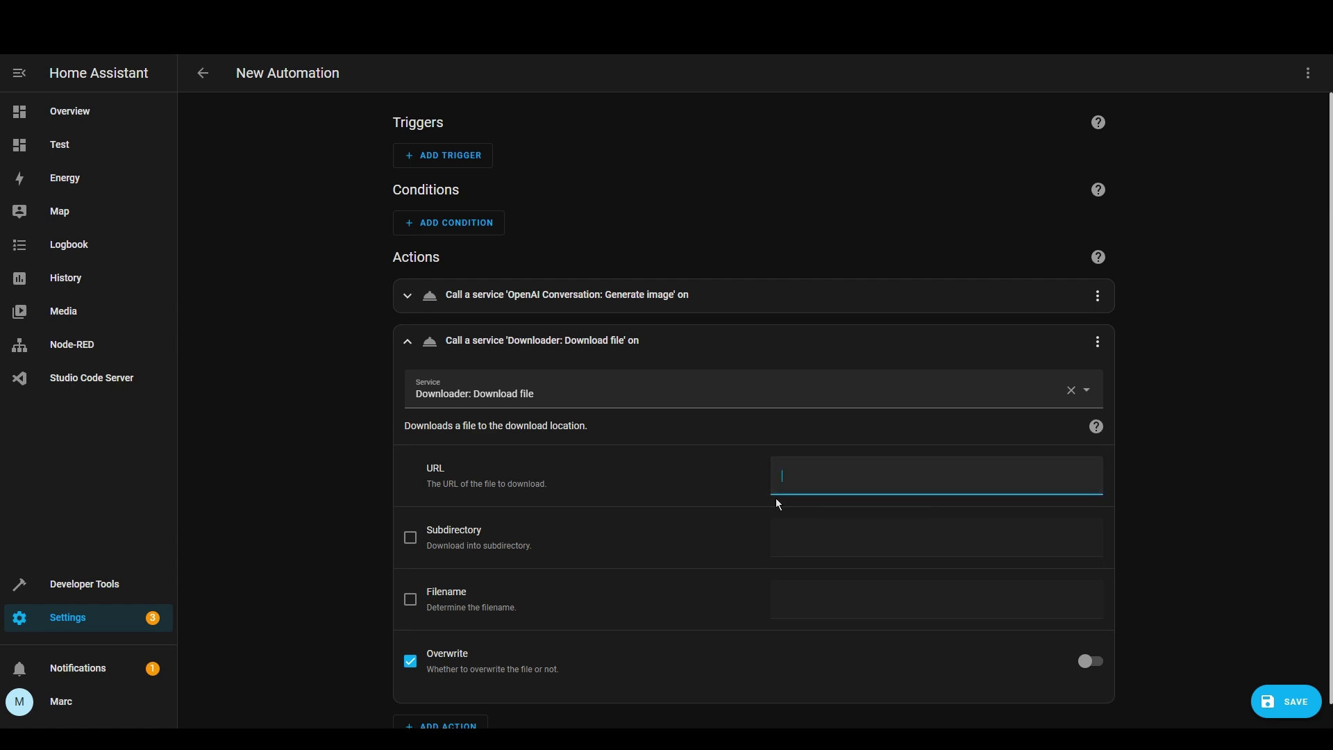
{"action": "left_click", "coordinate": [1211, 464]}
{"action": "left_click", "coordinate": [410, 600]}
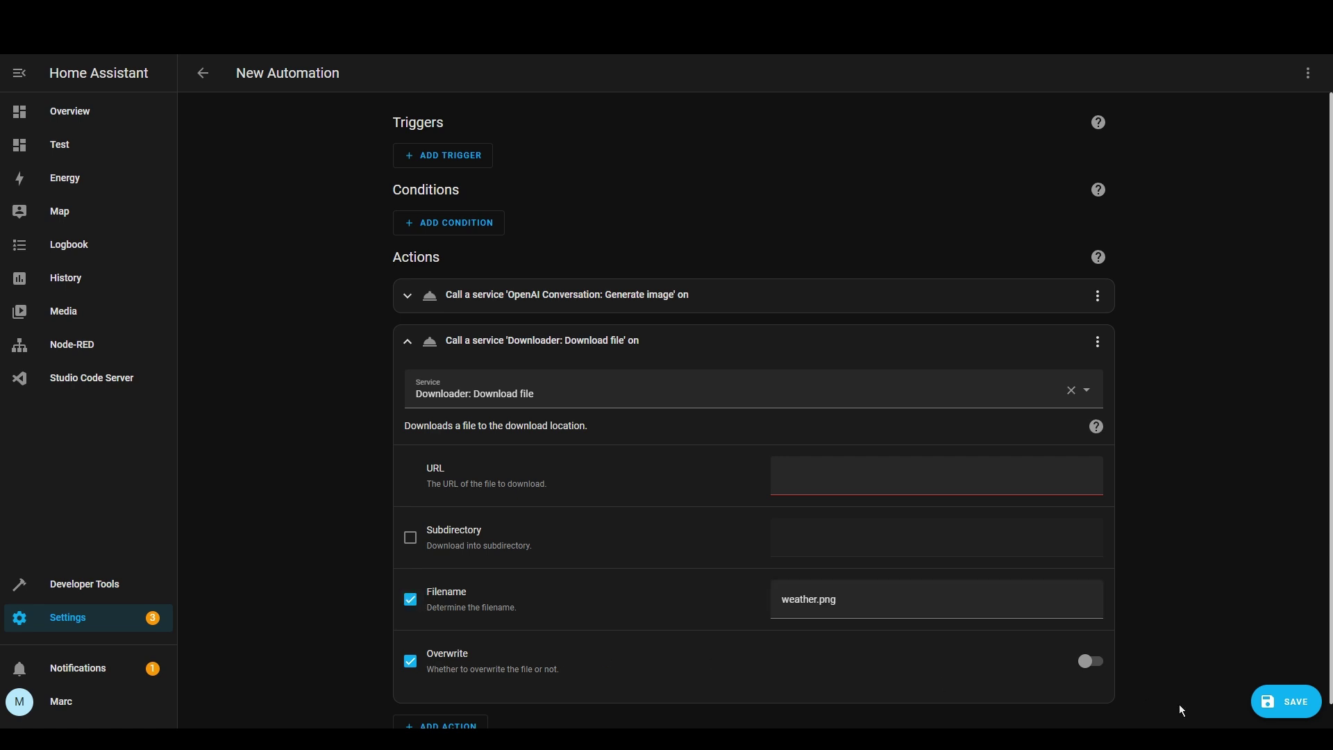
{"action": "left_click", "coordinate": [1096, 663]}
Step: Paste {{image_url.url}} as the download URL and save the automation as Weather Test 2
{"action": "left_click", "coordinate": [848, 487]}
{"action": "left_click", "coordinate": [801, 484]}
{"action": "type", "text": "{{image_url.url}}"}
{"action": "left_click", "coordinate": [584, 515]}
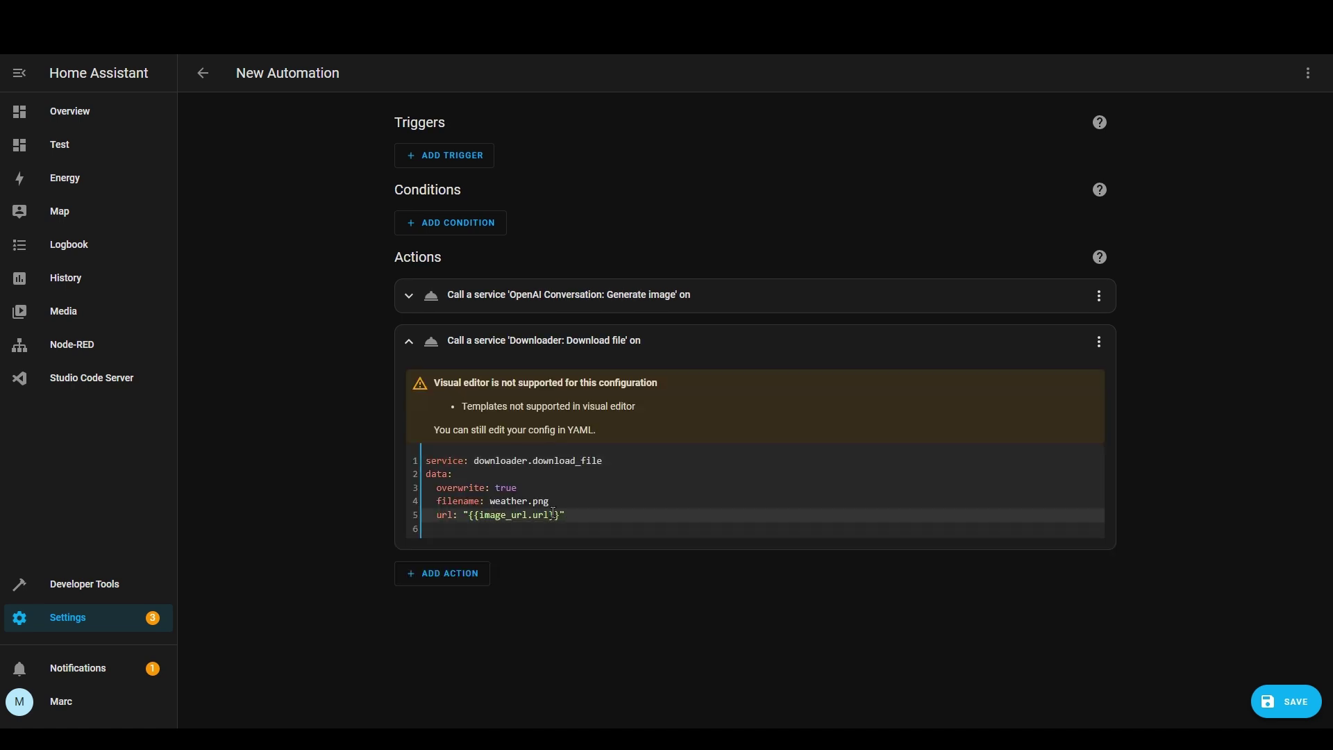
{"action": "left_click_drag", "start_coordinate": [564, 514], "coordinate": [471, 518]}
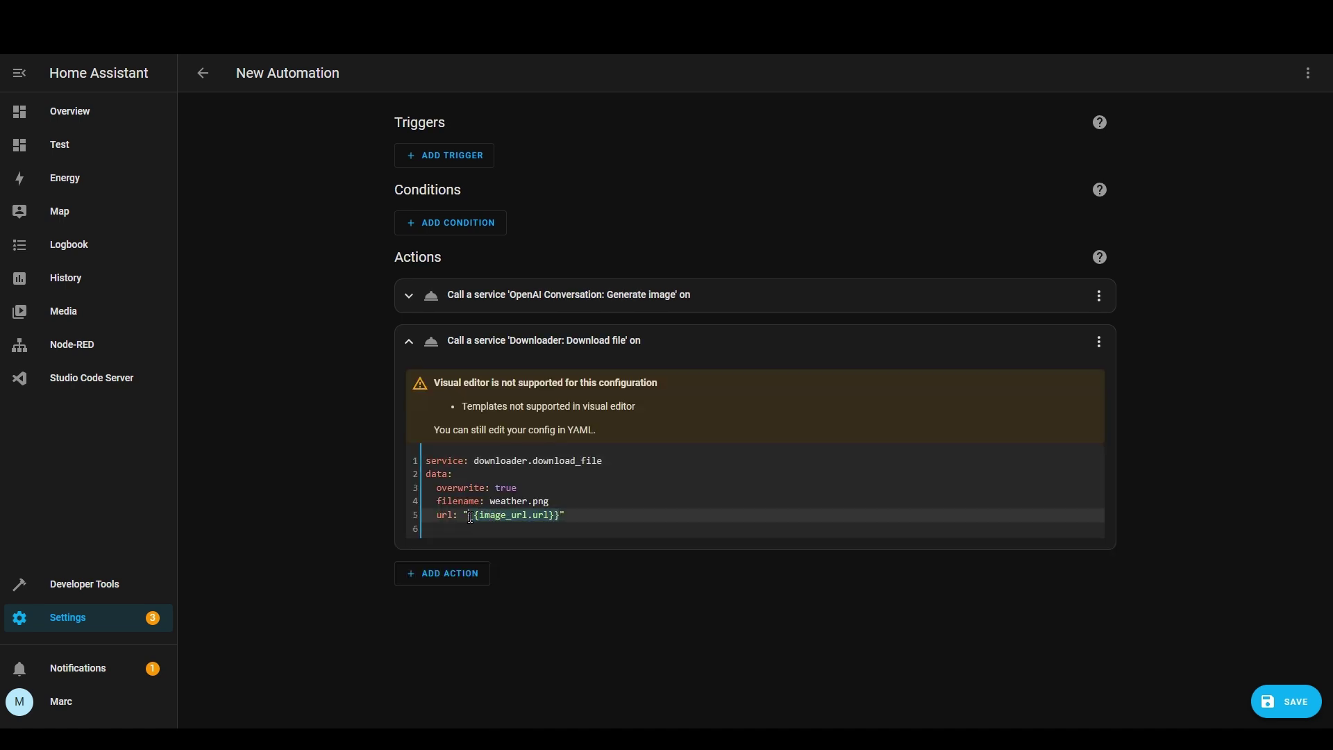
{"action": "left_click", "coordinate": [486, 341]}
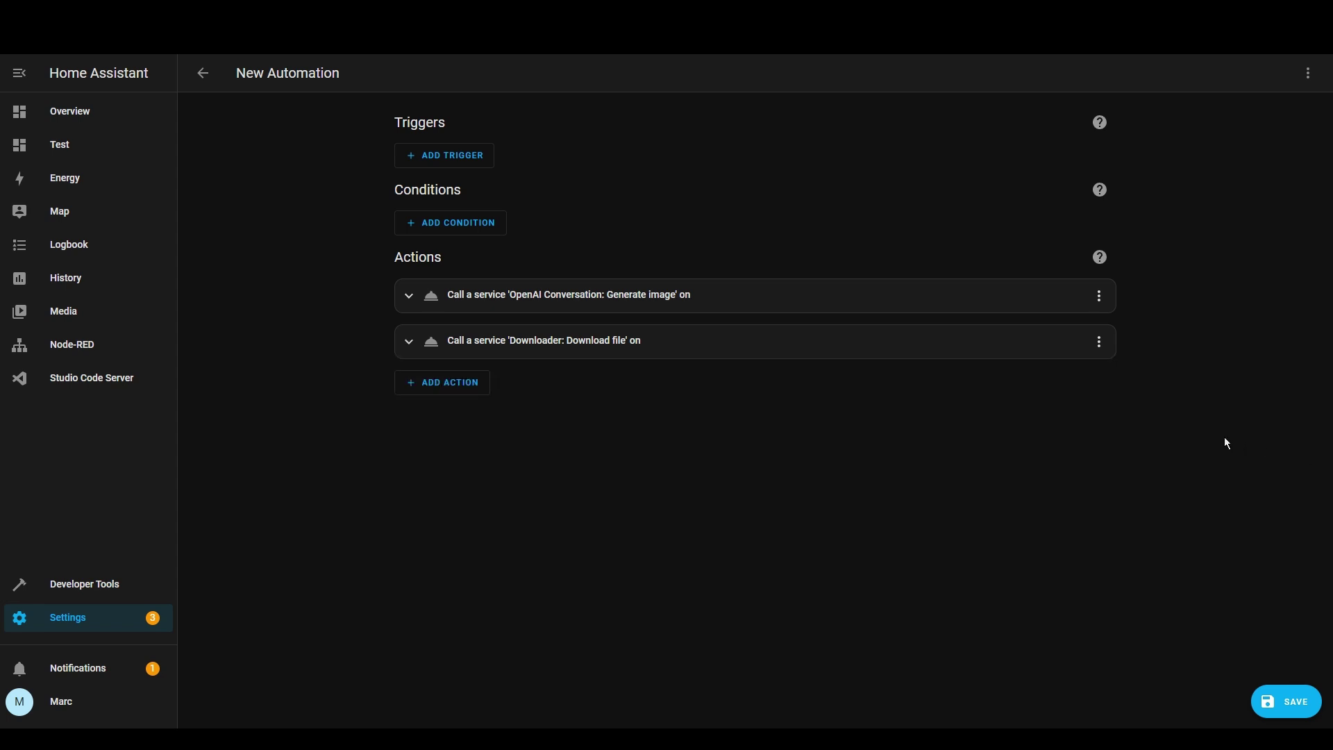
{"action": "left_click", "coordinate": [1278, 719]}
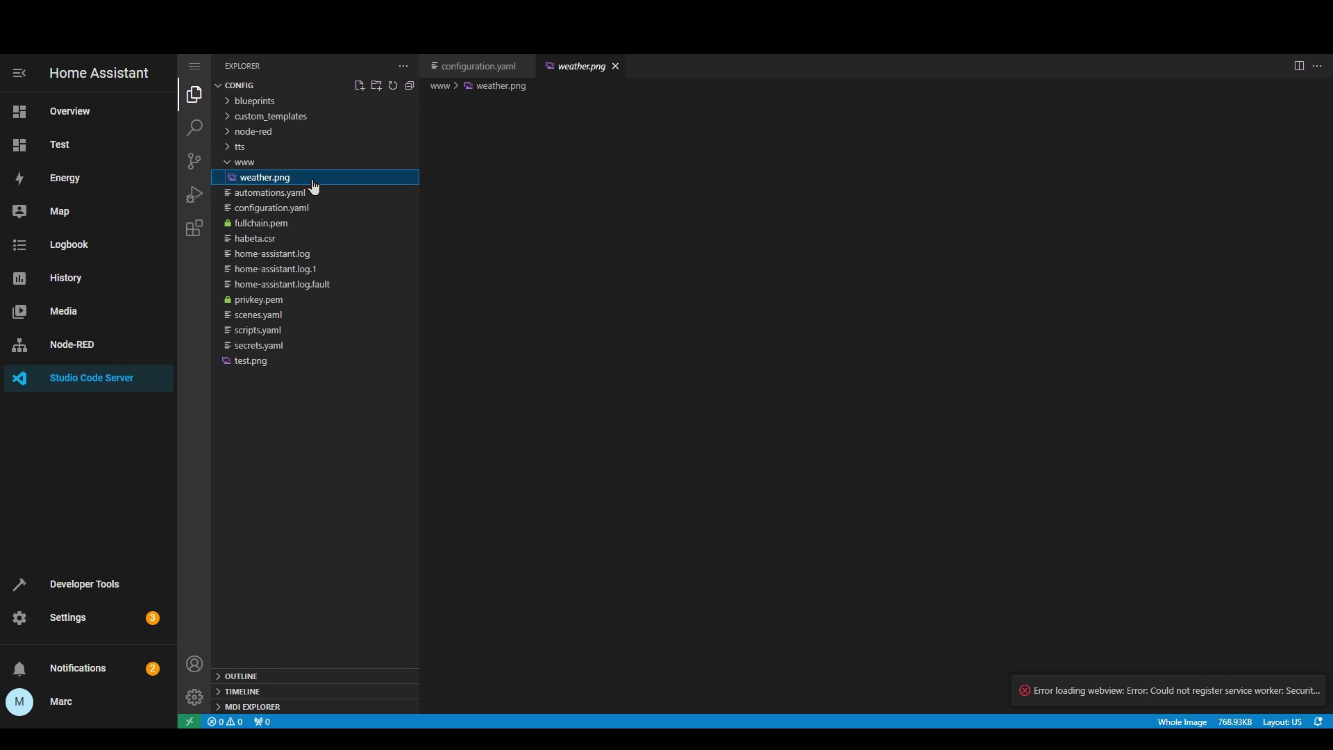
Step: Check weather.png in the www folder, then run the Weather Test 2 automation
{"action": "right_click", "coordinate": [315, 182]}
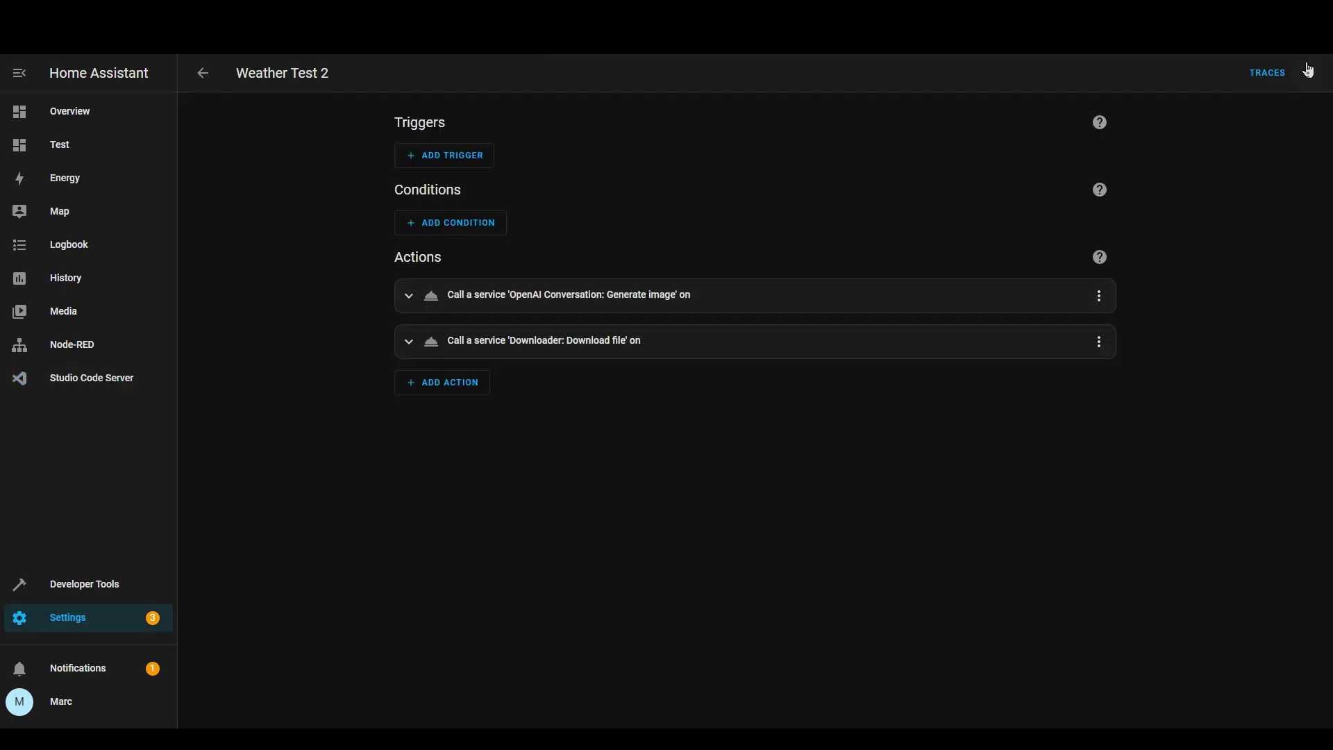
{"action": "left_click", "coordinate": [1310, 70]}
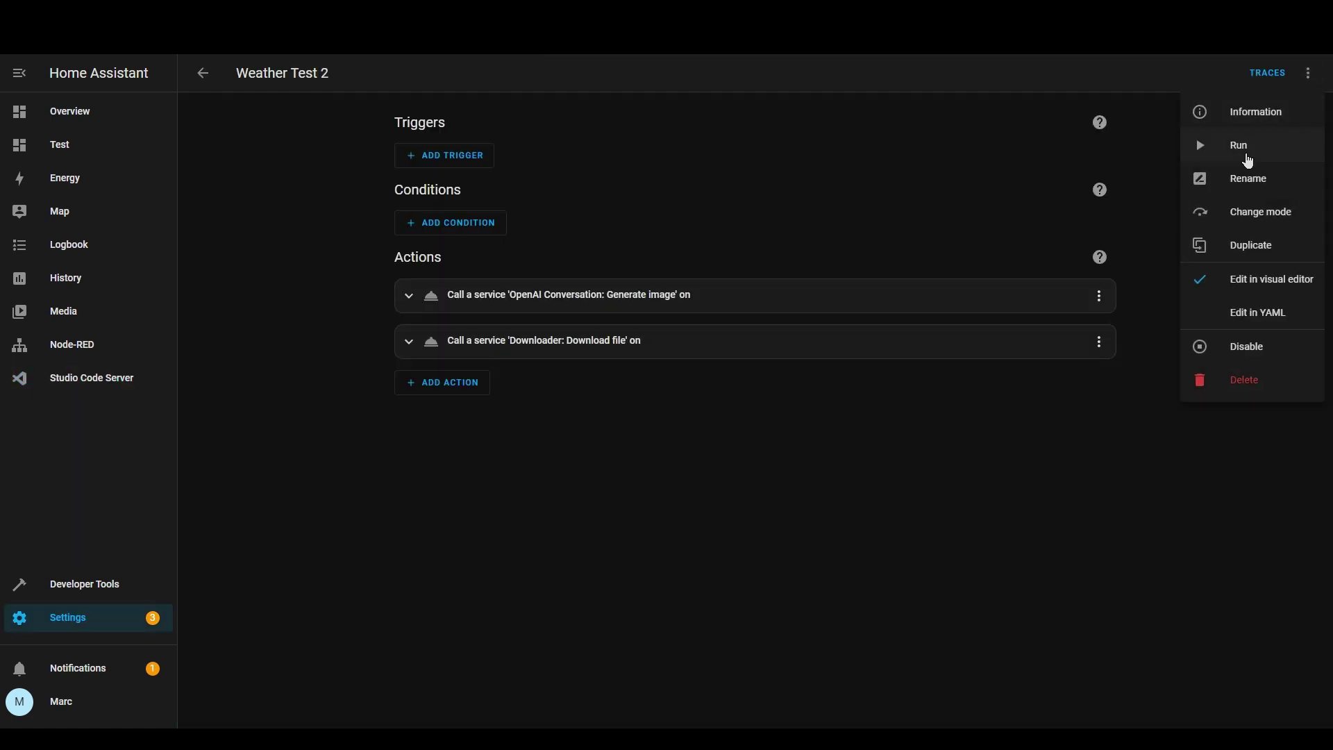
{"action": "left_click", "coordinate": [1222, 147]}
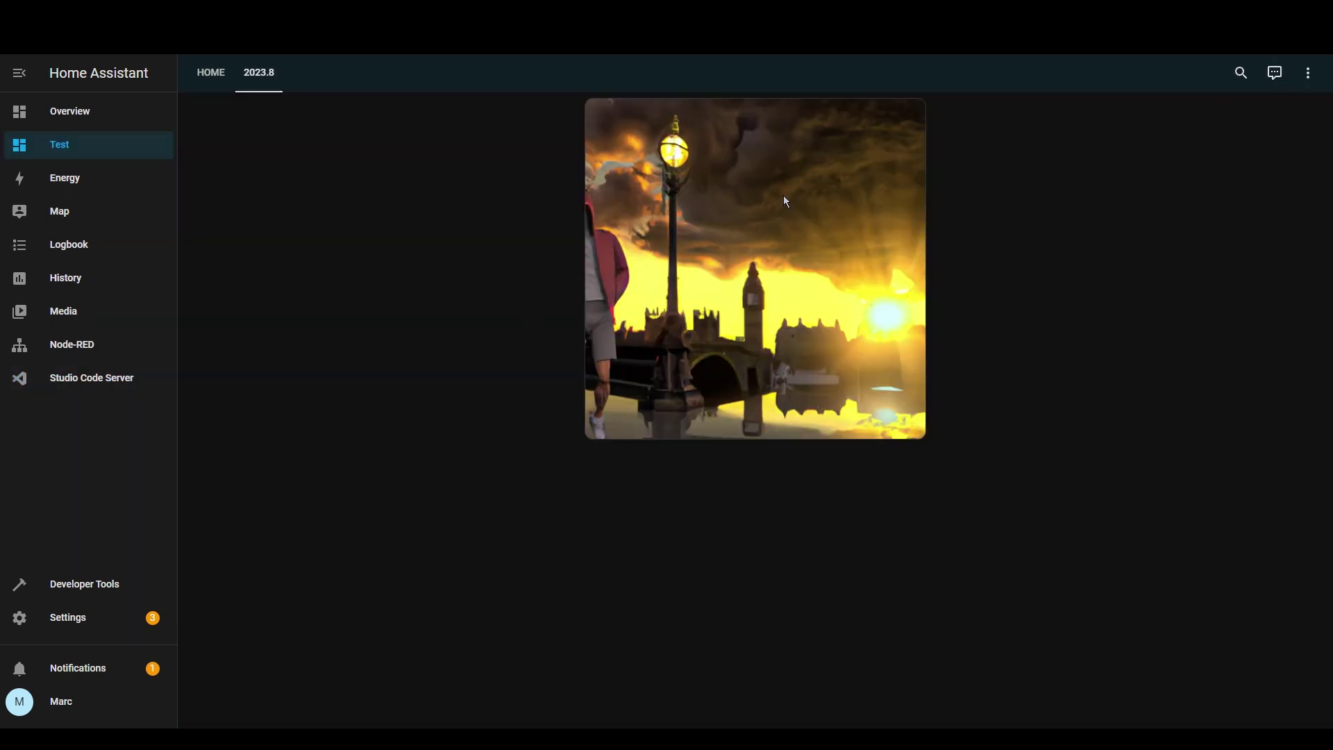
Step: Inspect the picture card's local image path and Default Action tap setting, then close its settings
{"action": "left_click", "coordinate": [1308, 72]}
{"action": "left_click", "coordinate": [1278, 111]}
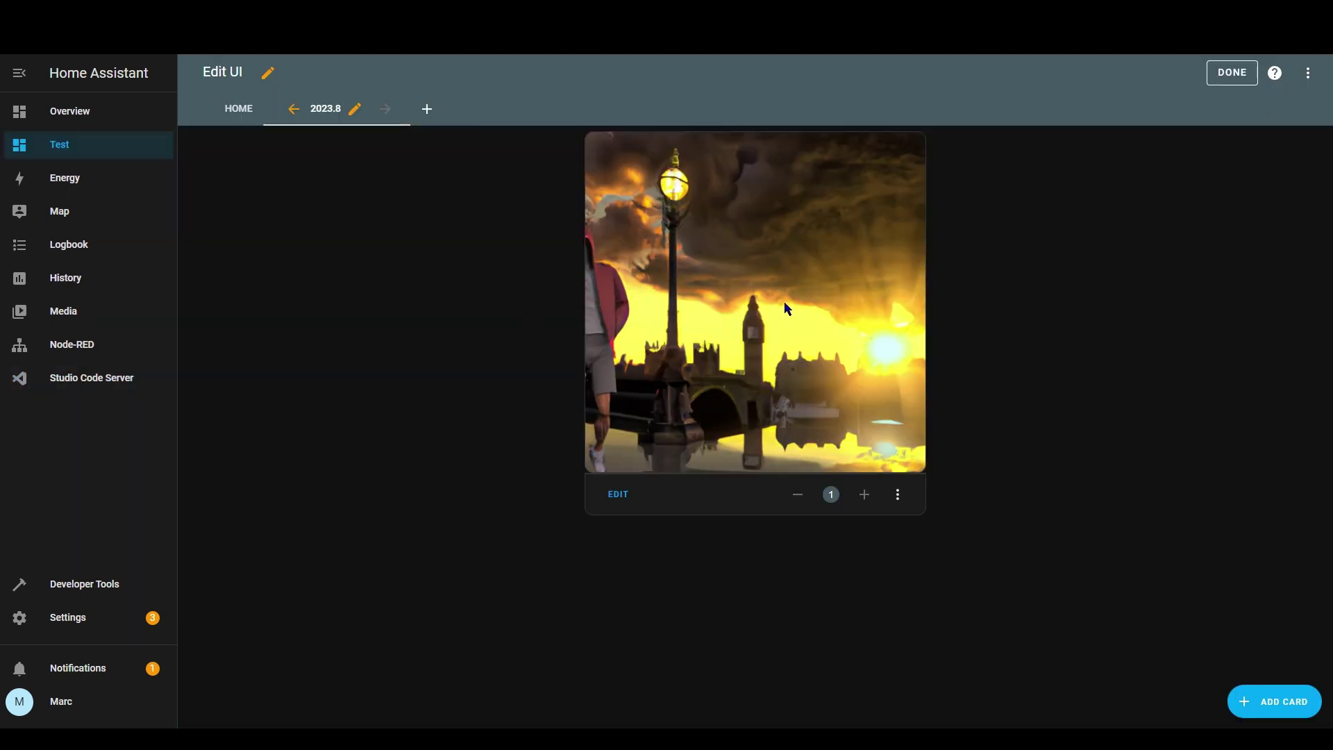
{"action": "left_click", "coordinate": [603, 489]}
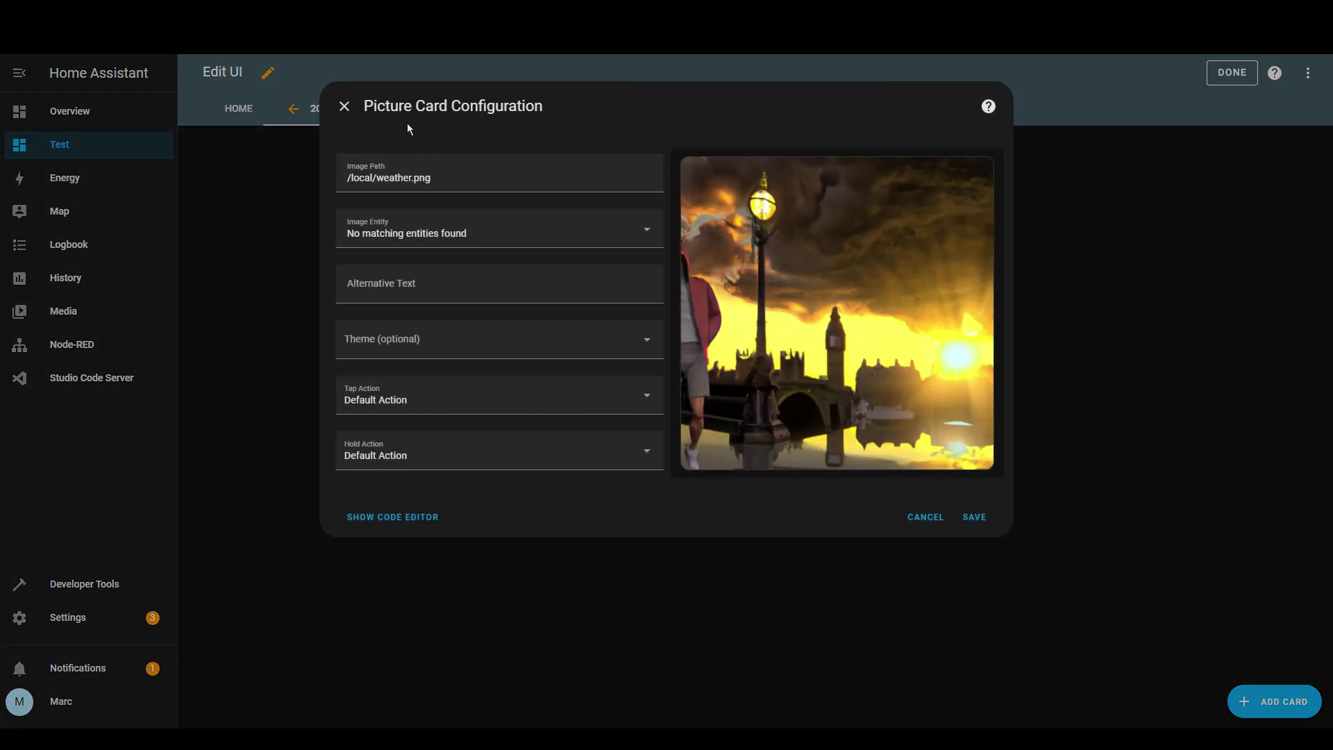
{"action": "double_click", "coordinate": [358, 178]}
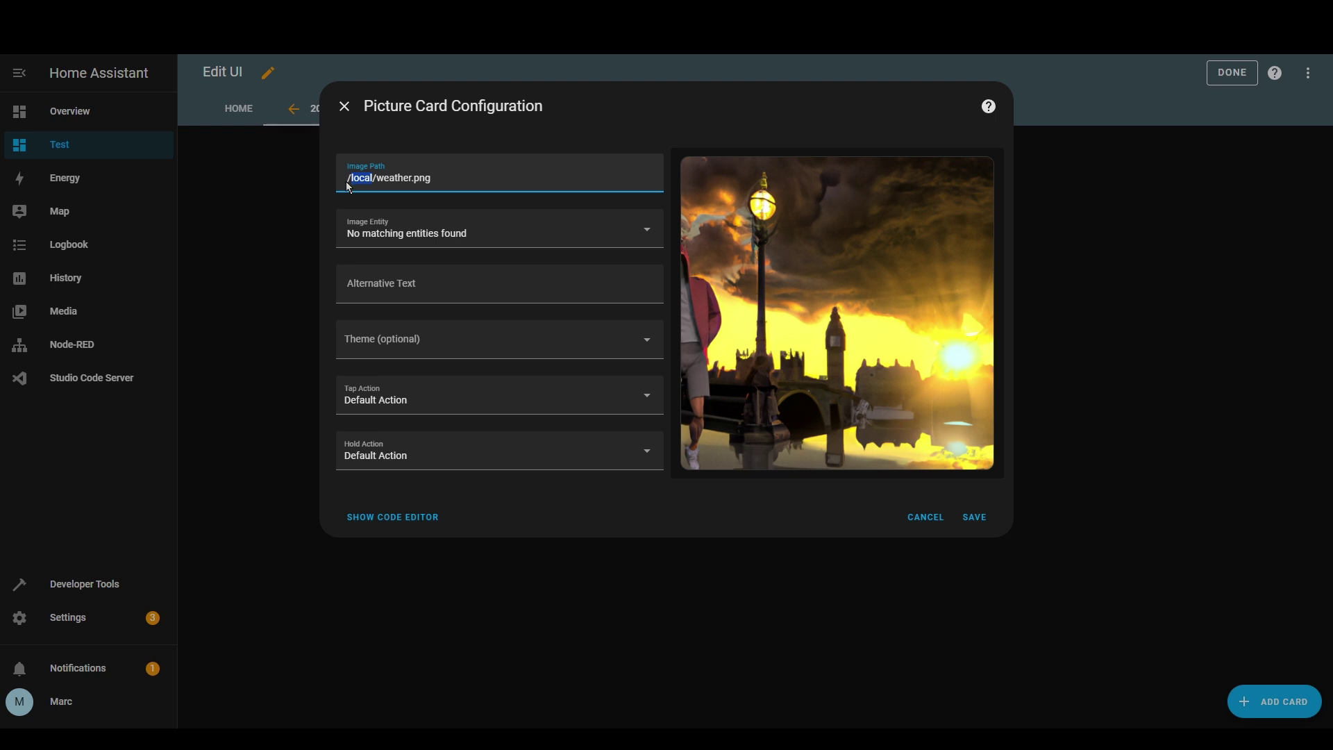
{"action": "left_click", "coordinate": [457, 177]}
{"action": "left_click", "coordinate": [425, 406]}
{"action": "left_click", "coordinate": [429, 406]}
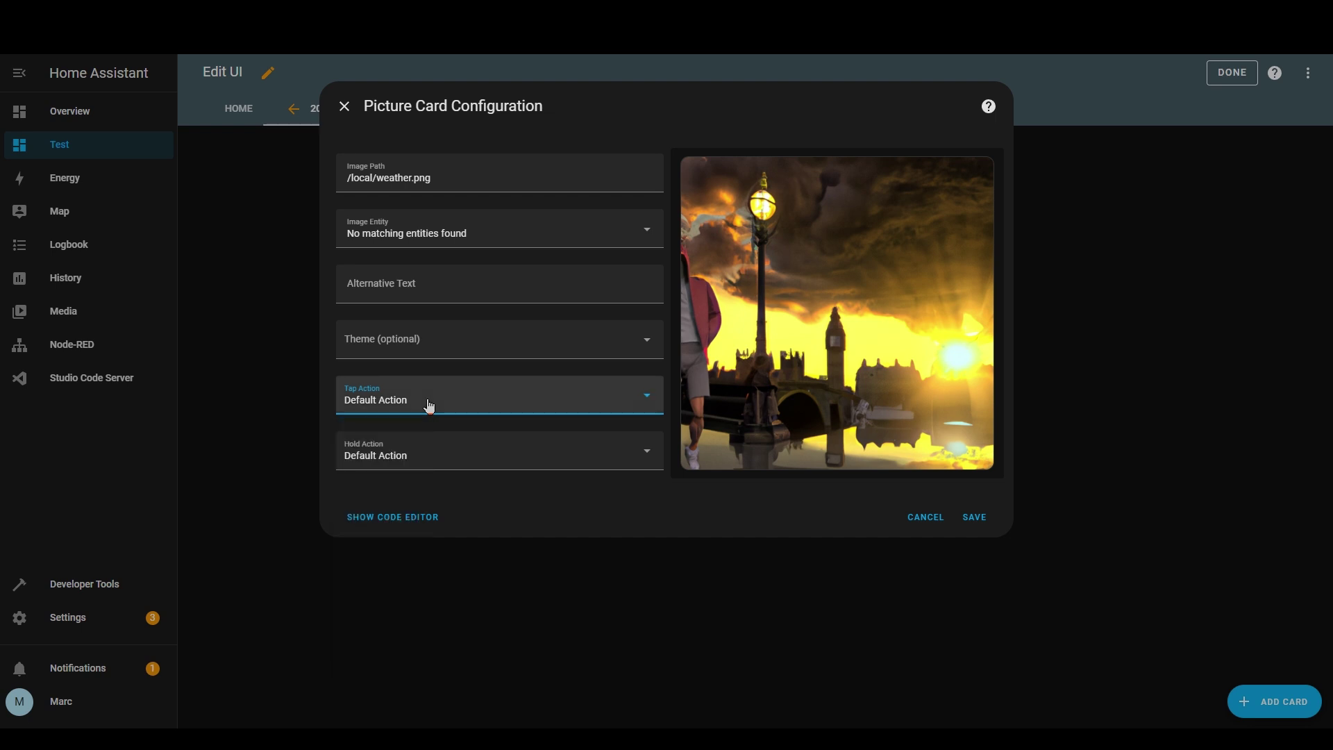
{"action": "left_click", "coordinate": [345, 108]}
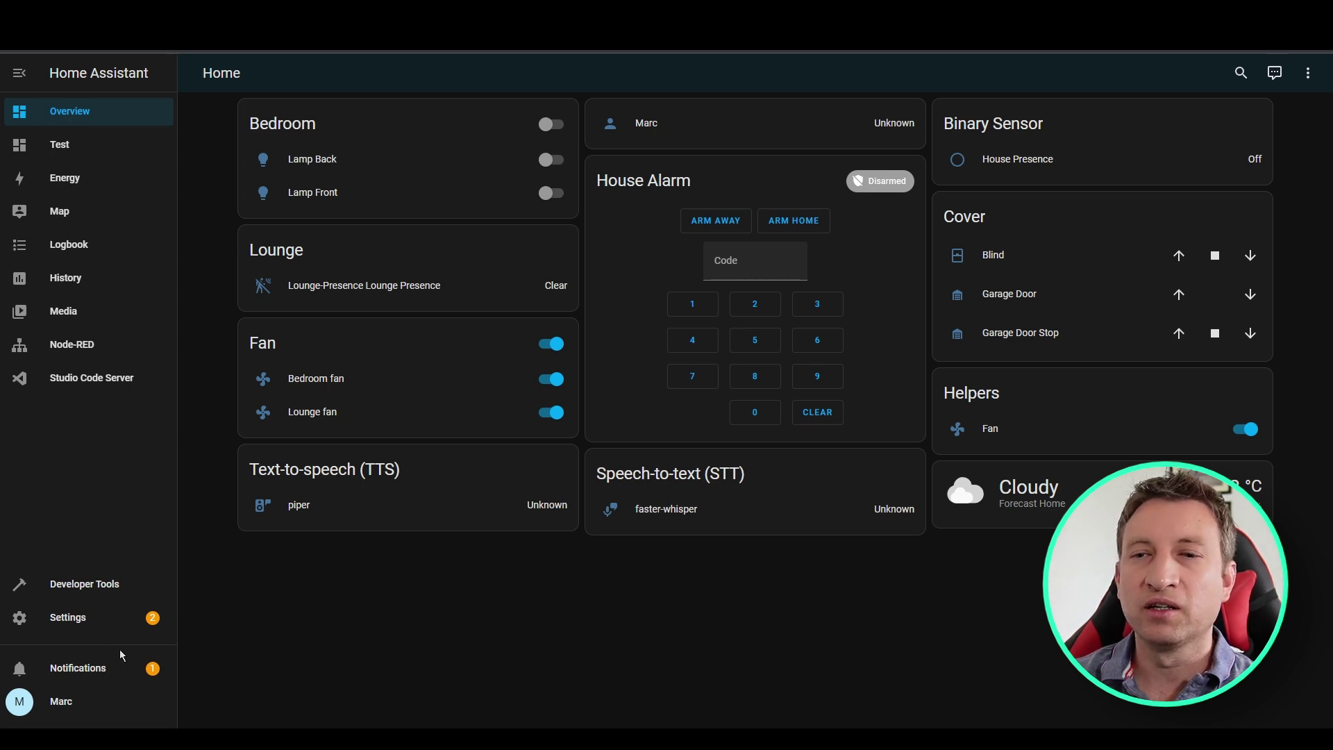
Step: Add a voice assistant named OpenAI using the OpenAI Conversation agent, then go back to Overview
{"action": "left_click", "coordinate": [112, 621]}
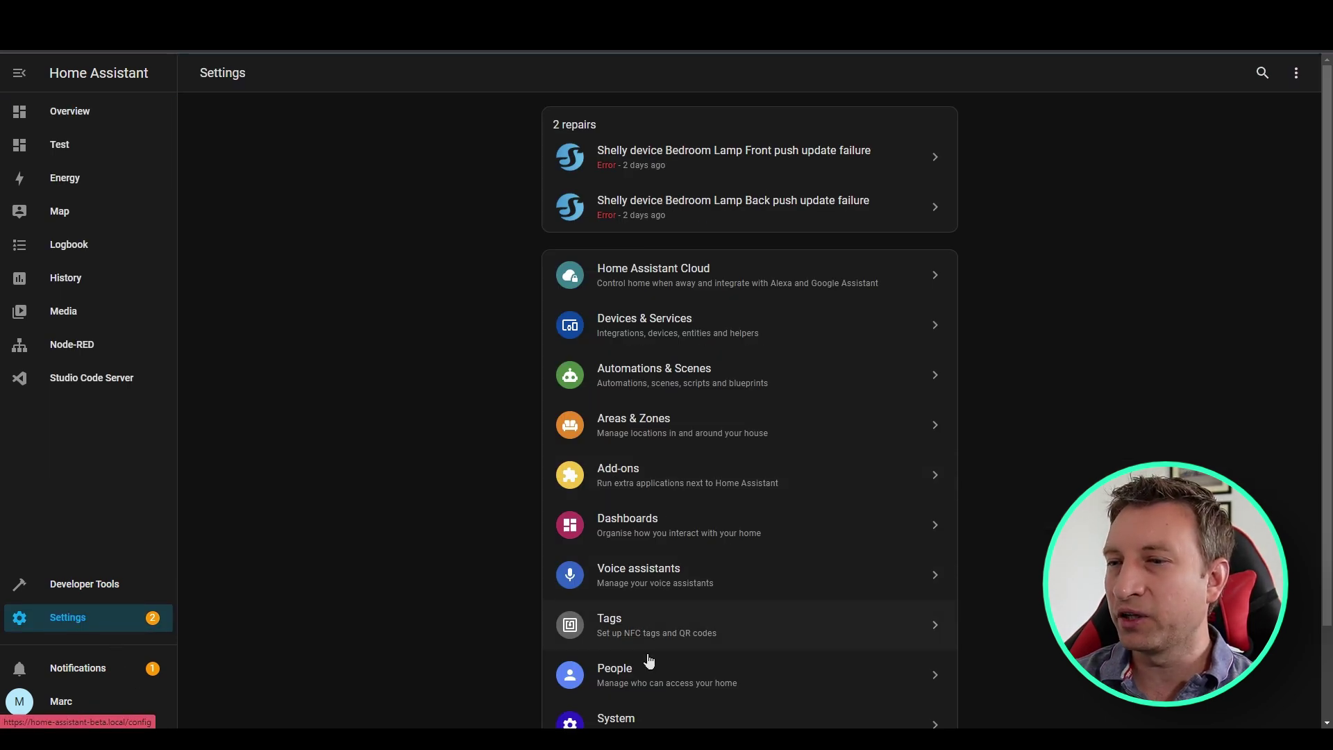
{"action": "left_click", "coordinate": [642, 563]}
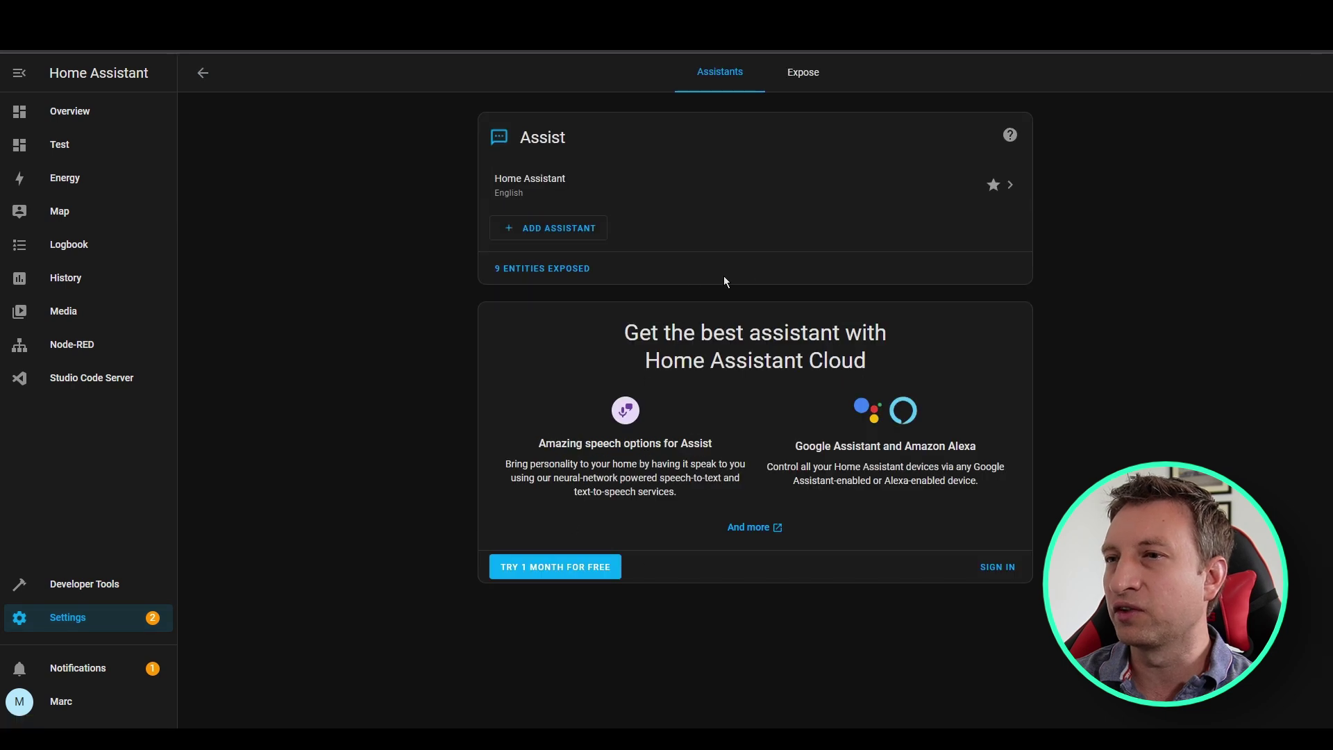
{"action": "left_click", "coordinate": [545, 228]}
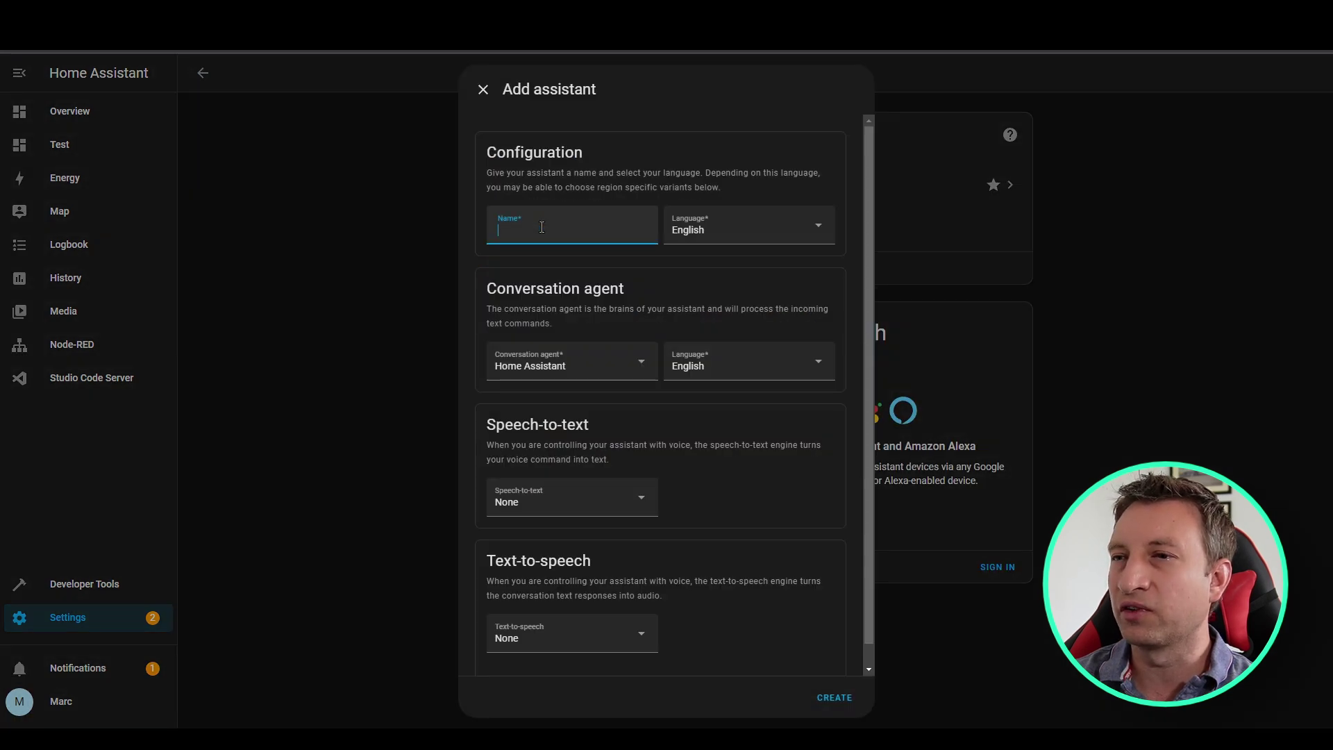
{"action": "type", "text": "OpenAI"}
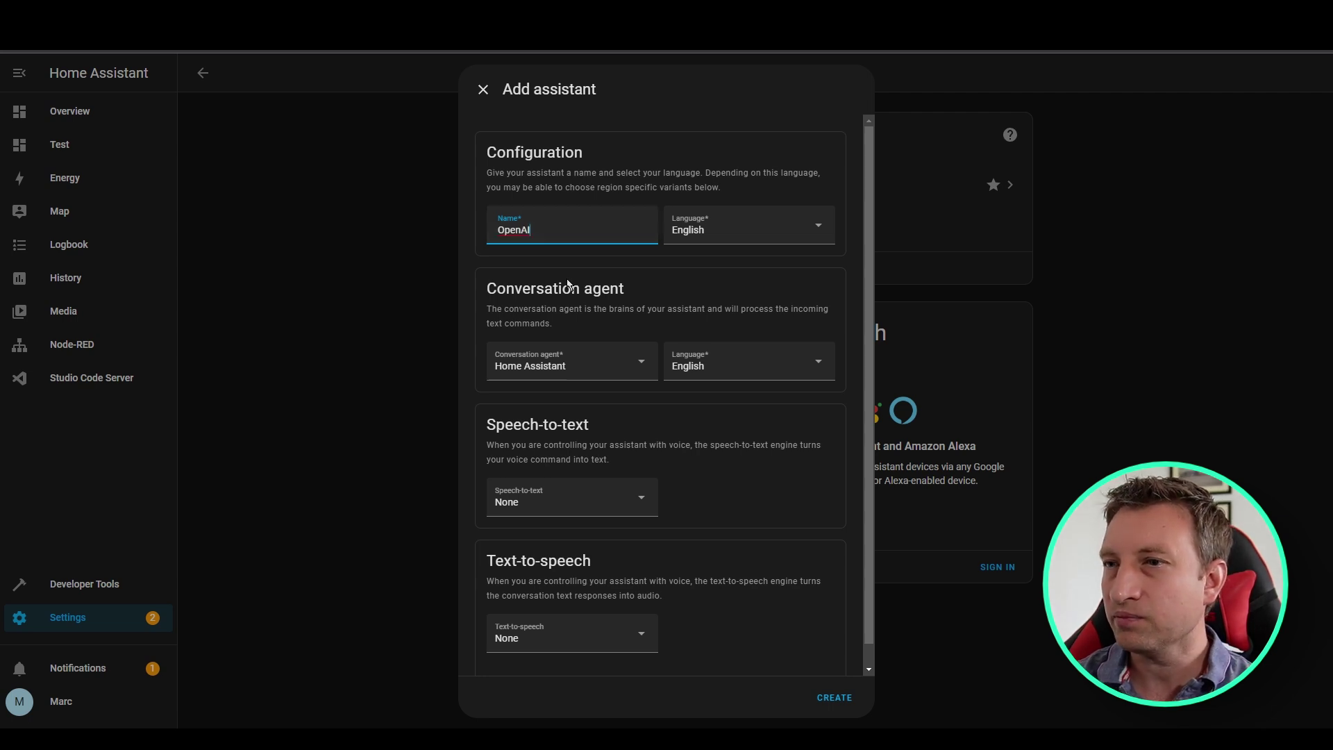
{"action": "left_click", "coordinate": [566, 370]}
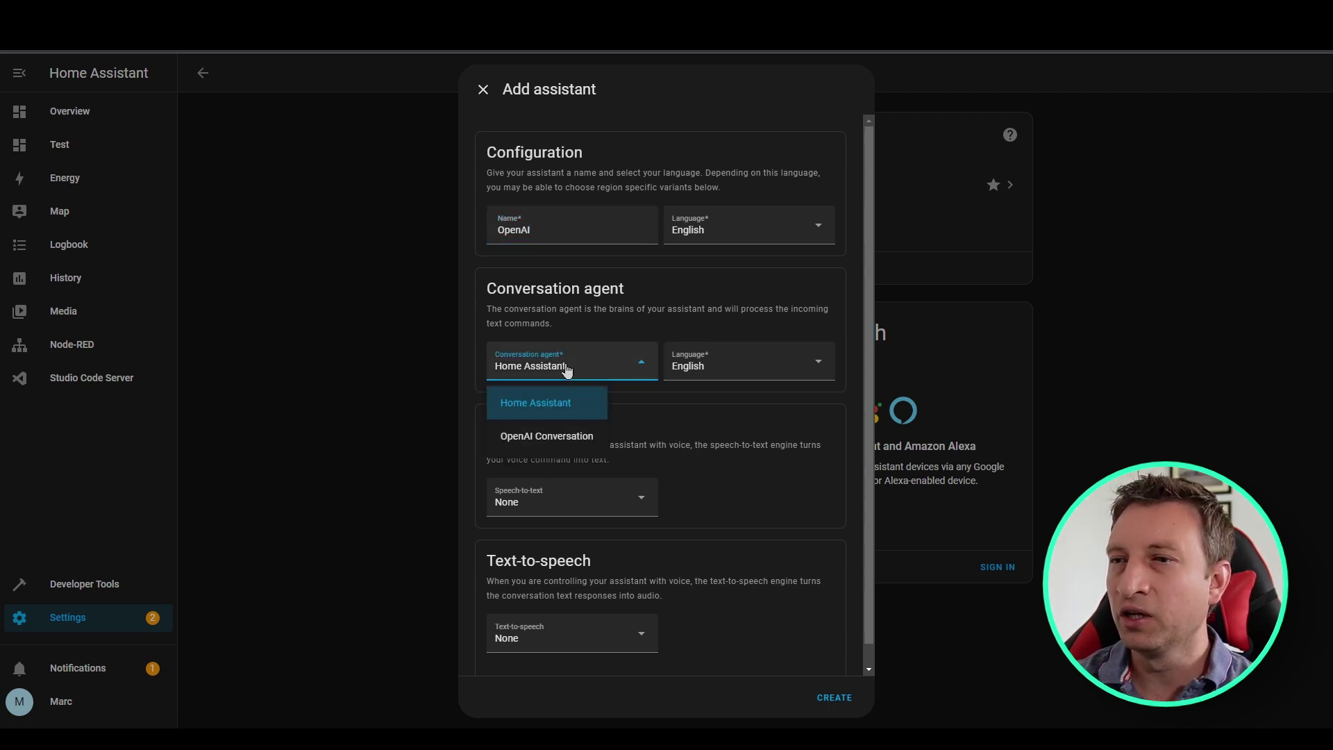
{"action": "left_click", "coordinate": [559, 437]}
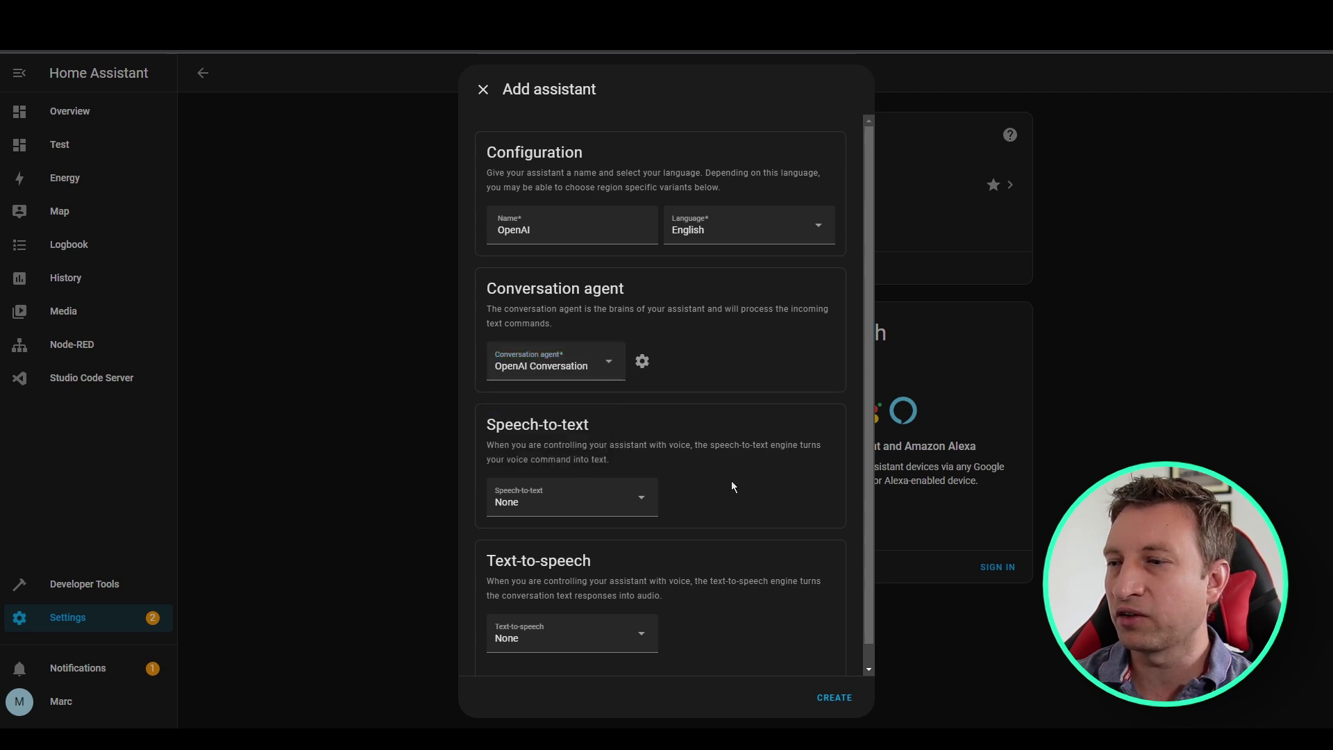
{"action": "left_click", "coordinate": [835, 699]}
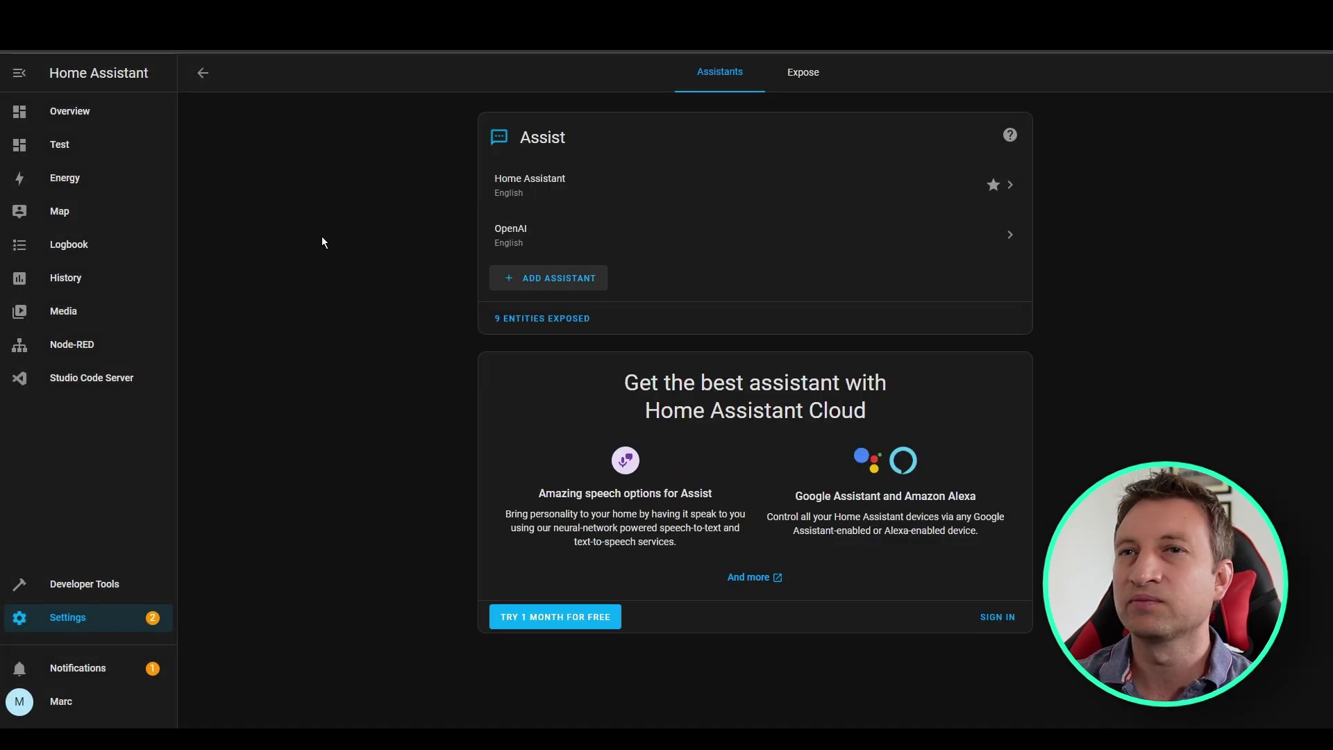
{"action": "left_click", "coordinate": [100, 112]}
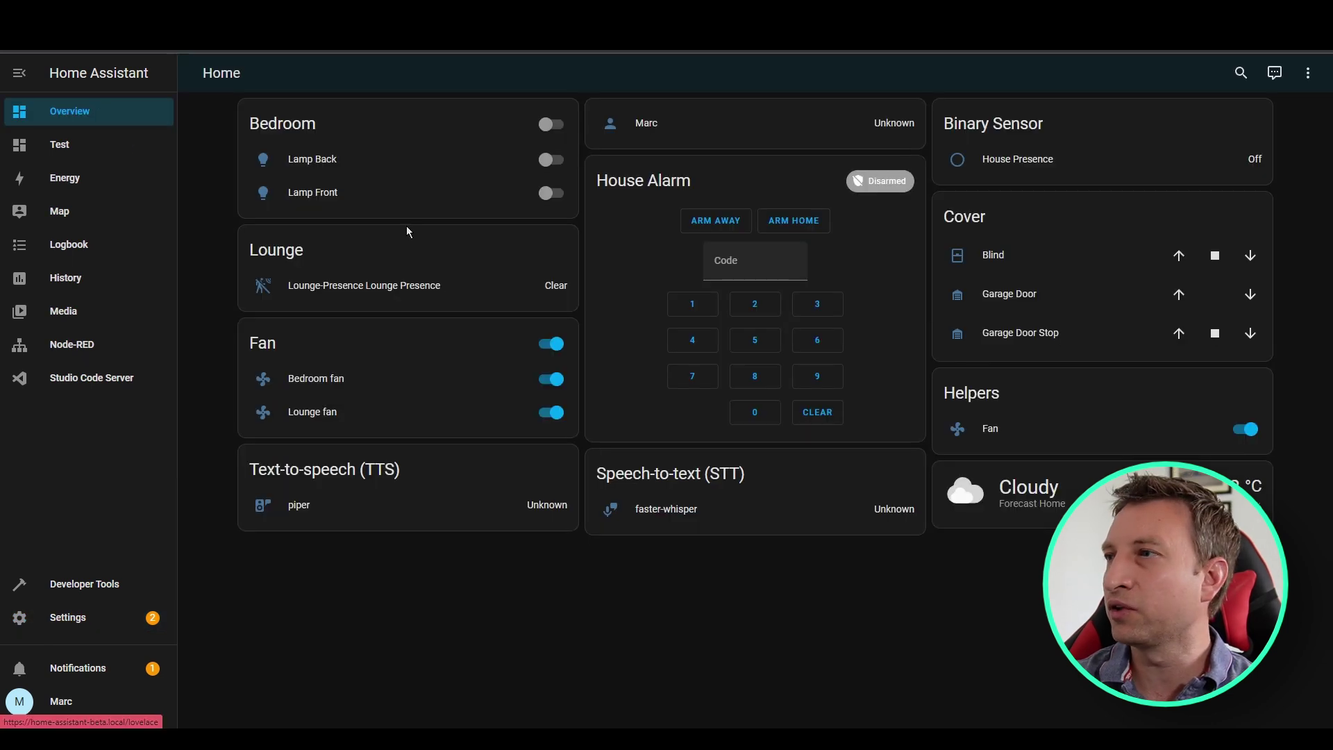
Step: Open the Assist dialog and switch the conversation to the OpenAI assistant
{"action": "left_click", "coordinate": [1276, 72]}
{"action": "left_click", "coordinate": [619, 535]}
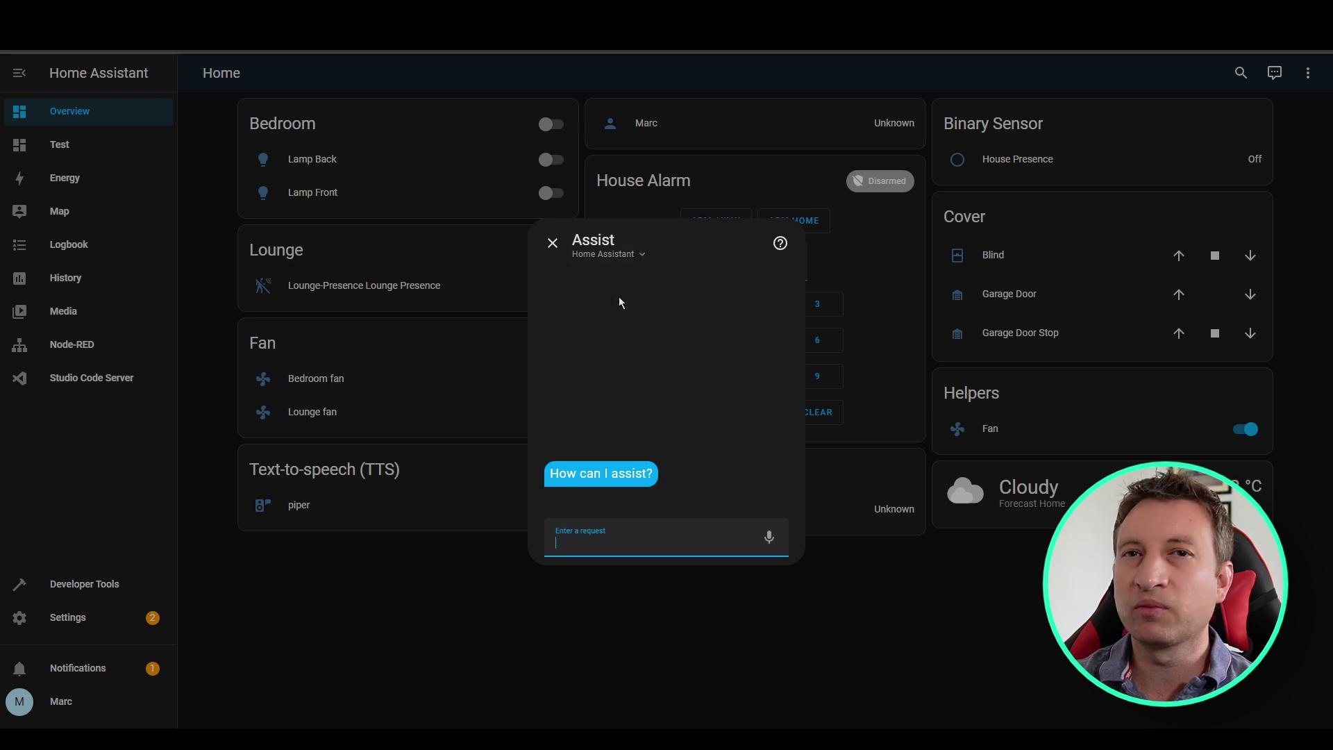
{"action": "left_click", "coordinate": [632, 256]}
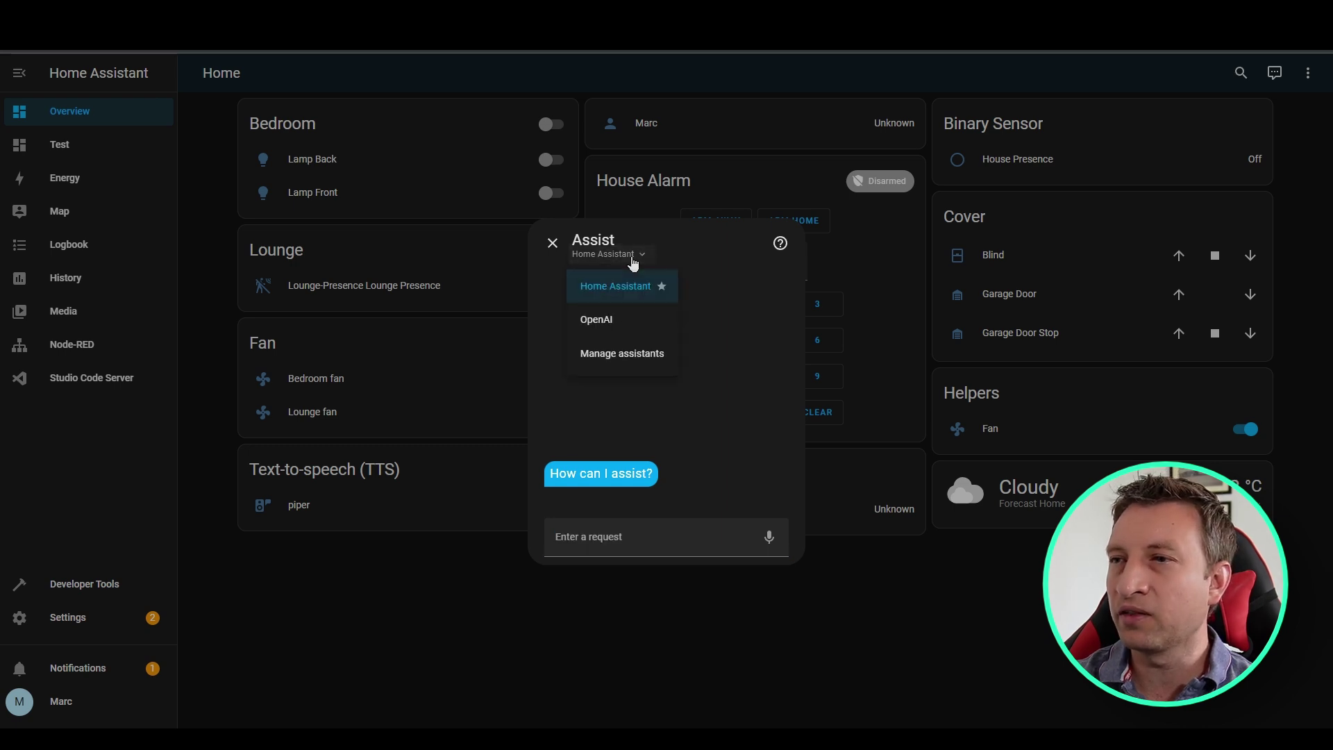
{"action": "left_click", "coordinate": [606, 322]}
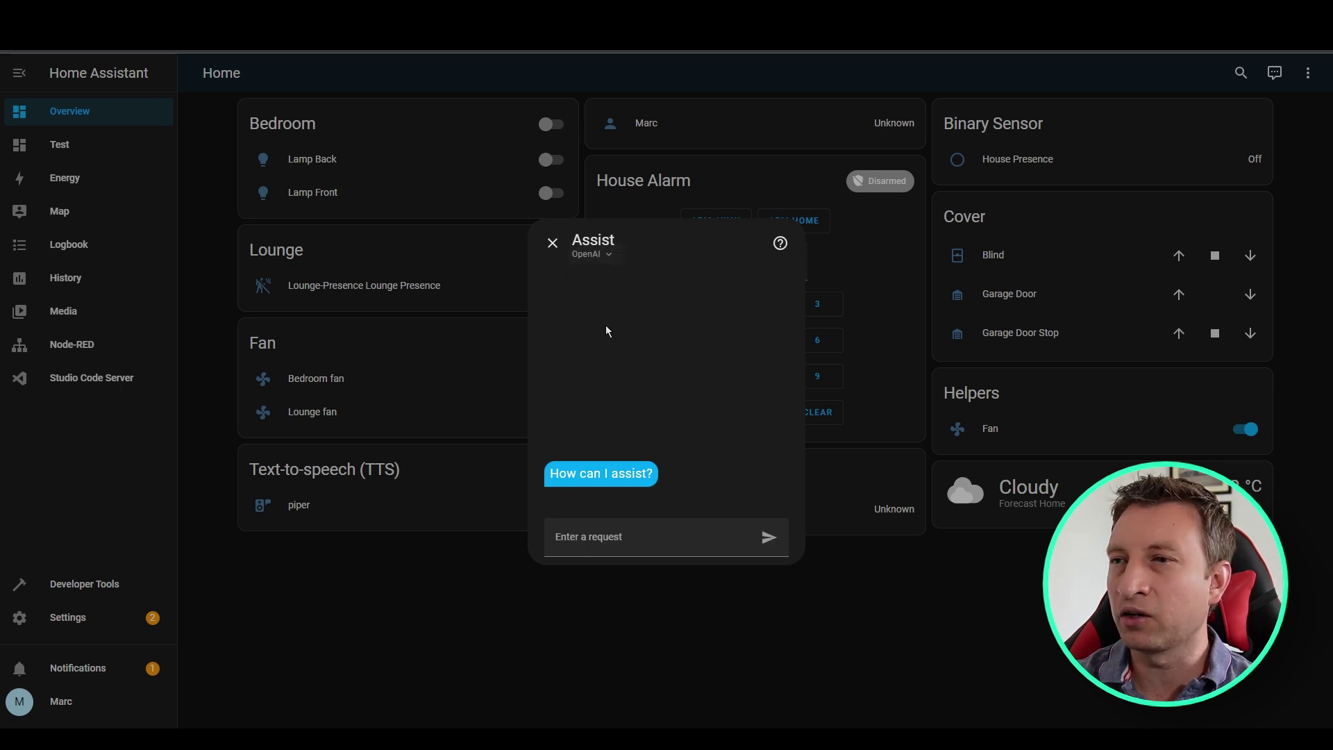
Step: Ask the assistant 'When was Coke Zero created?'
{"action": "left_click", "coordinate": [638, 539]}
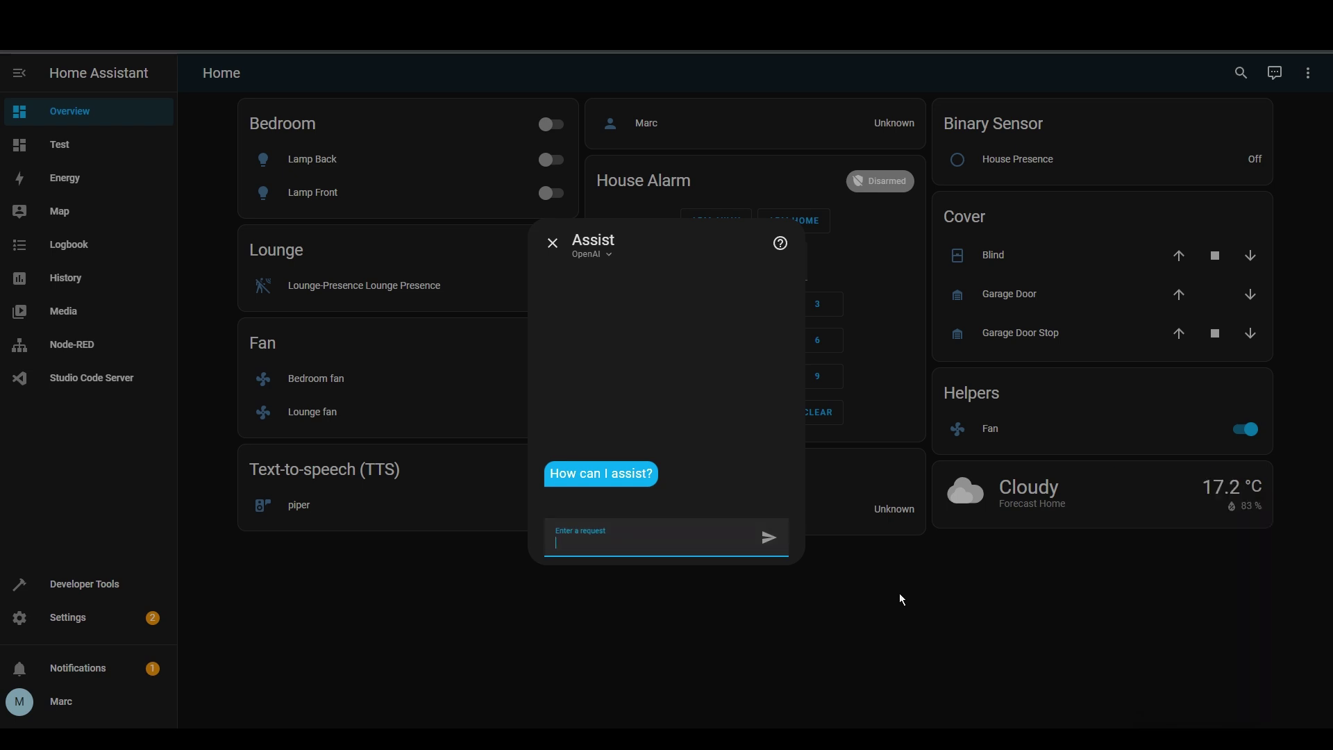
{"action": "type", "text": "When was Coke Zero created?"}
{"action": "key", "text": "Return"}
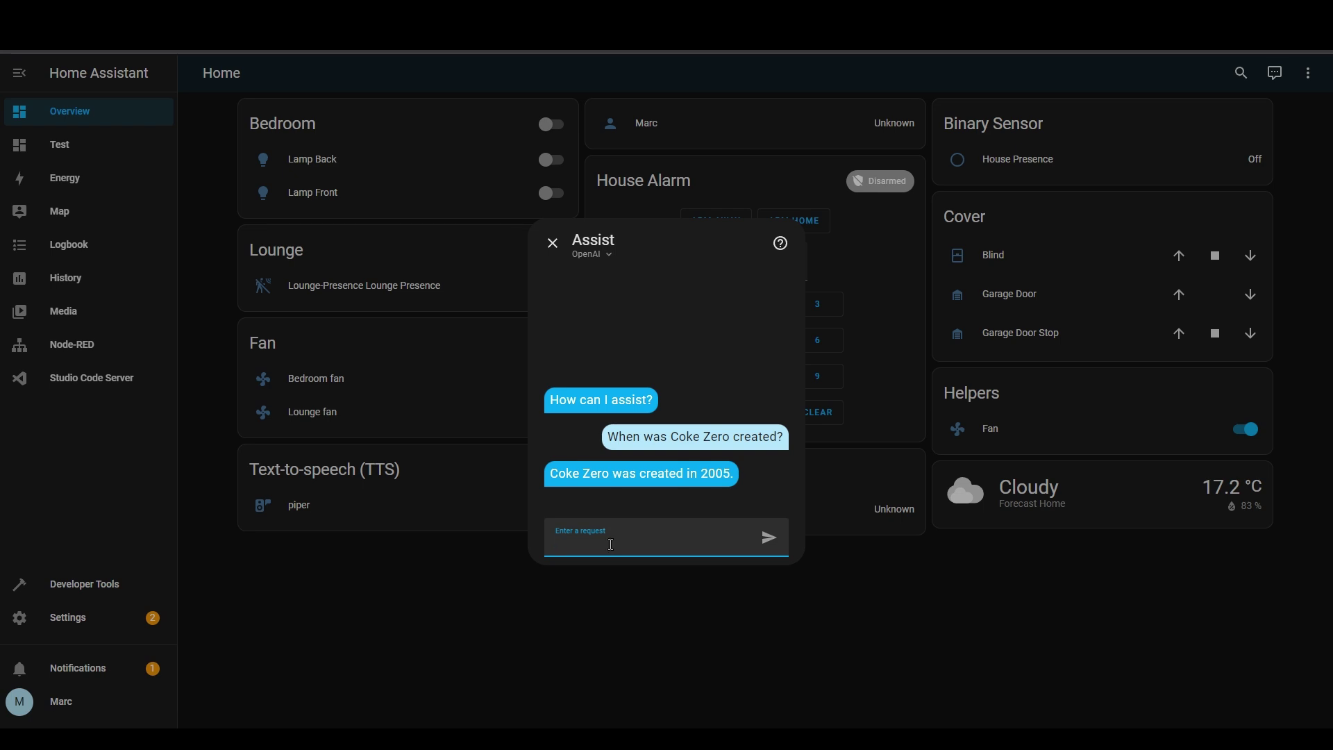
Step: Ask 'How many lights are turned on in Home Assistant?' and close the chat
{"action": "type", "text": "How many lights are turned on in Home Assistant?"}
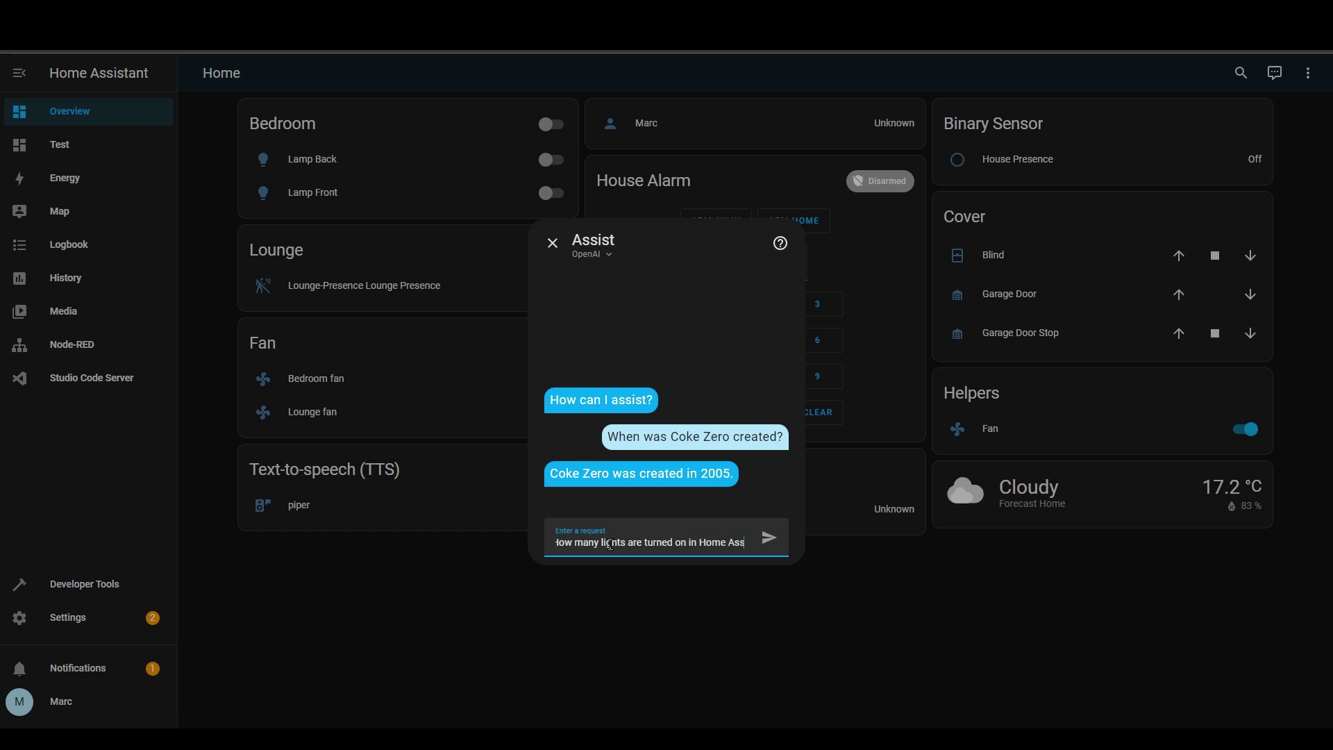
{"action": "key", "text": "Return"}
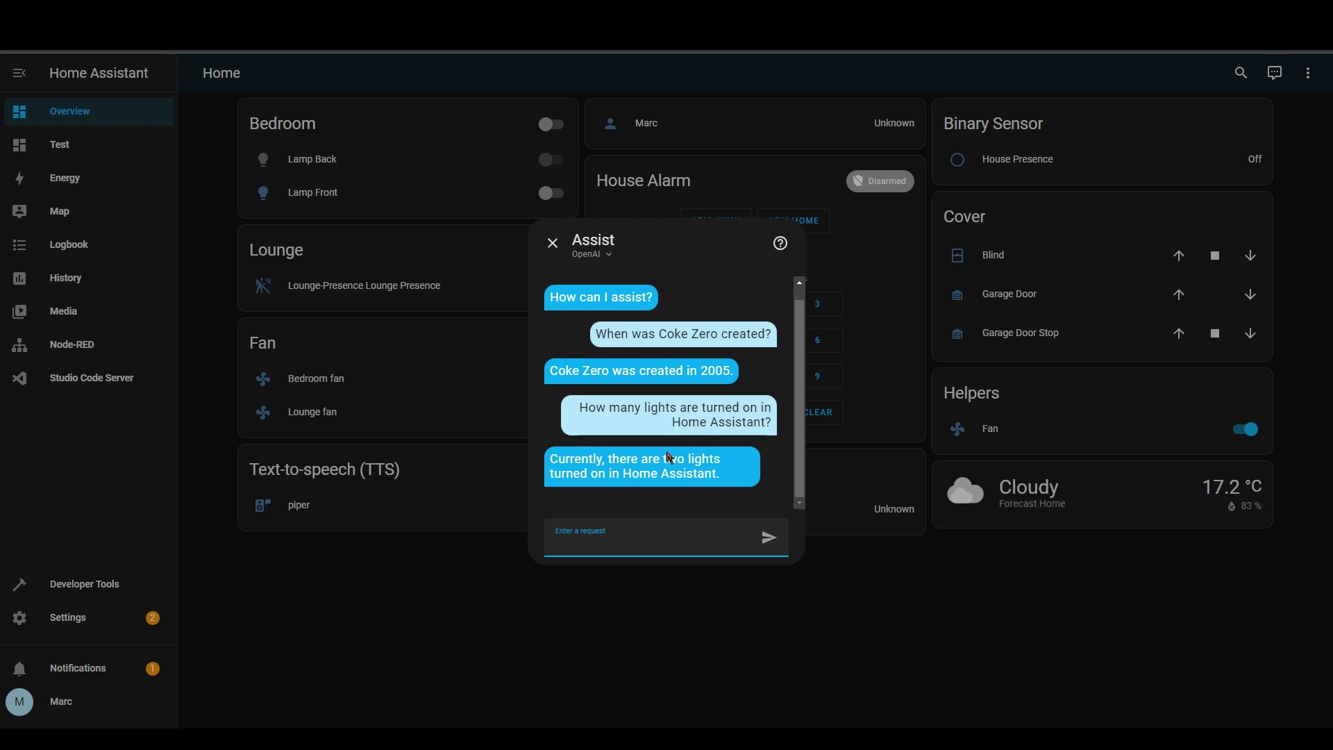
{"action": "left_click", "coordinate": [503, 585]}
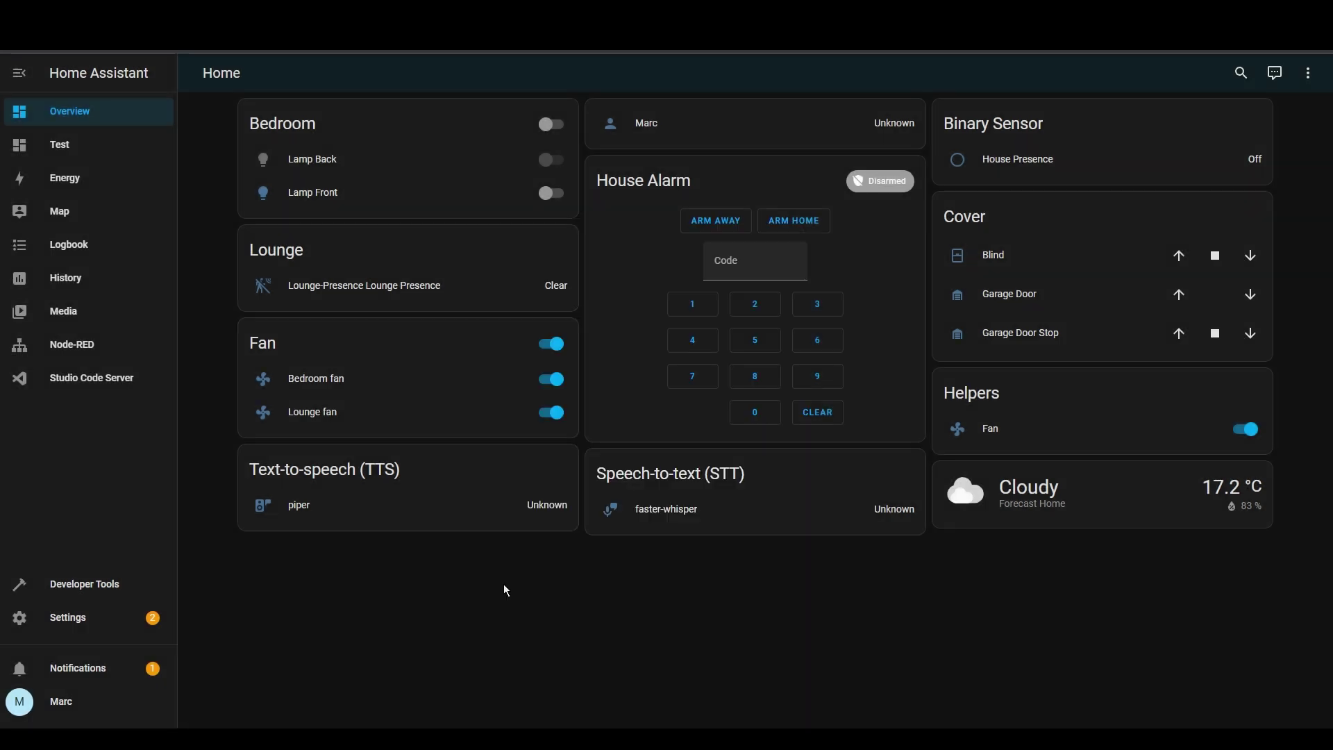
Step: Open the OpenAI assistant's configuration under Settings > Voice assistants
{"action": "left_click", "coordinate": [97, 618]}
{"action": "left_click", "coordinate": [650, 571]}
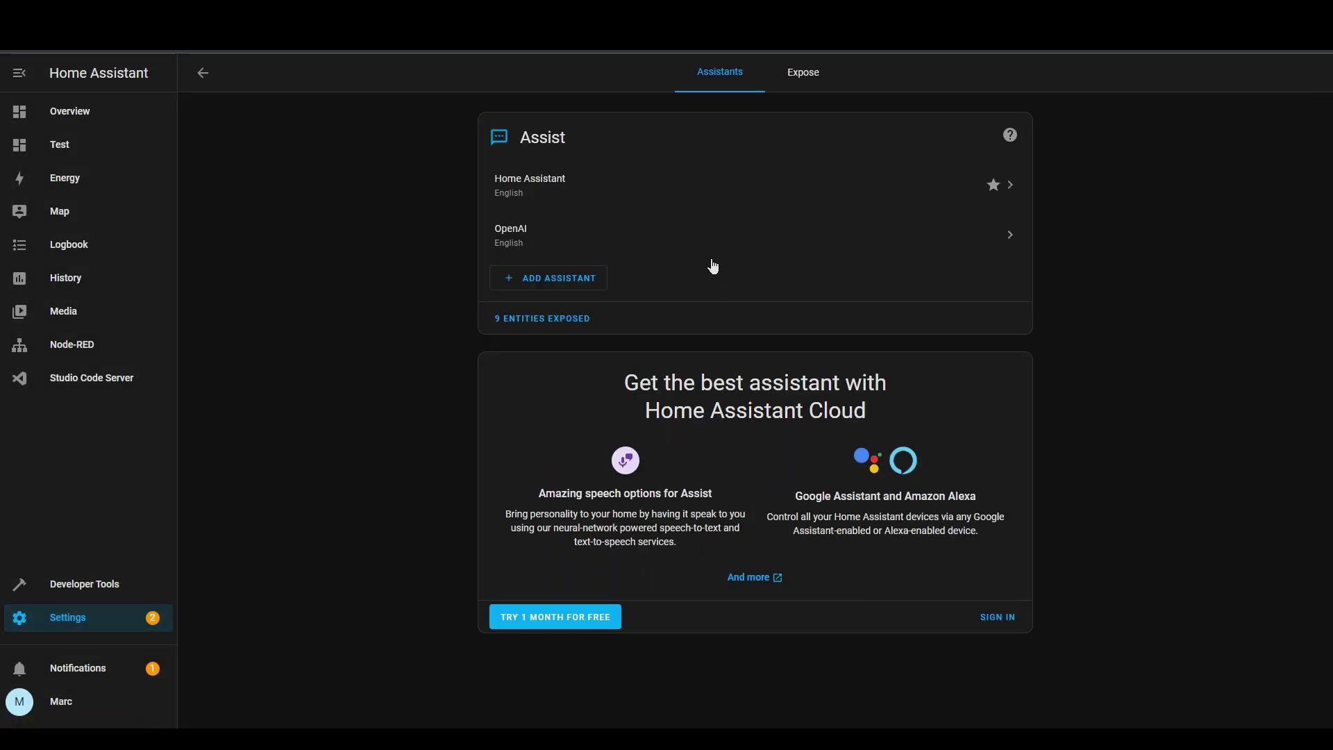
{"action": "left_click", "coordinate": [710, 251]}
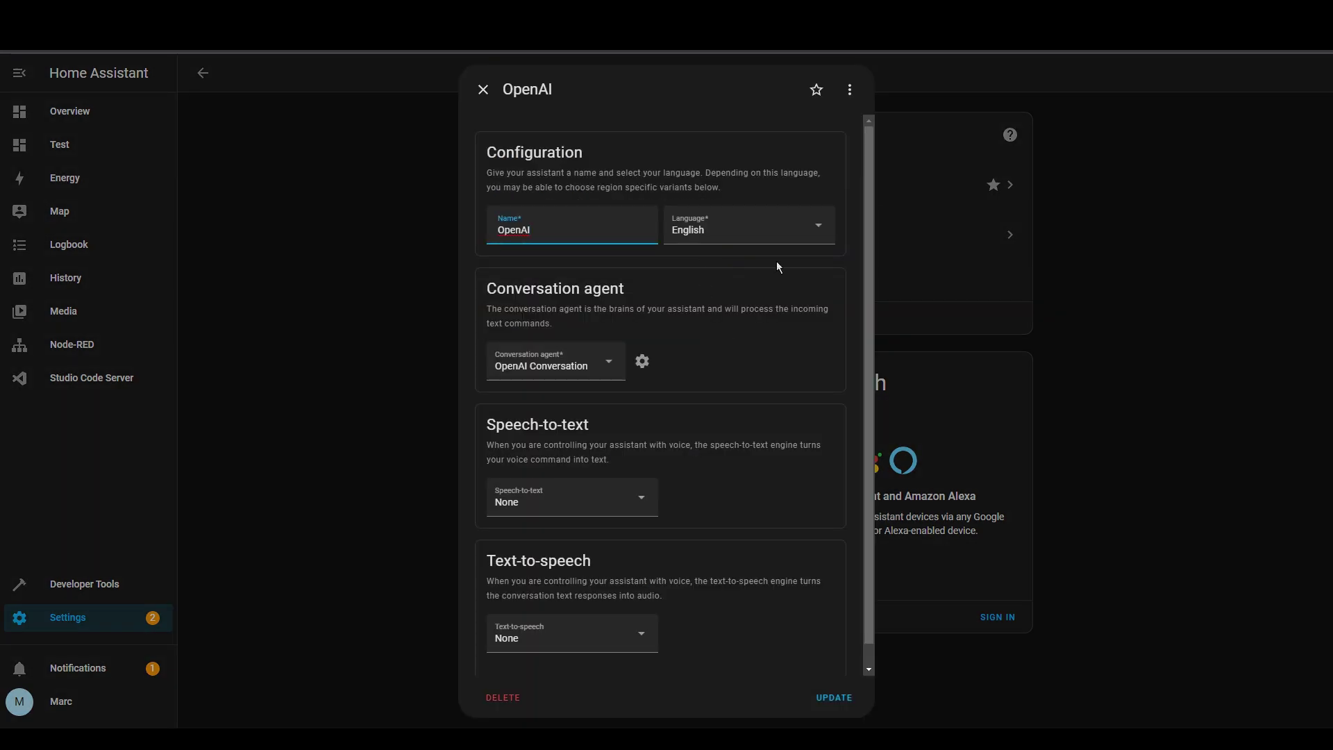
Step: Open the OpenAI Conversation agent's options and select lines 2–16 of its Prompt Template
{"action": "left_click", "coordinate": [643, 361]}
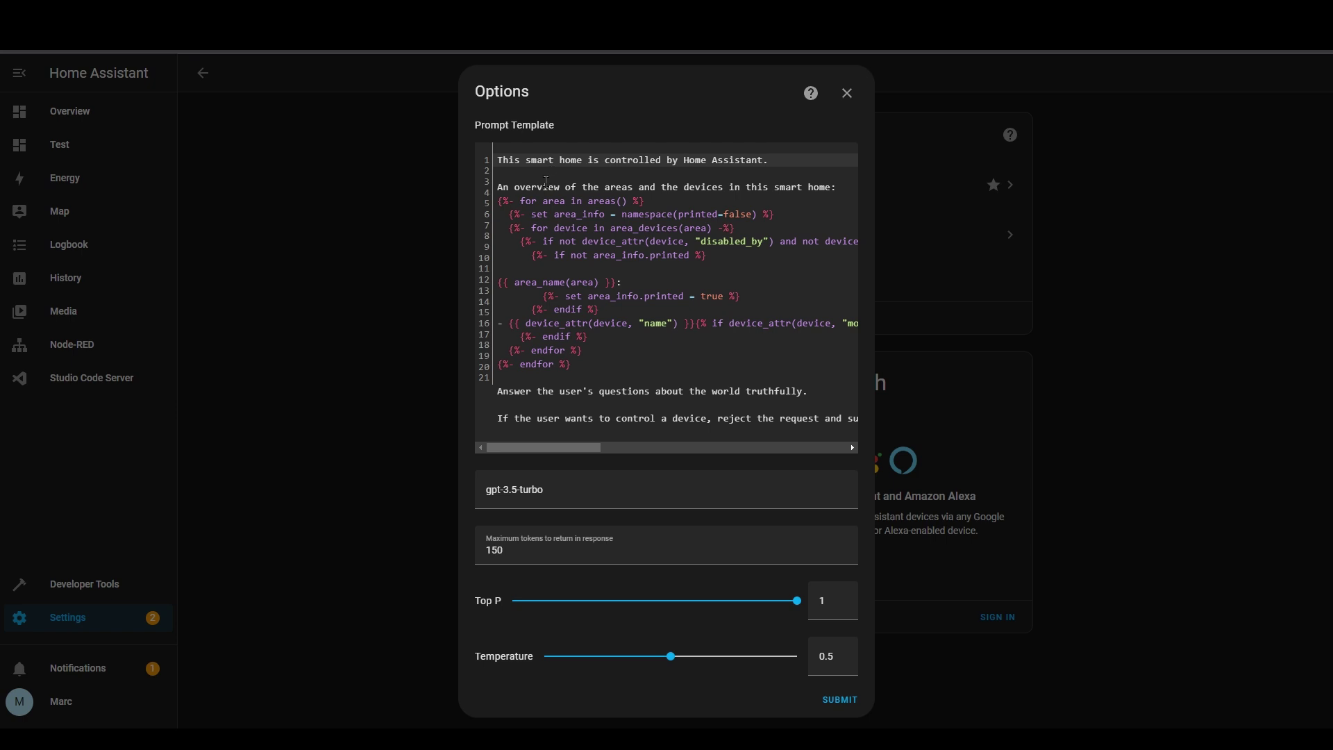
{"action": "left_click", "coordinate": [514, 177]}
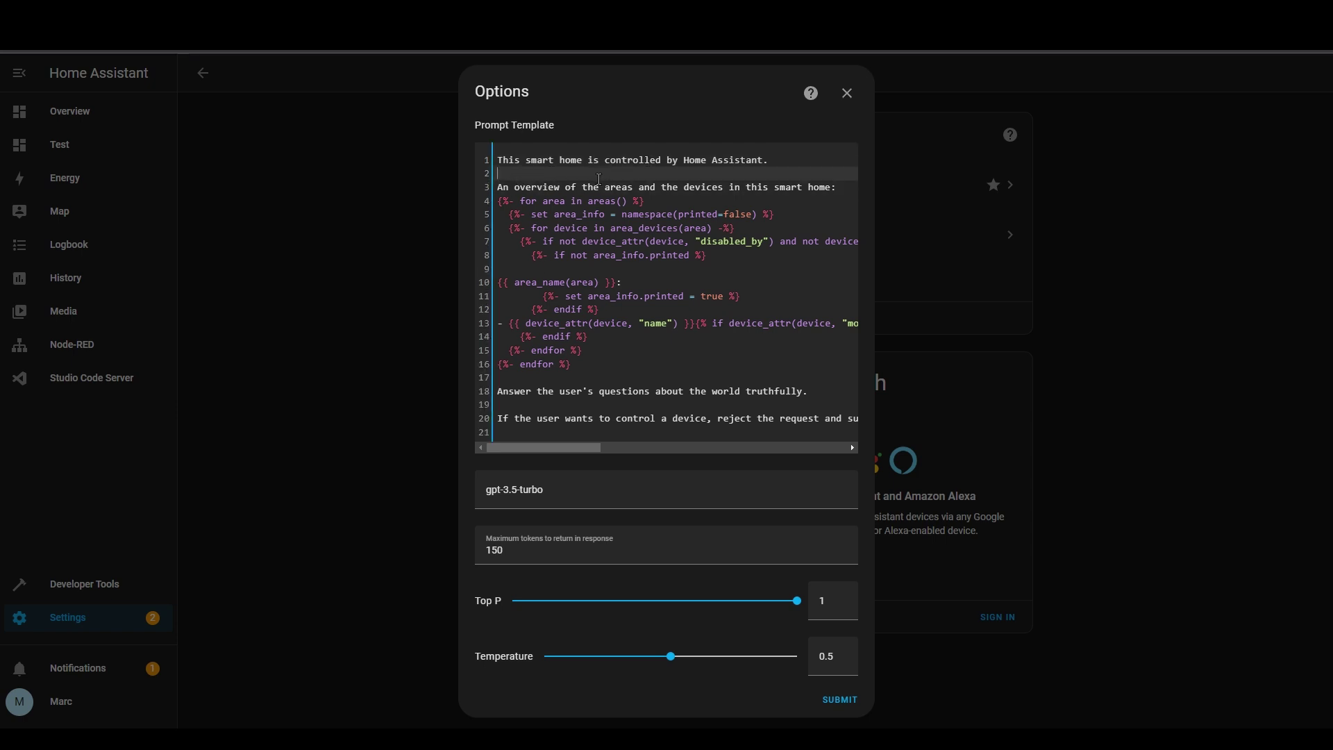
{"action": "left_click_drag", "start_coordinate": [598, 176], "coordinate": [592, 364]}
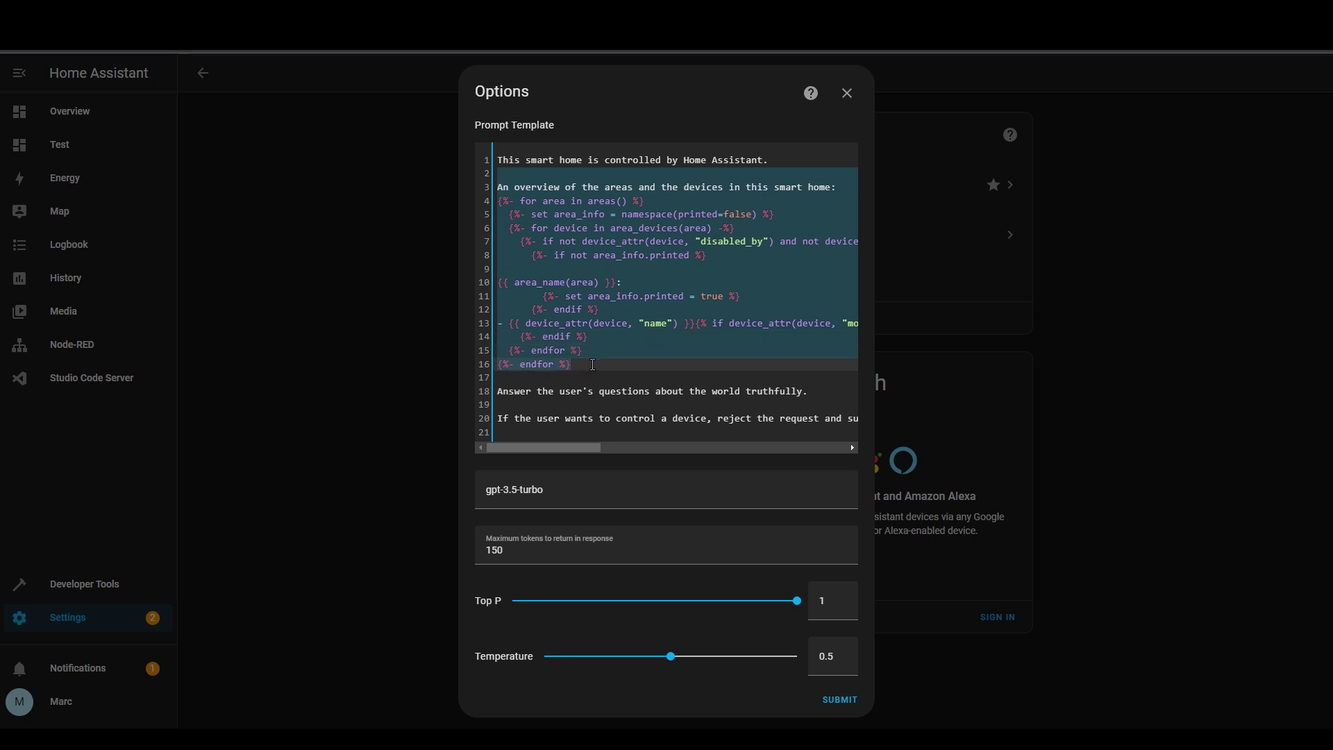